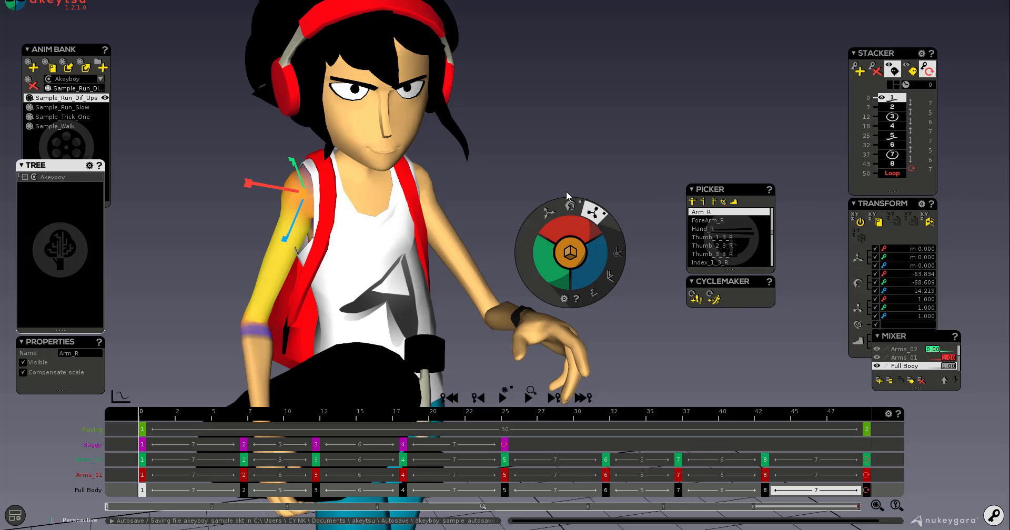
Start a new empty scene.
click(17, 5)
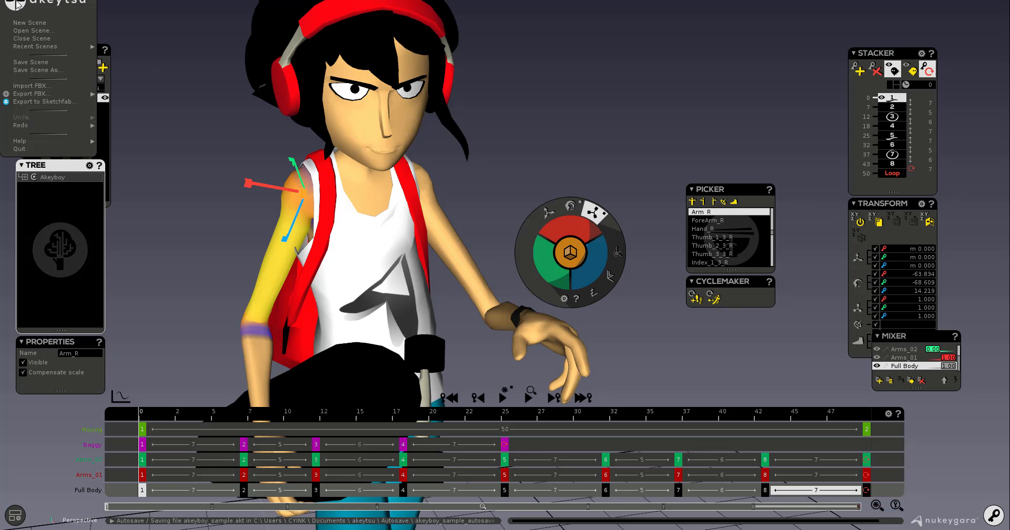
click(32, 25)
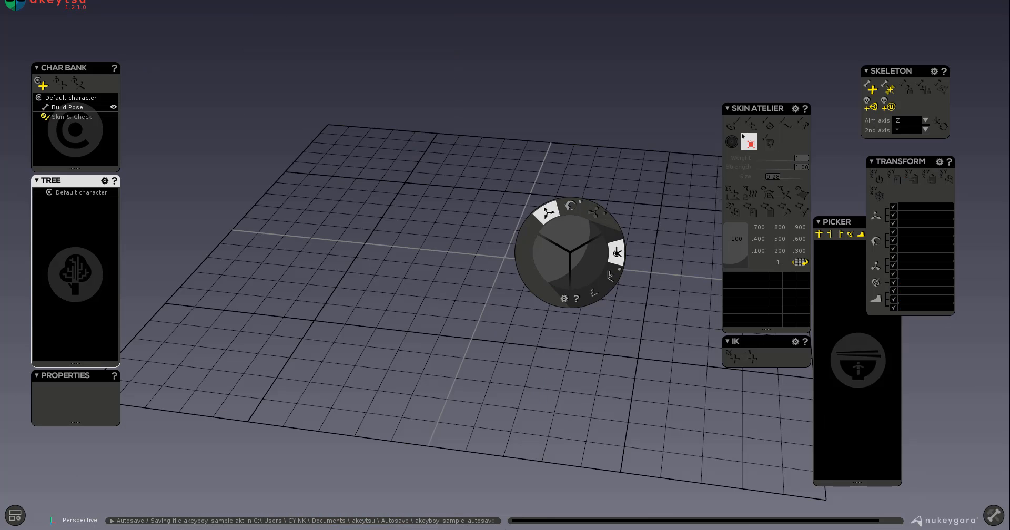
alt+drag(341, 224, 471, 320)
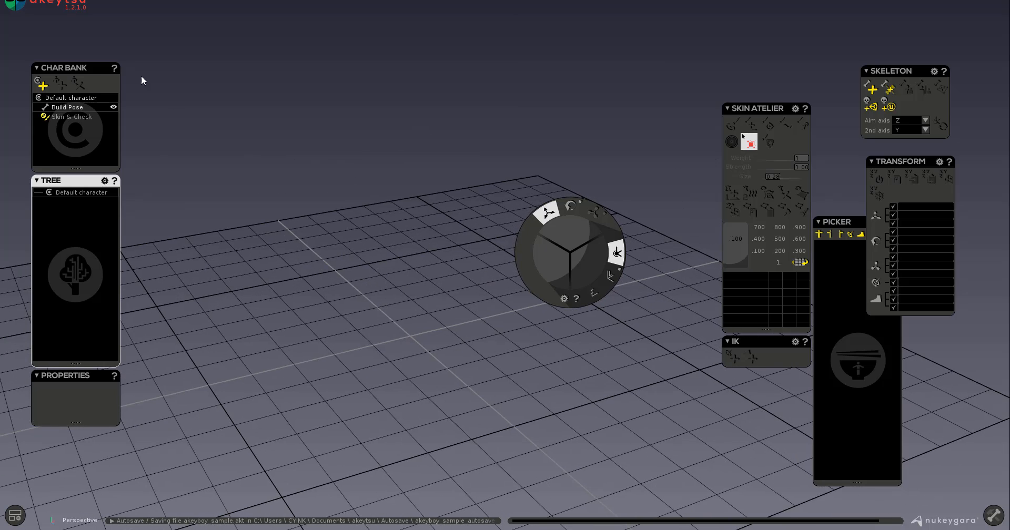
Import the FBX file model.fbx into the scene.
click(15, 5)
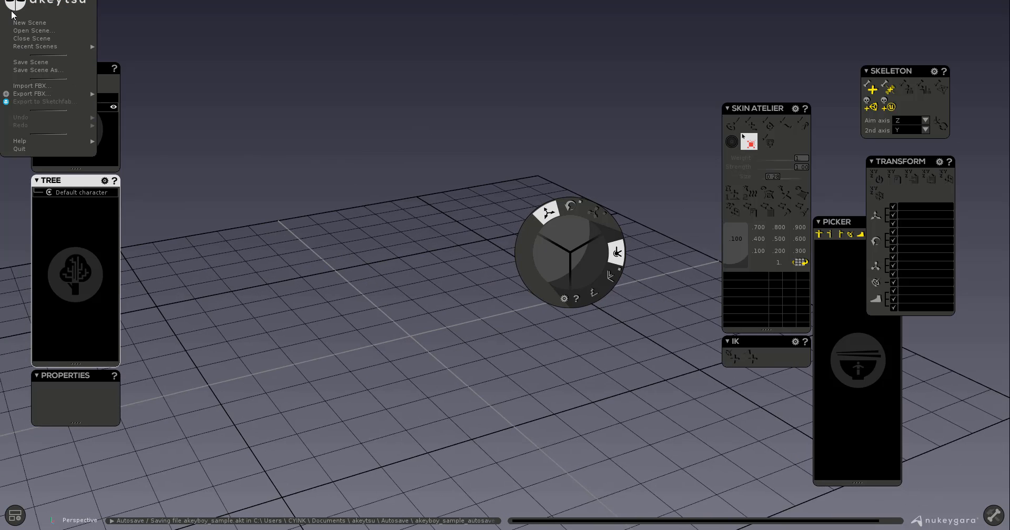
click(31, 85)
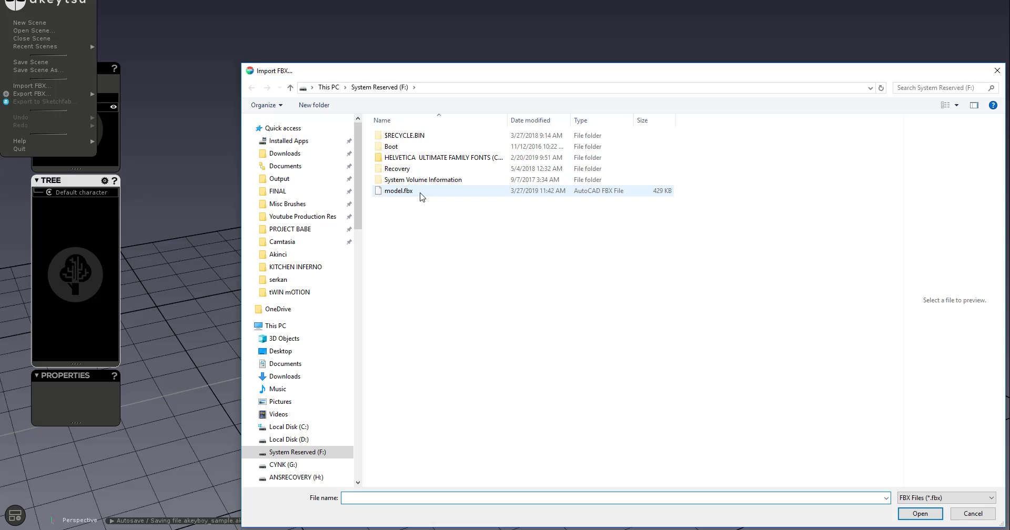
double_click(421, 191)
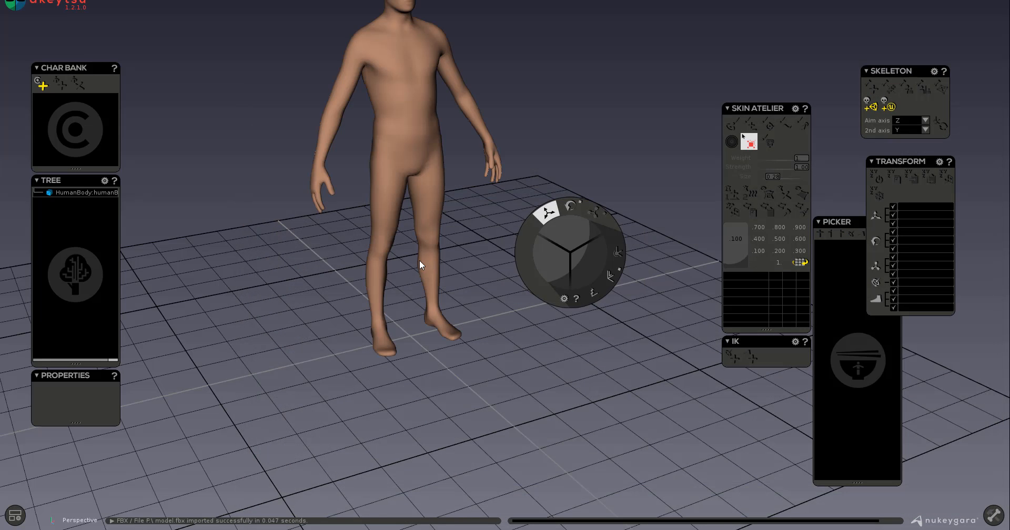
Select the imported human body mesh in the viewport.
alt+middle_drag(437, 254, 435, 396)
alt+drag(435, 397, 412, 388)
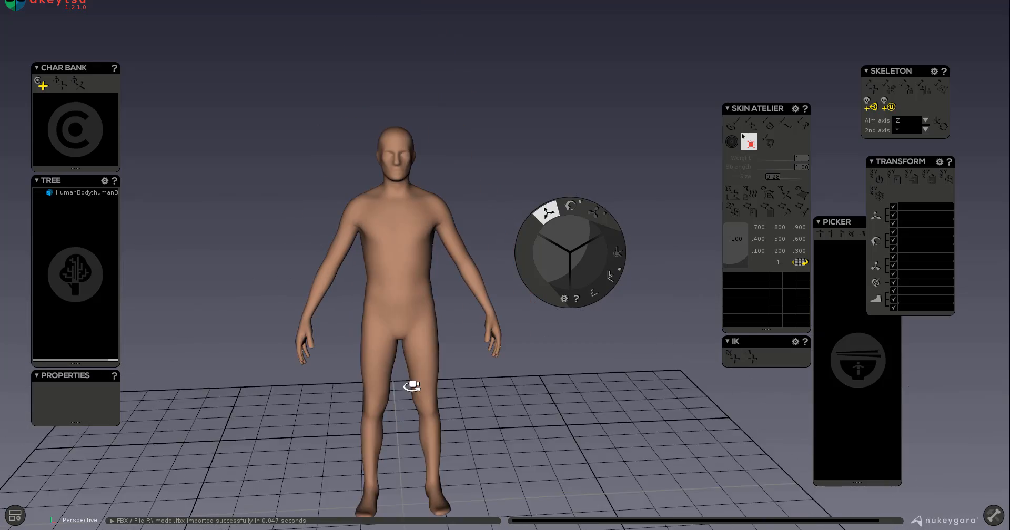
alt+right_drag(412, 388, 428, 352)
alt+drag(429, 352, 463, 371)
alt+right_drag(463, 370, 513, 375)
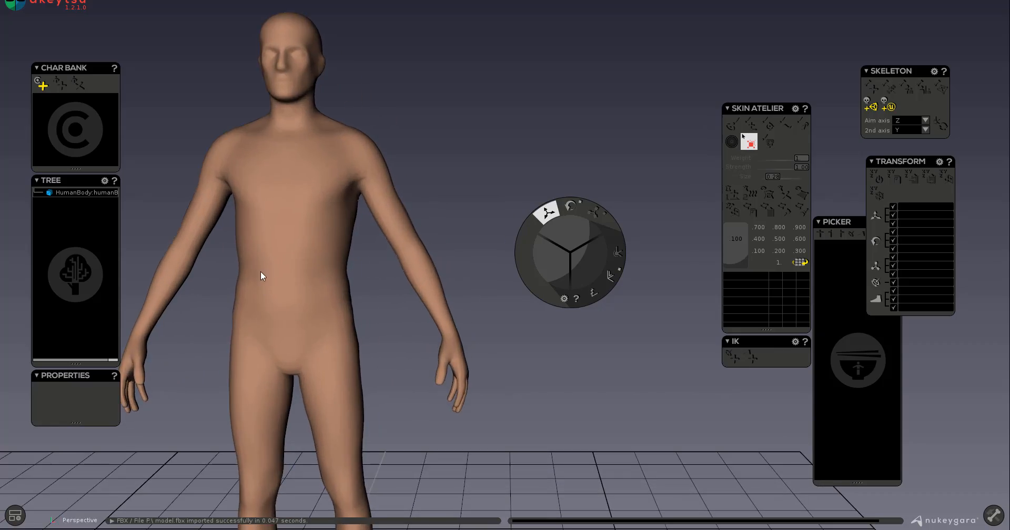
click(260, 270)
Examine the body mesh's wireframe, its pivot between the feet and its placement on the grid from several angles.
alt+drag(326, 322, 371, 333)
alt+right_drag(450, 225, 431, 348)
alt+middle_drag(430, 348, 447, 387)
alt+drag(447, 386, 447, 356)
alt+right_drag(452, 402, 361, 341)
alt+drag(361, 341, 413, 378)
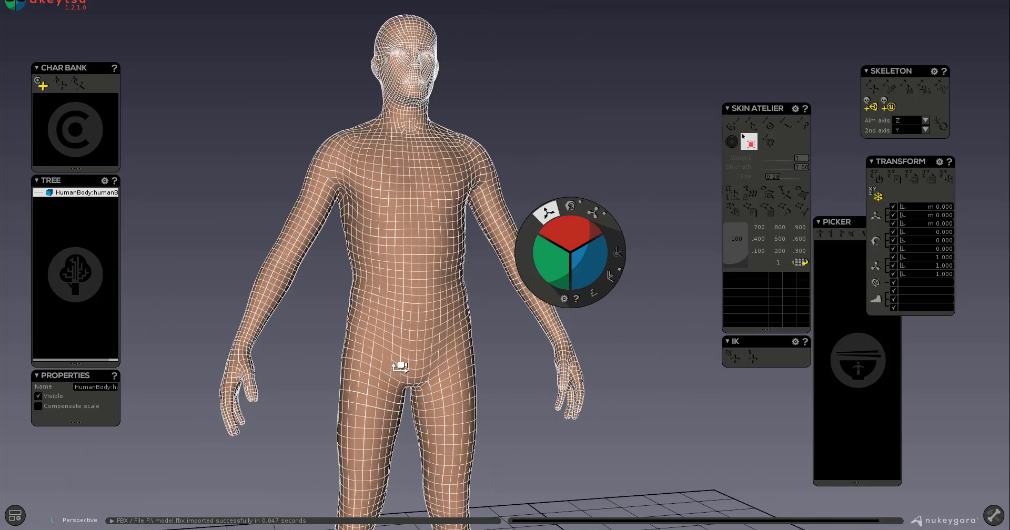
alt+middle_drag(399, 367, 411, 295)
alt+right_drag(410, 294, 385, 394)
alt+drag(386, 394, 381, 409)
alt+right_drag(381, 408, 529, 491)
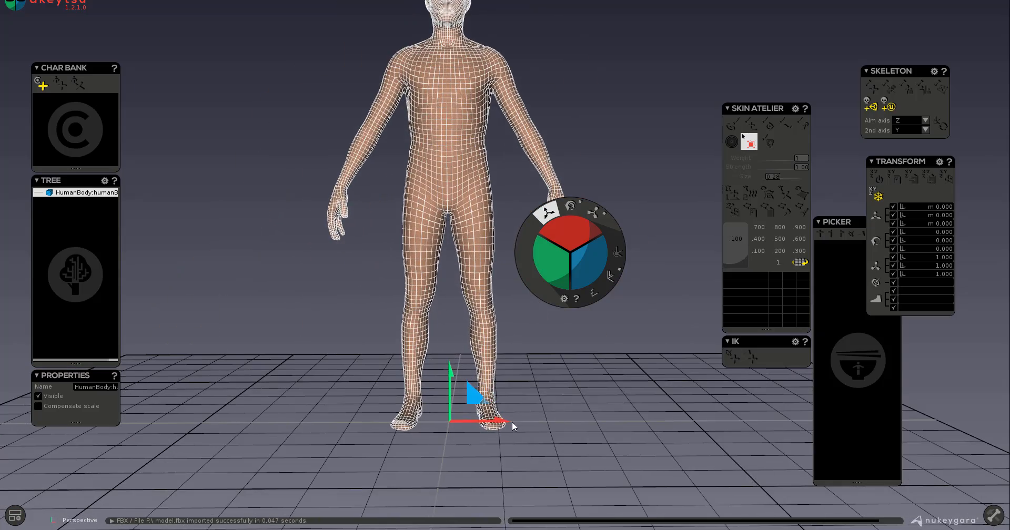
alt+drag(494, 499, 518, 436)
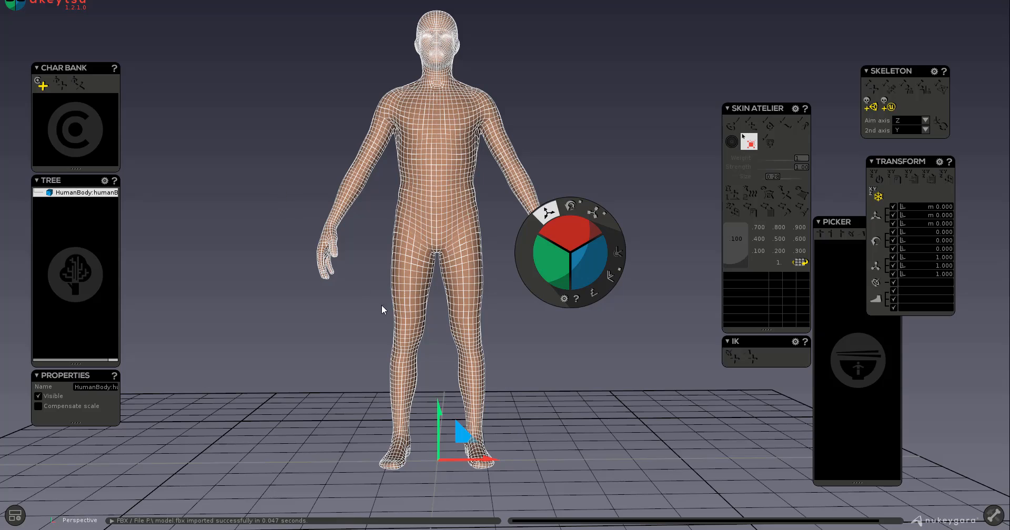
alt+drag(381, 305, 417, 373)
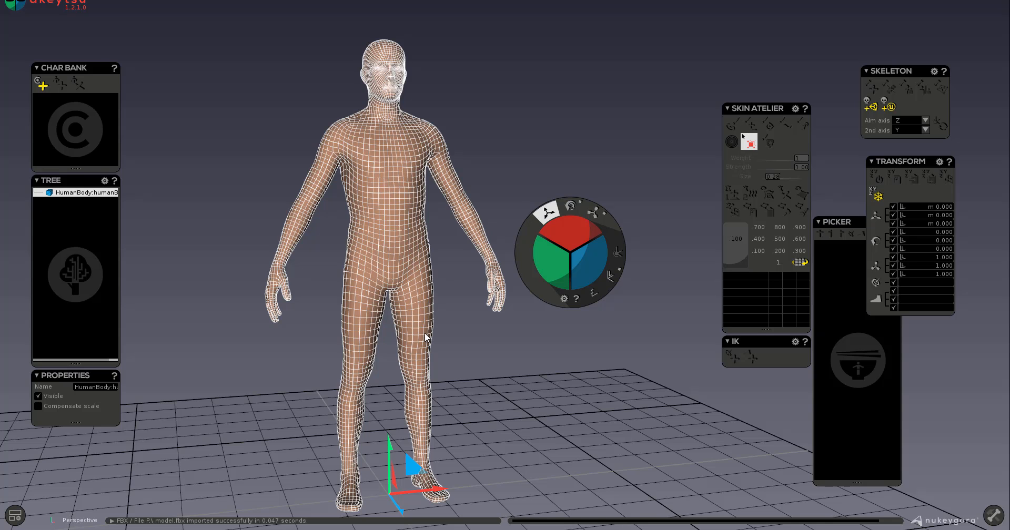
alt+drag(425, 332, 398, 330)
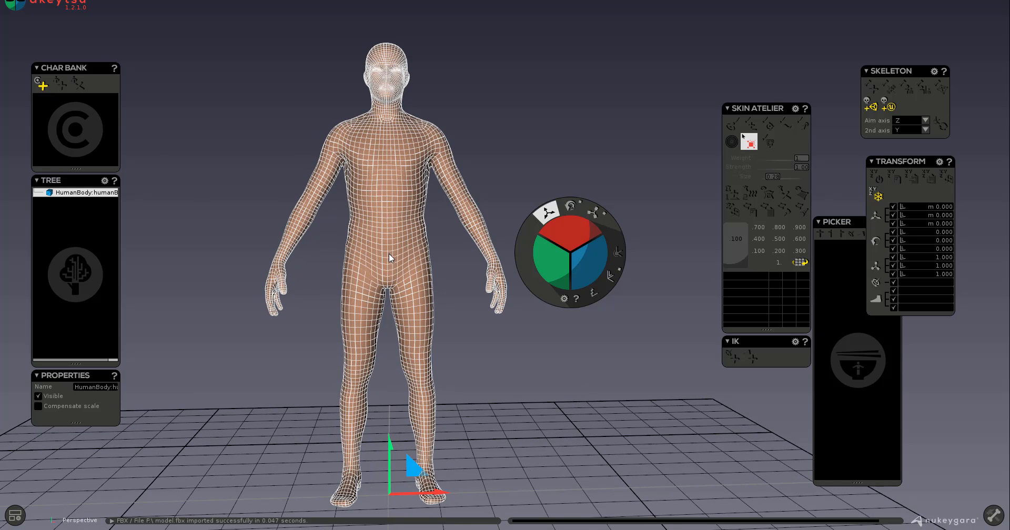
alt+middle_drag(389, 308, 381, 297)
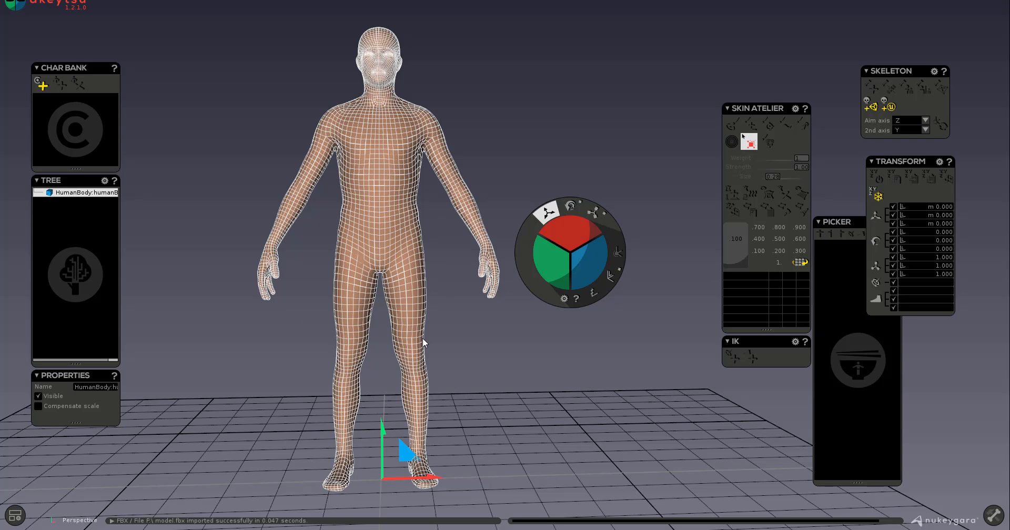
Try moving the human body mesh along the X axis in both directions, undoing each move.
alt+drag(421, 339, 357, 479)
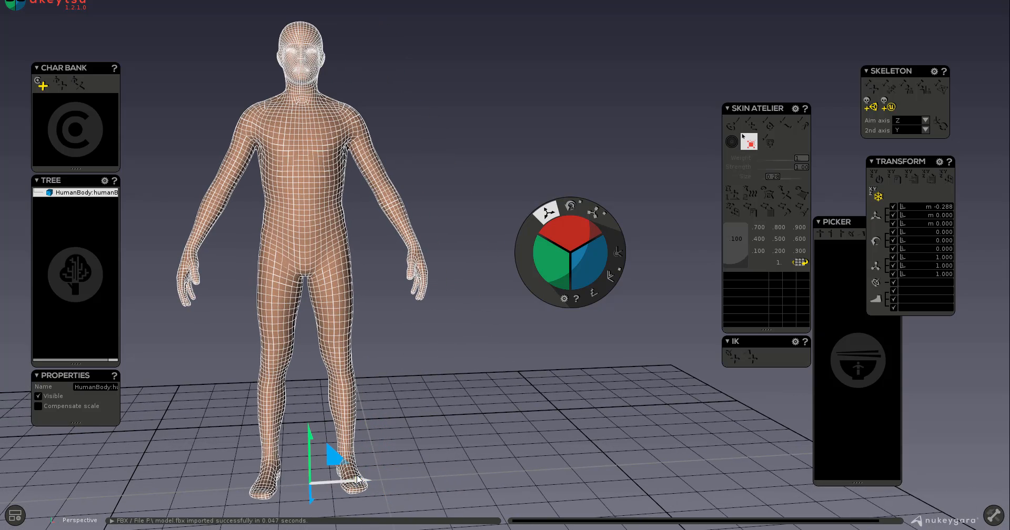
key(ctrl+z)
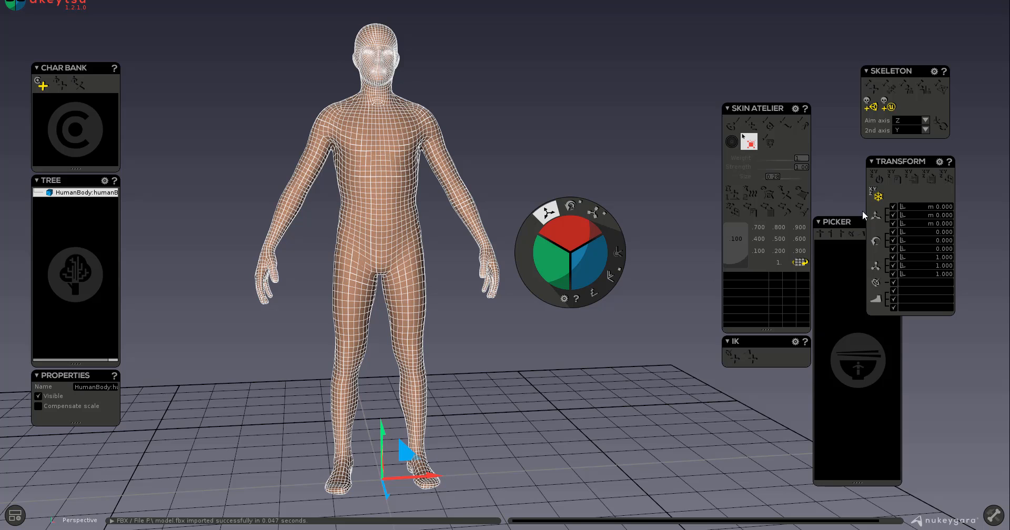
drag(440, 474, 501, 485)
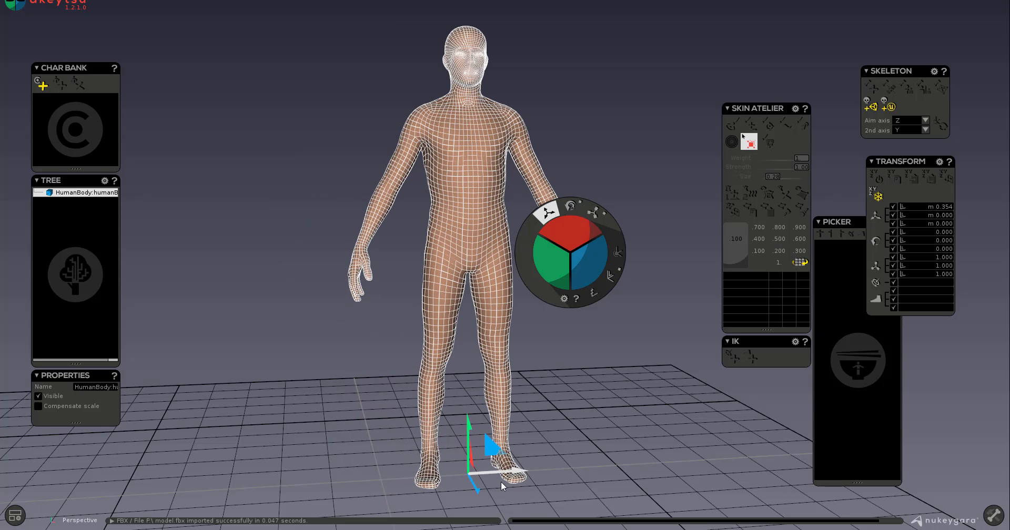
click(874, 214)
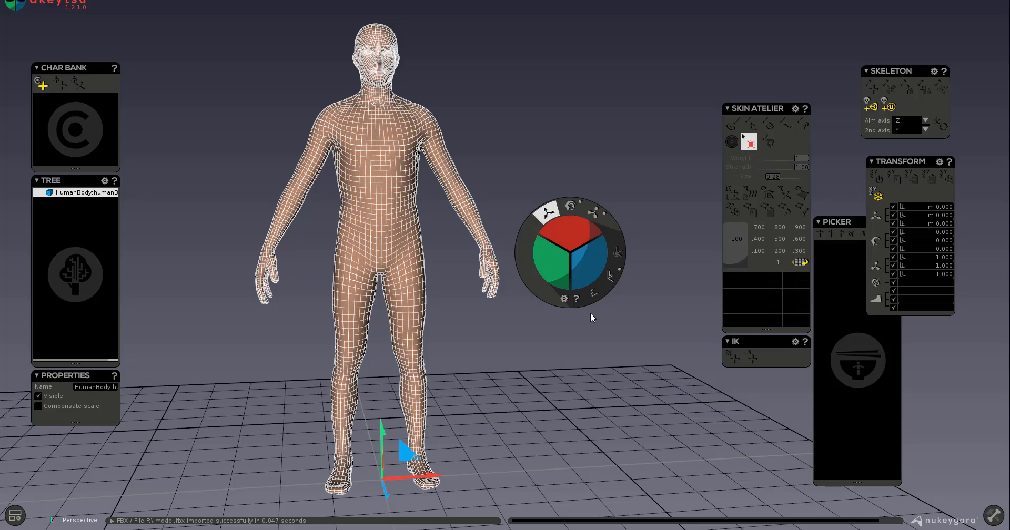
Create a new character and name it Man.
middle_drag(497, 370, 410, 433)
mouse_move(377, 305)
middle_down()
mouse_move(254, 313)
mouse_move(385, 312)
middle_up()
scroll(373, 311, up, 5)
middle_drag(390, 263, 402, 393)
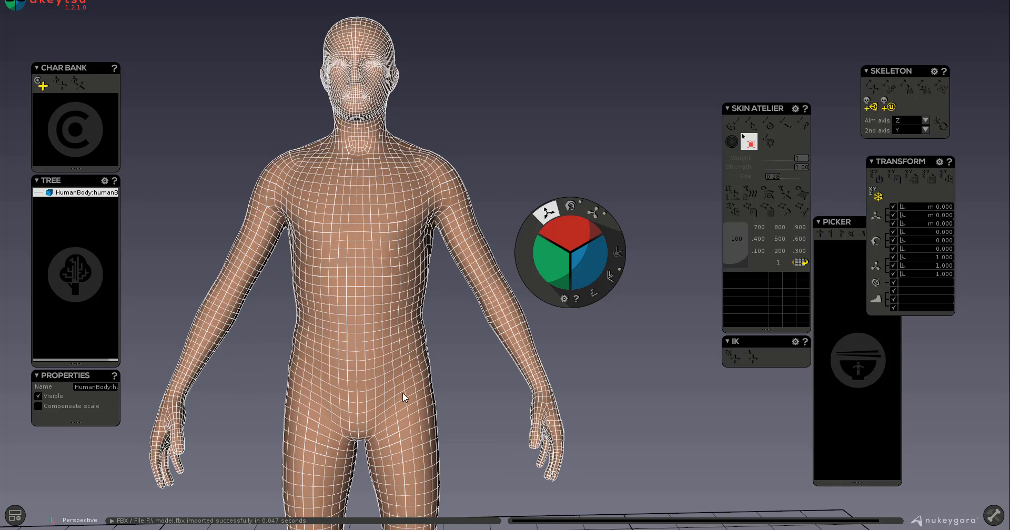
click(40, 84)
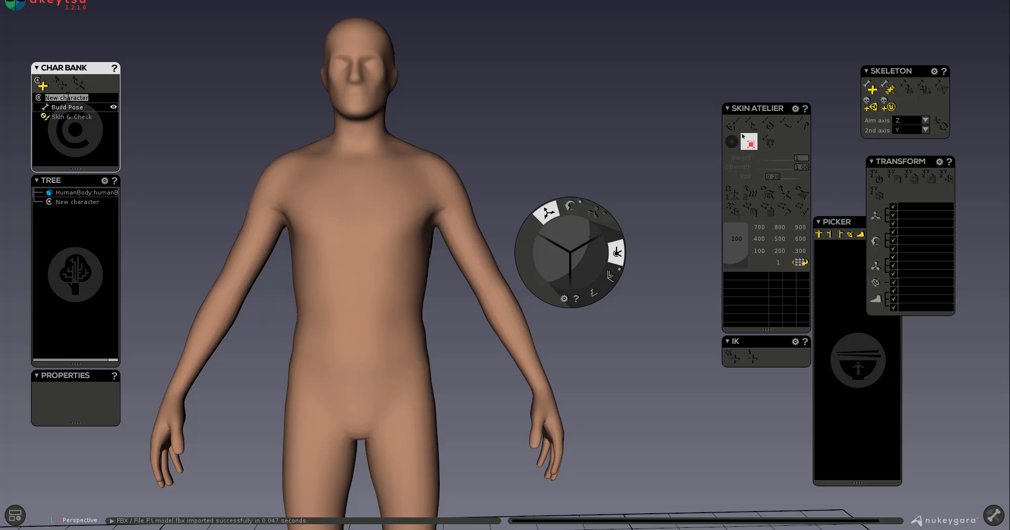
text(Man)
key(Return)
Parent the HumanBody:humanBody mesh under the Man character in the scene hierarchy.
click(74, 192)
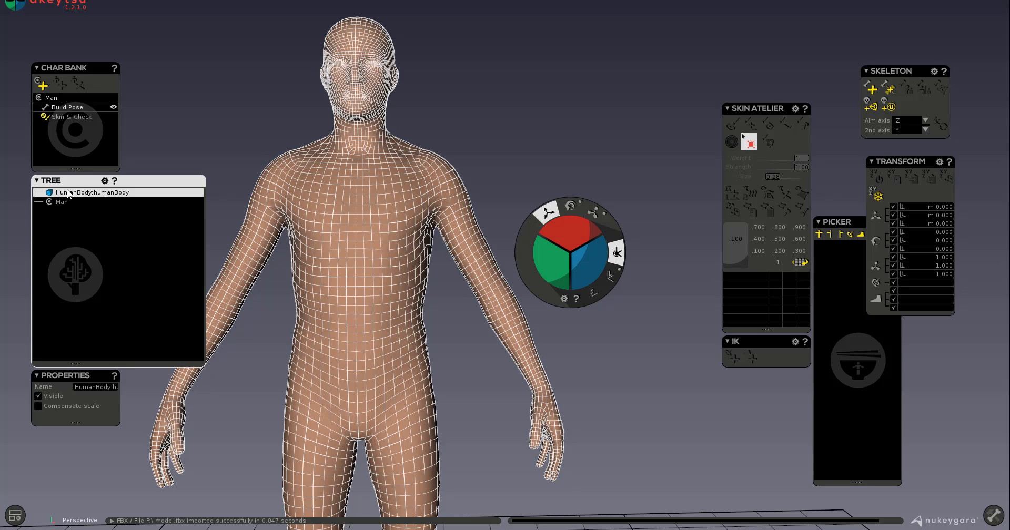
mouse_move(67, 192)
mouse_down()
mouse_move(119, 225)
mouse_move(62, 203)
mouse_up()
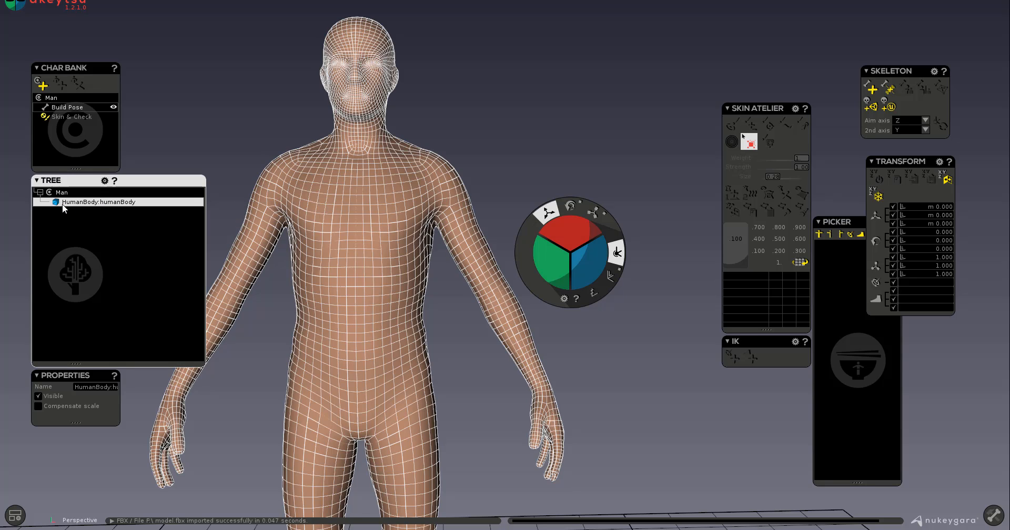
click(59, 195)
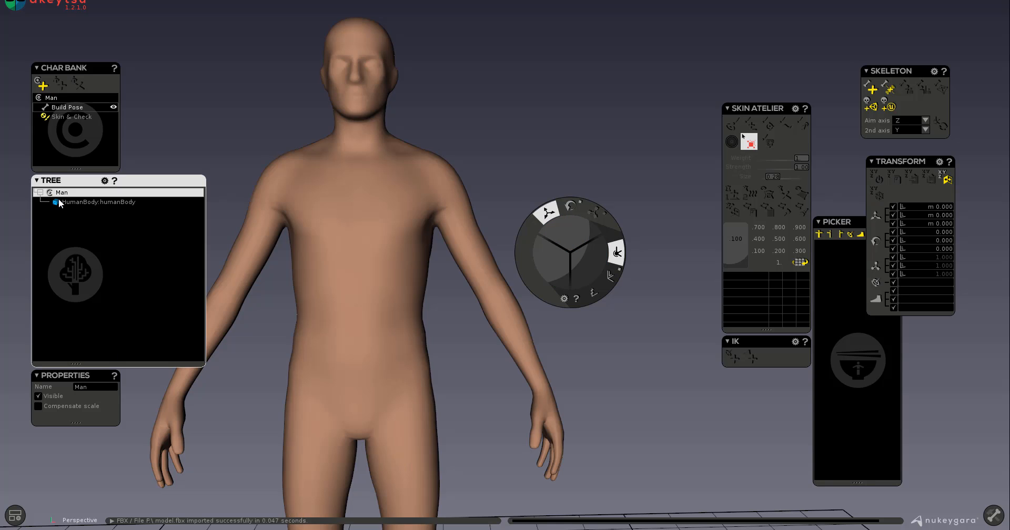
click(77, 203)
click(58, 194)
click(64, 202)
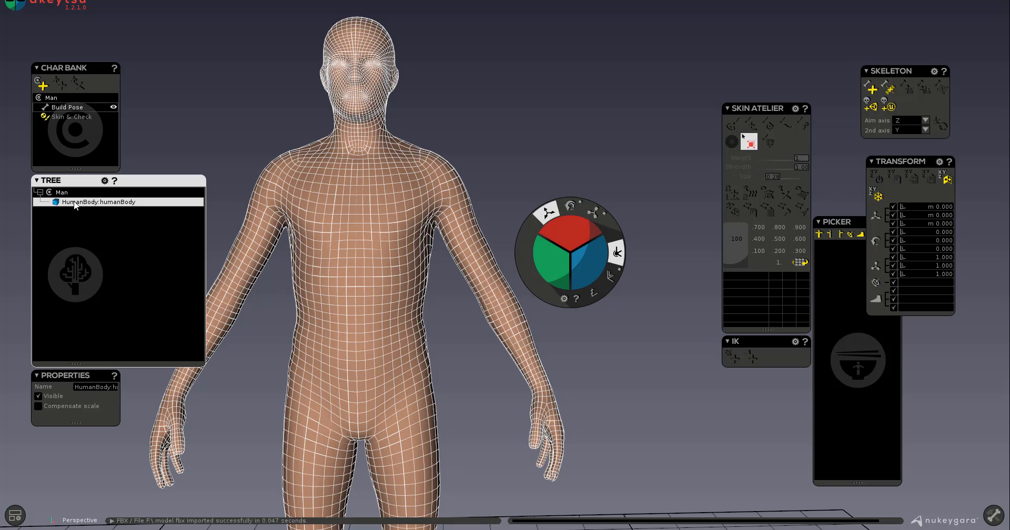
drag(74, 203, 59, 195)
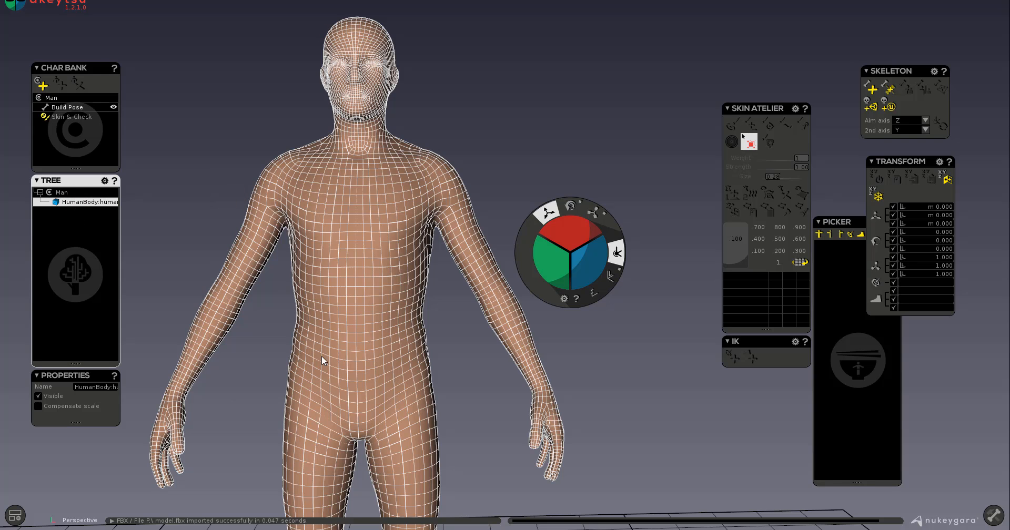
alt+drag(322, 360, 352, 334)
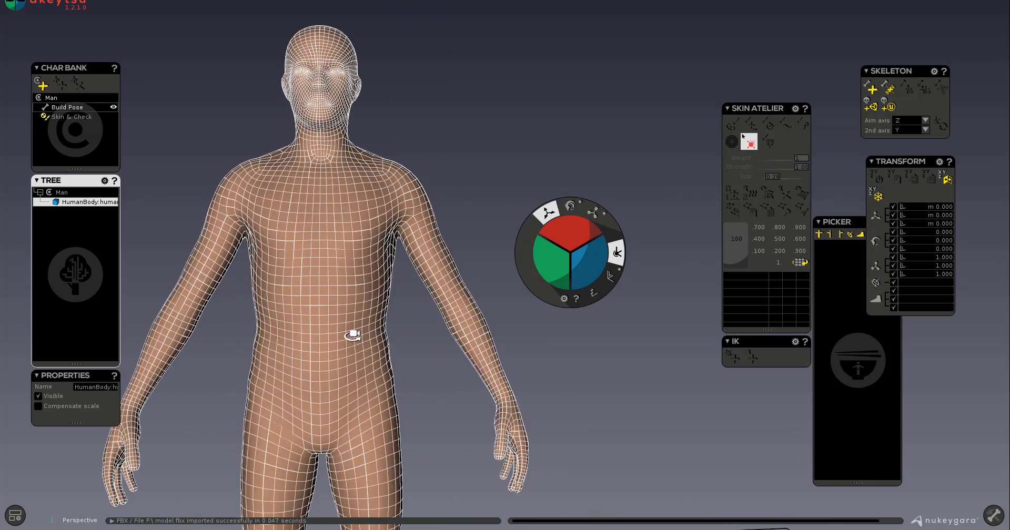
alt+right_drag(353, 335, 376, 358)
alt+middle_drag(377, 359, 428, 349)
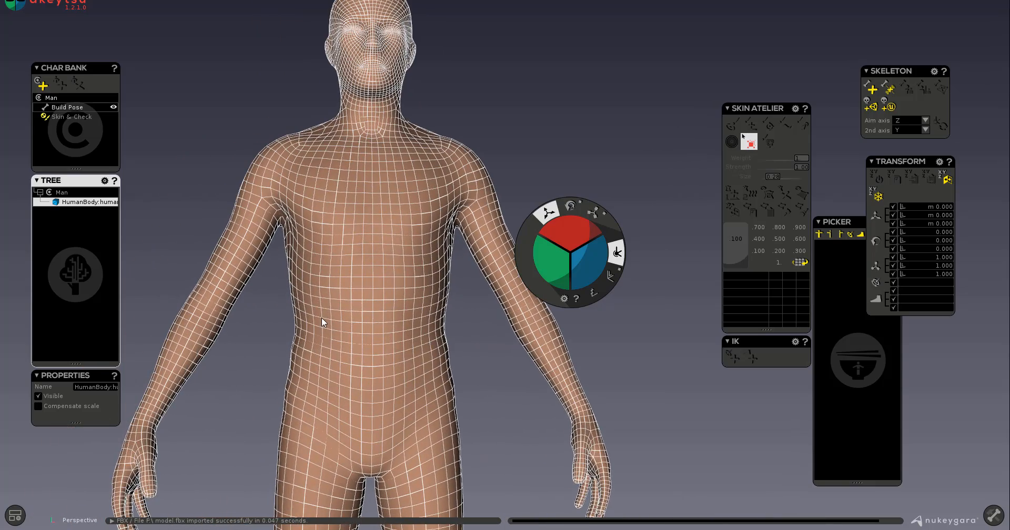
alt+middle_drag(321, 317, 335, 356)
alt+right_drag(334, 356, 354, 359)
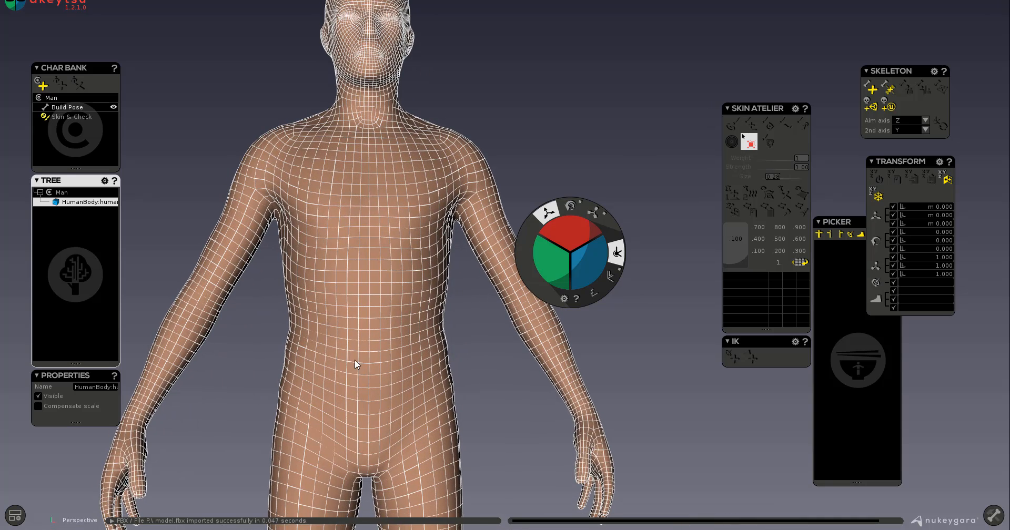
alt+middle_drag(354, 358, 342, 342)
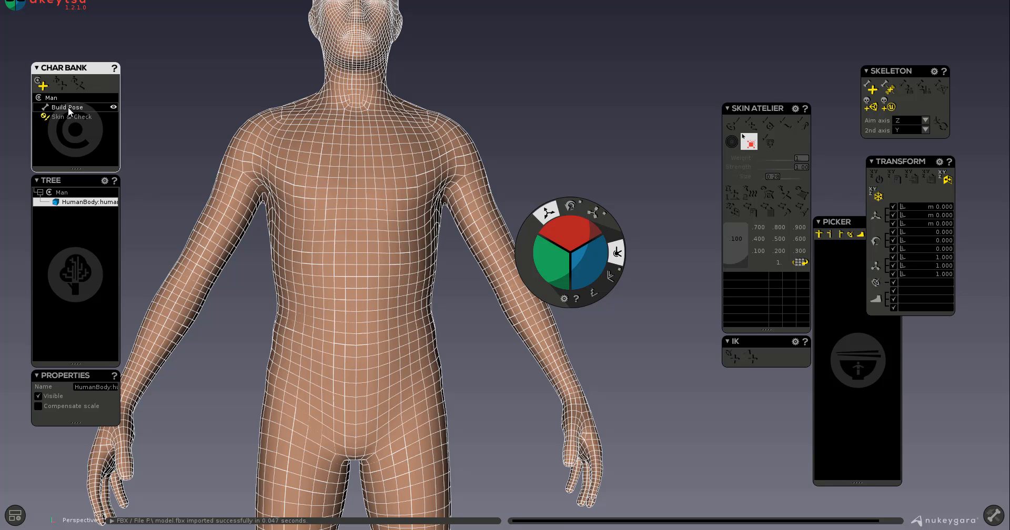
scroll(361, 248, down, 5)
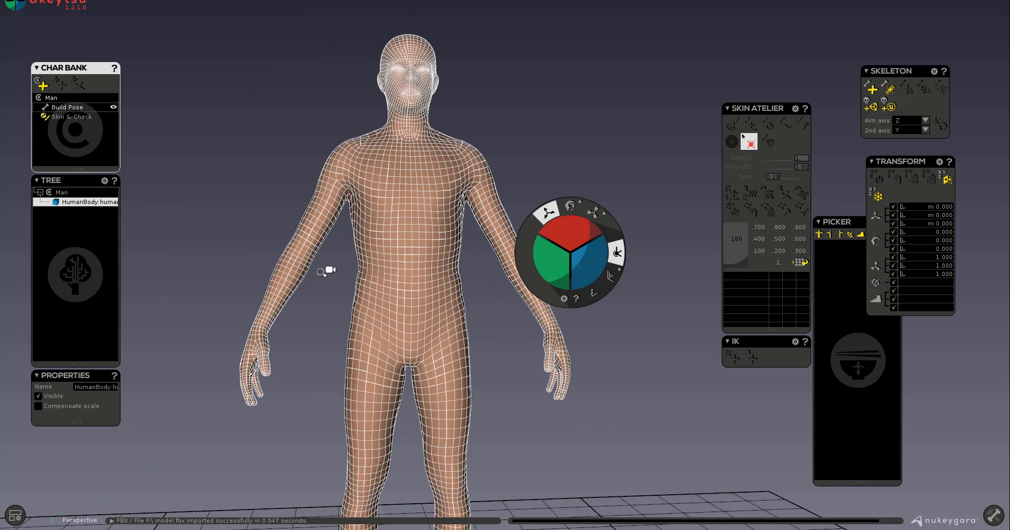
scroll(347, 292, up, 2)
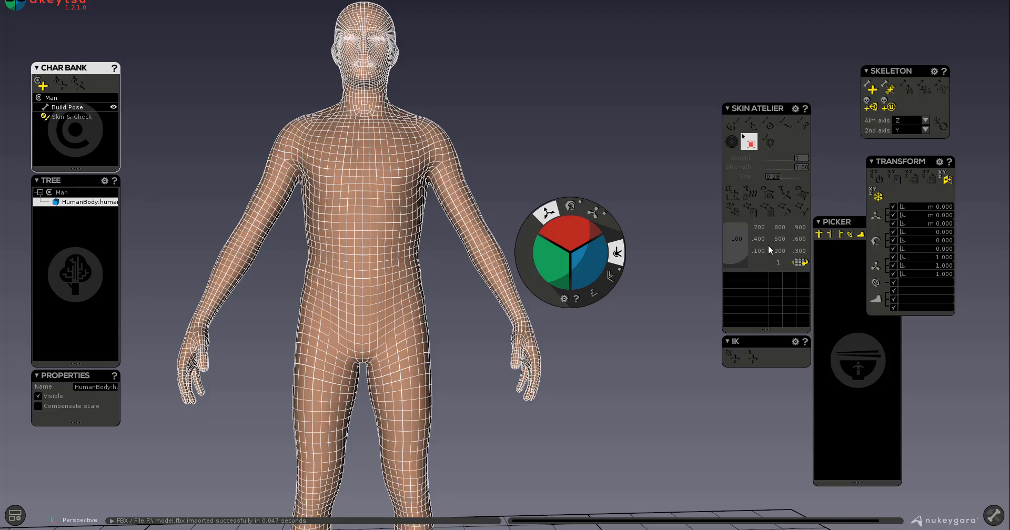
Reposition the Picker window between the body mesh and the Skin Atelier window, and move the manipulator wheel above it.
drag(834, 218, 651, 247)
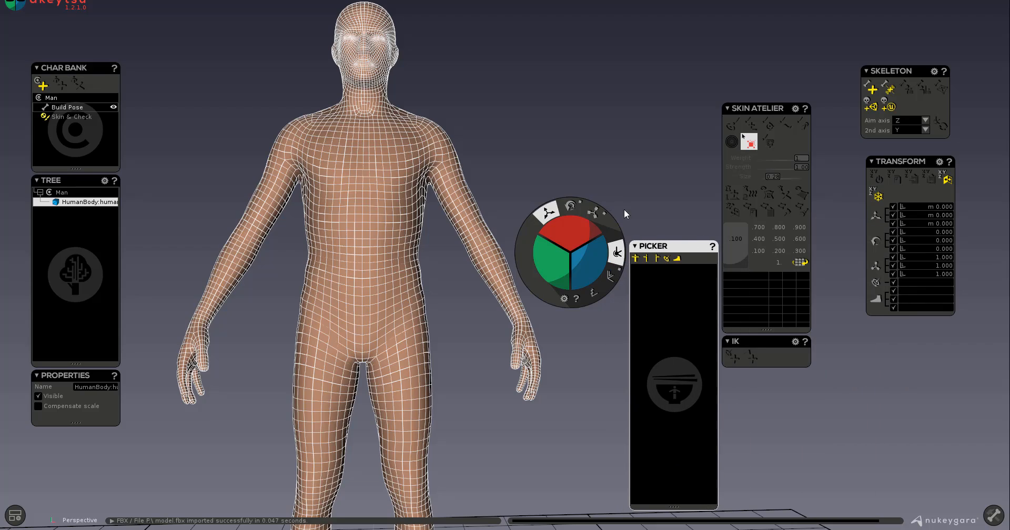
drag(528, 266, 517, 188)
Display the human body mesh in wireframe shading.
mouse_move(370, 153)
alt+mouse_down()
mouse_move(387, 195)
mouse_move(373, 161)
alt+mouse_up()
alt+middle_drag(402, 225, 411, 215)
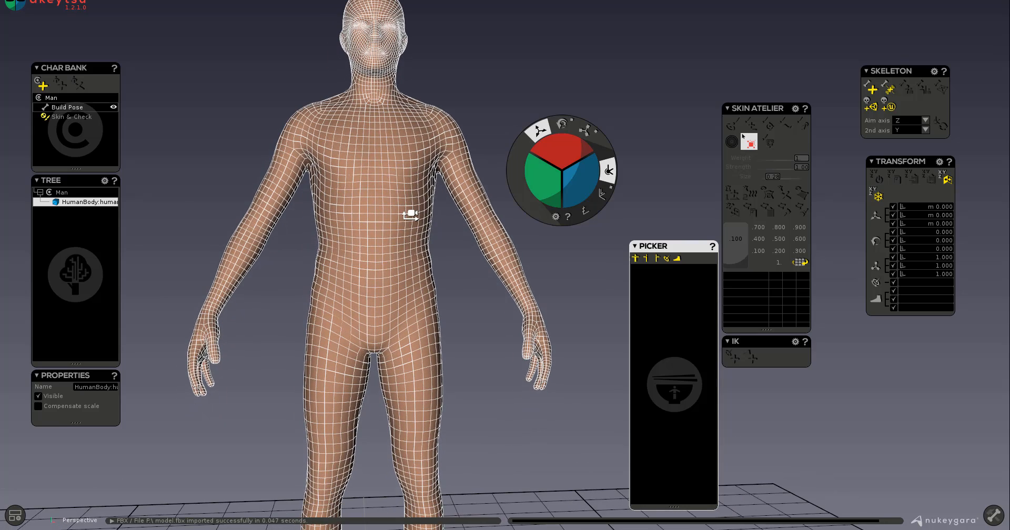
alt+drag(410, 215, 404, 237)
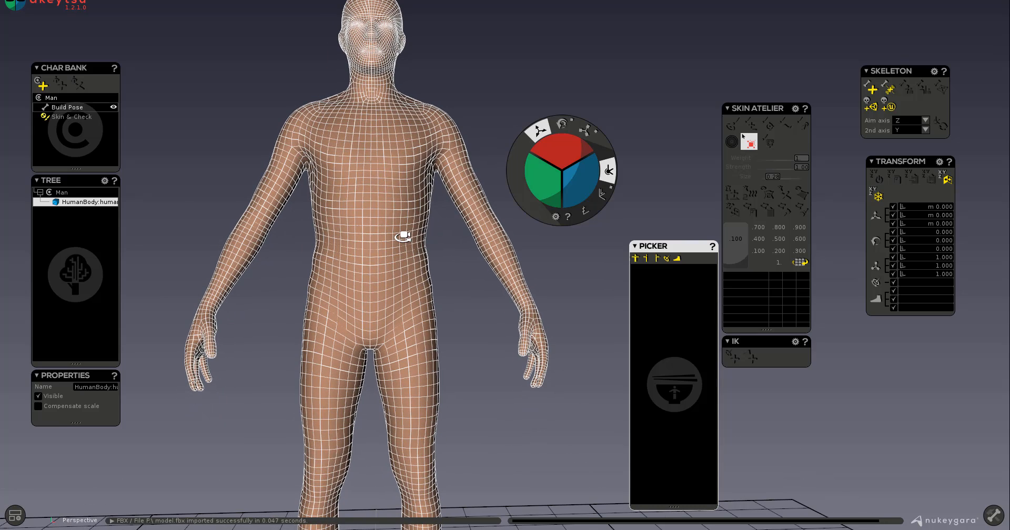
click(15, 515)
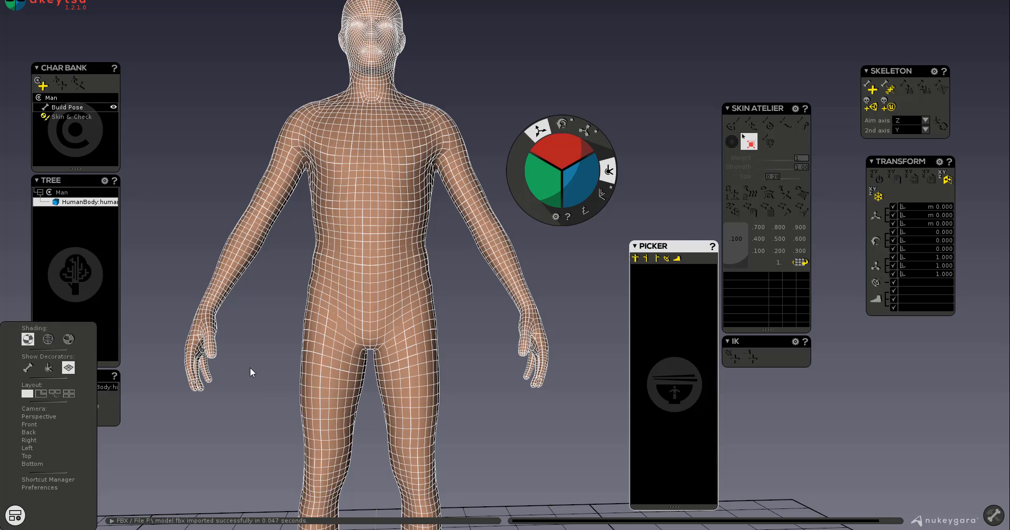
click(15, 516)
click(45, 340)
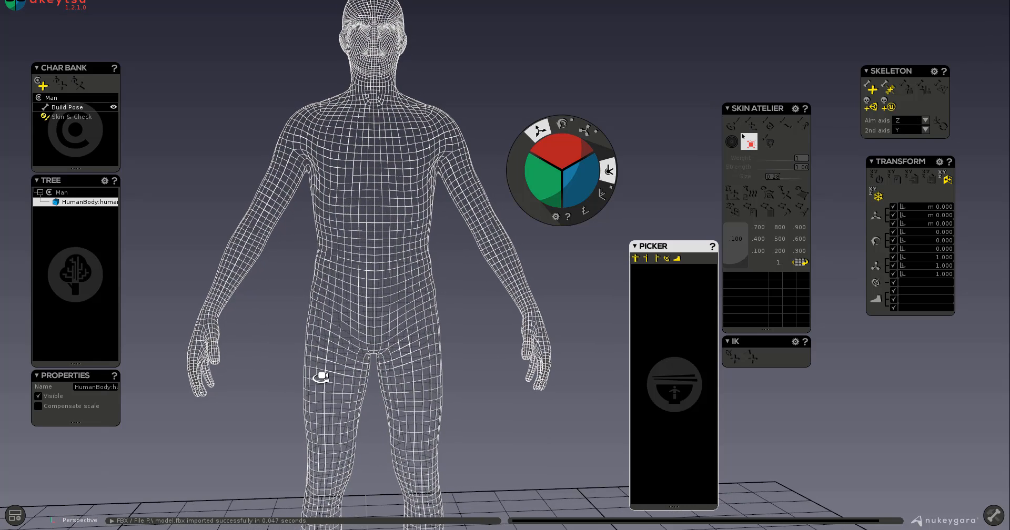
alt+drag(321, 378, 316, 374)
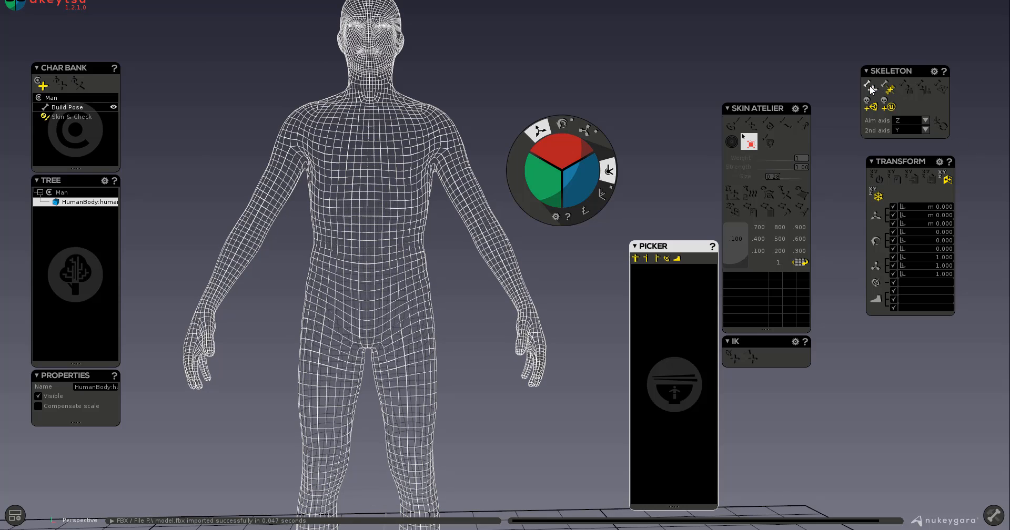
Create a chain of four joints up the body's centre line, from the pelvis to the upper chest.
mouse_move(885, 75)
mouse_down()
mouse_move(860, 66)
mouse_move(869, 66)
mouse_up()
click(854, 79)
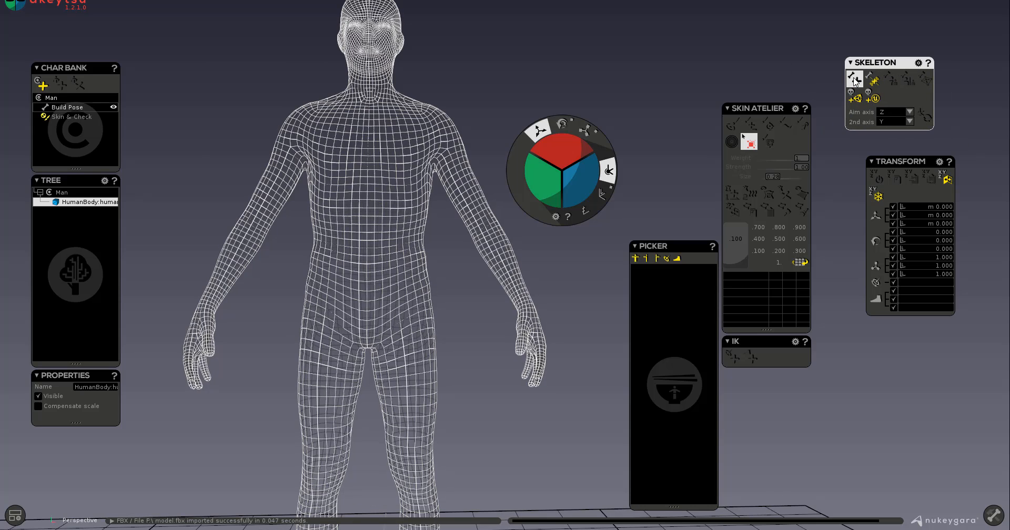
alt+middle_drag(392, 349, 429, 360)
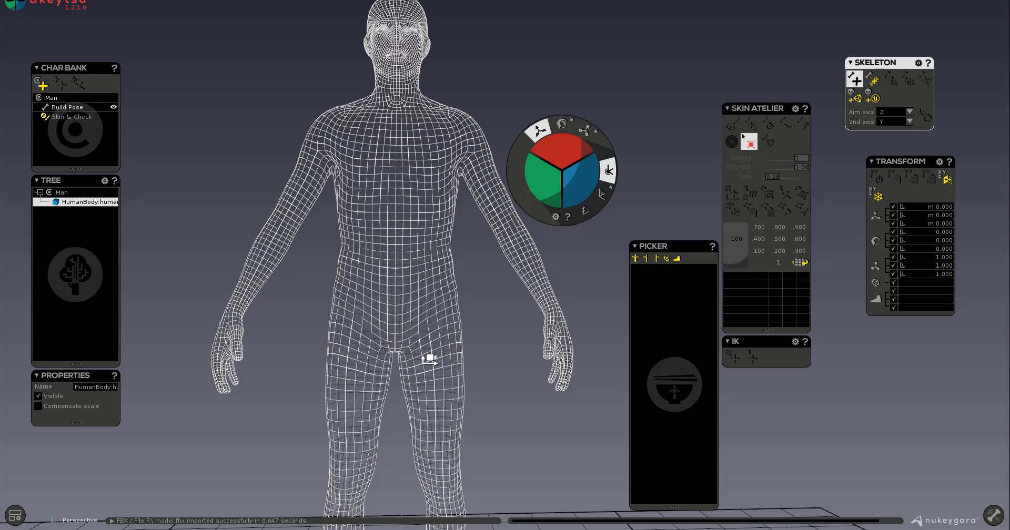
click(393, 348)
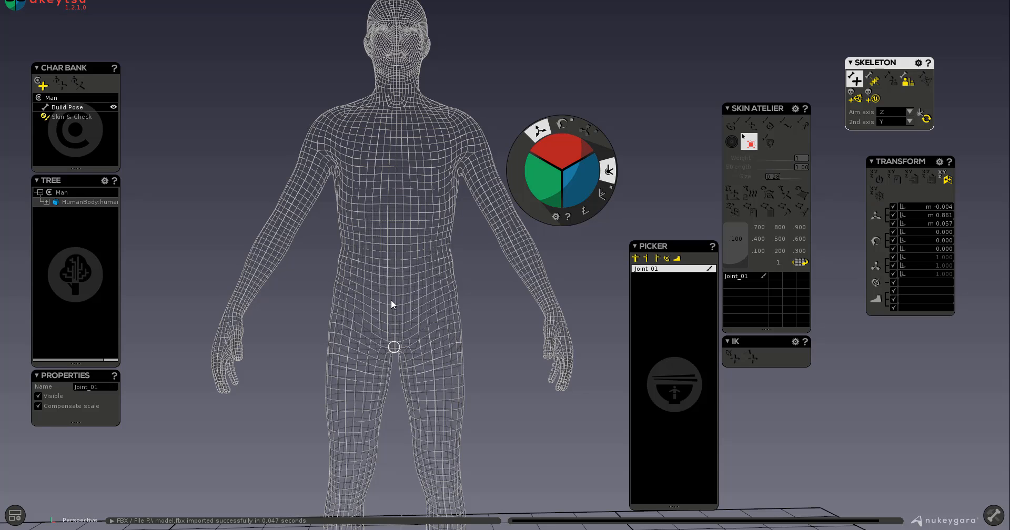
click(395, 275)
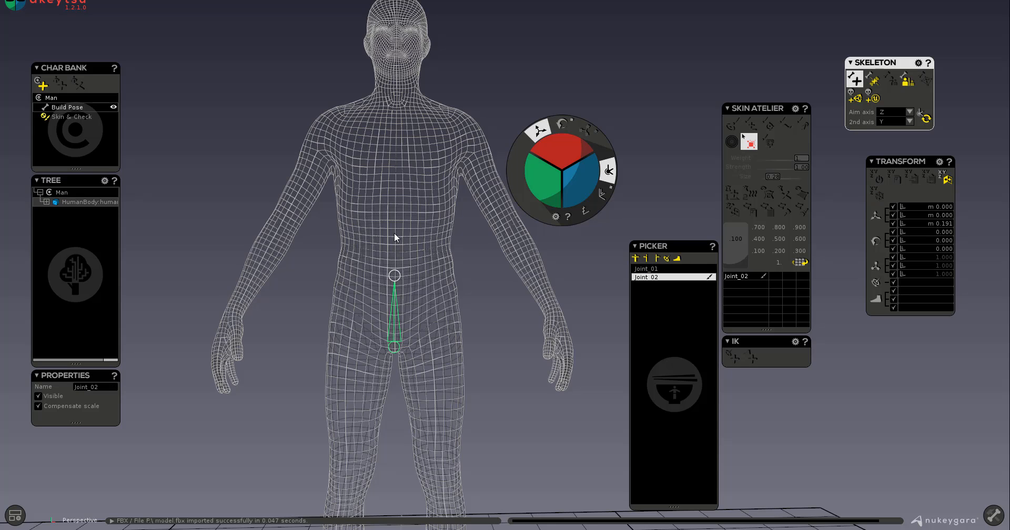
click(395, 216)
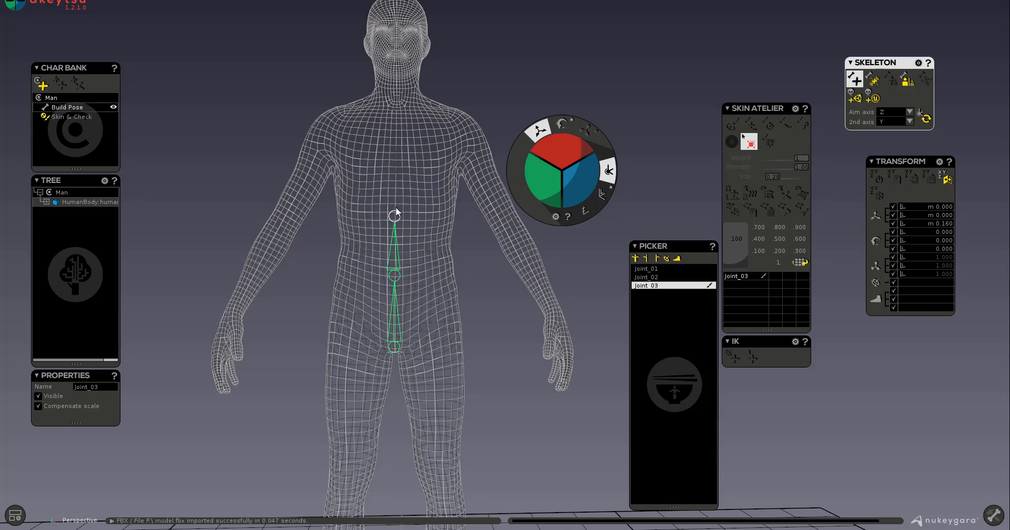
click(394, 160)
Extend the chain with five joints down one arm, at the collarbone, shoulder, elbow, wrist and hand, and finish joint creation.
click(341, 126)
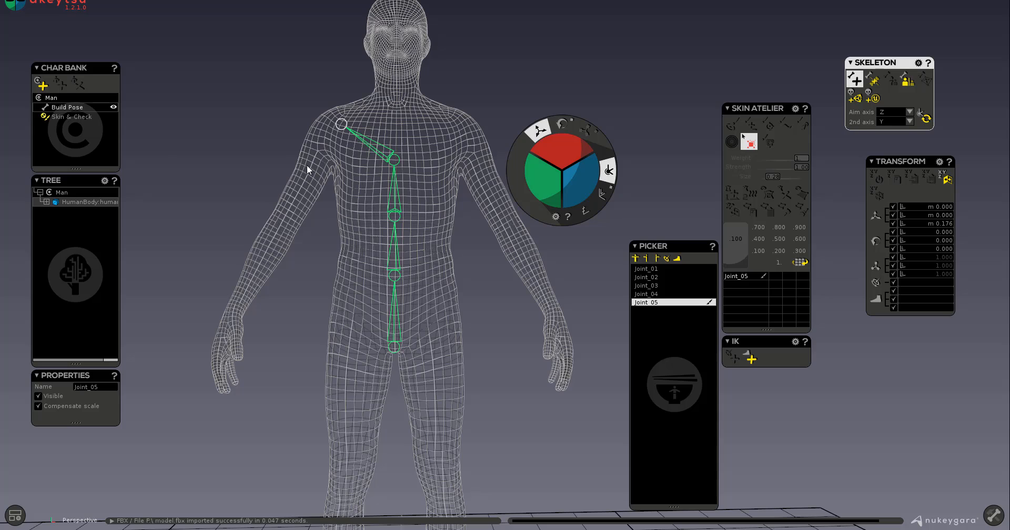
click(318, 151)
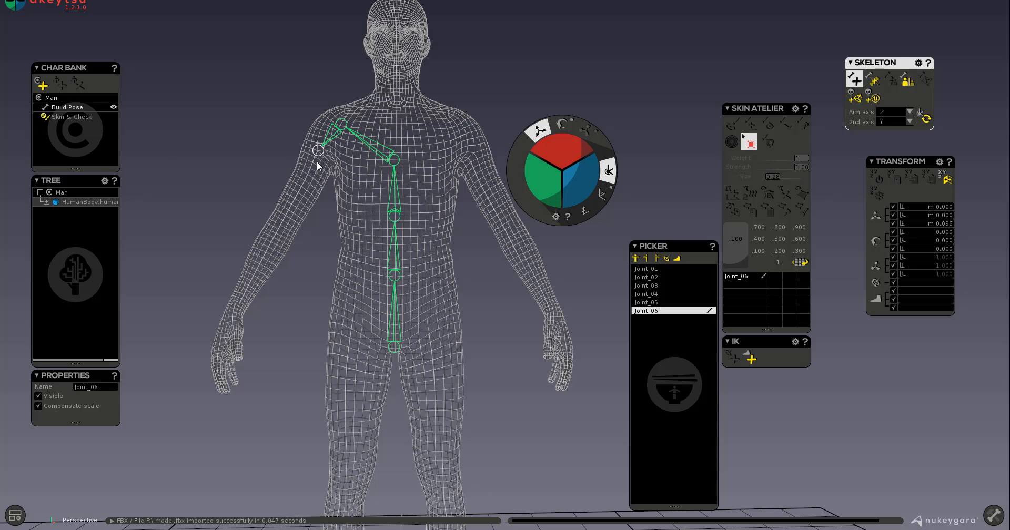
click(278, 228)
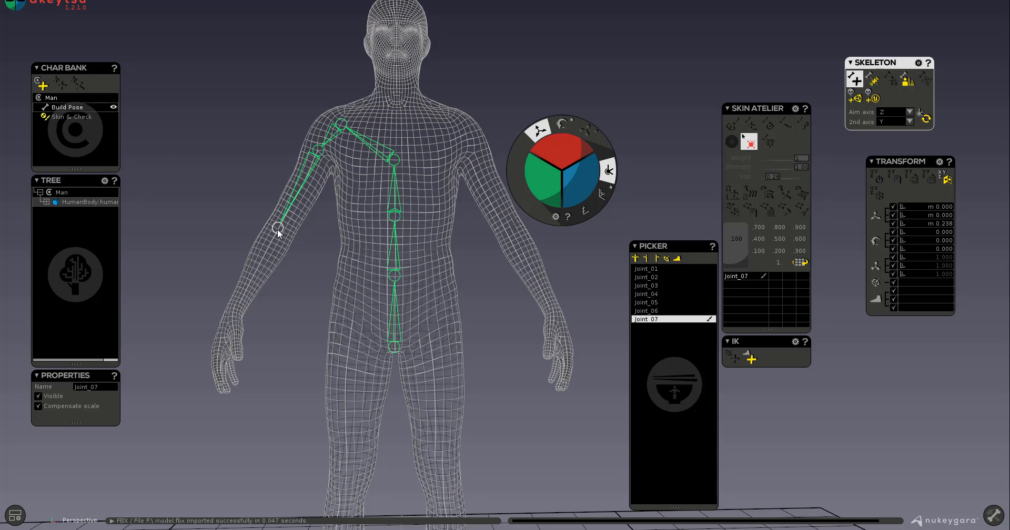
click(235, 308)
click(215, 361)
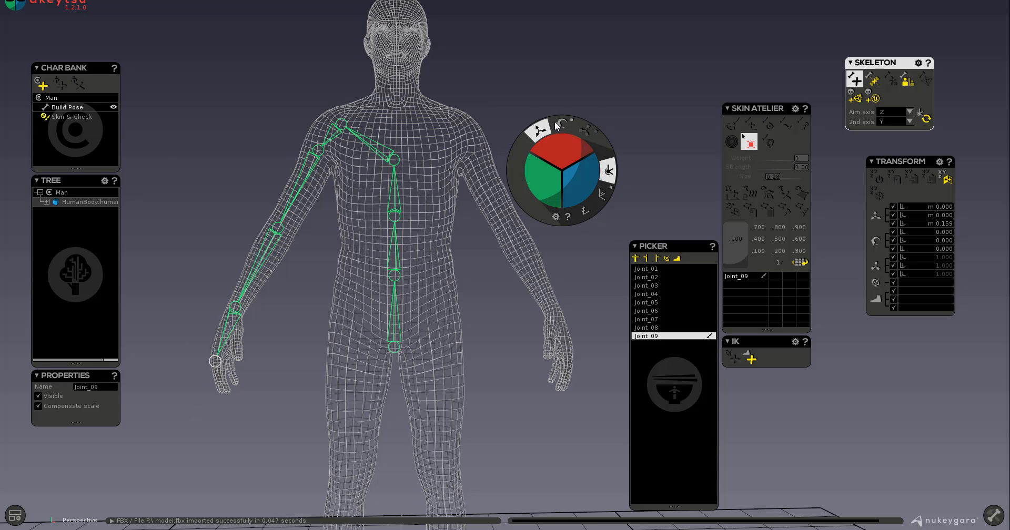
key(Escape)
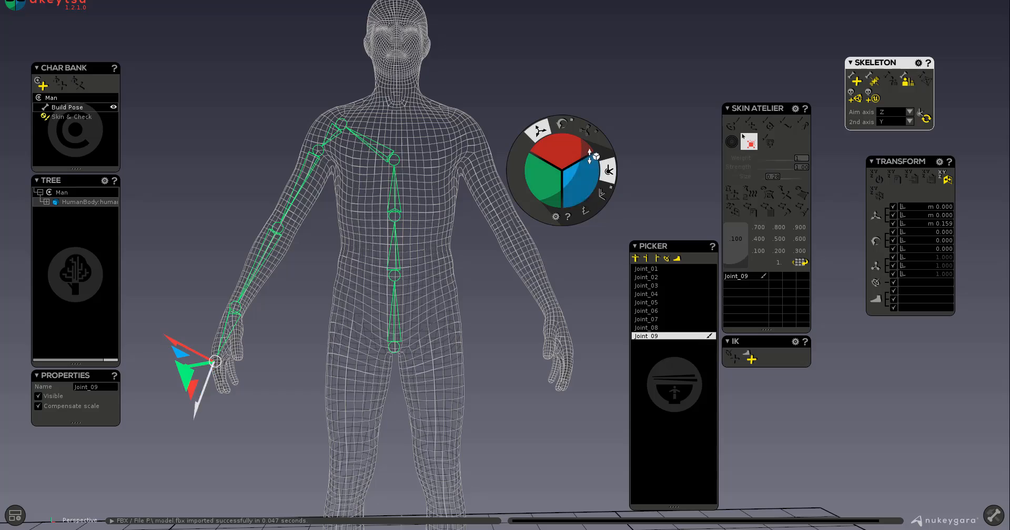
In a side view, move the hand joint in its YZ plane to about Y 0.032 m and Z 0.126 m.
alt+drag(441, 384, 448, 411)
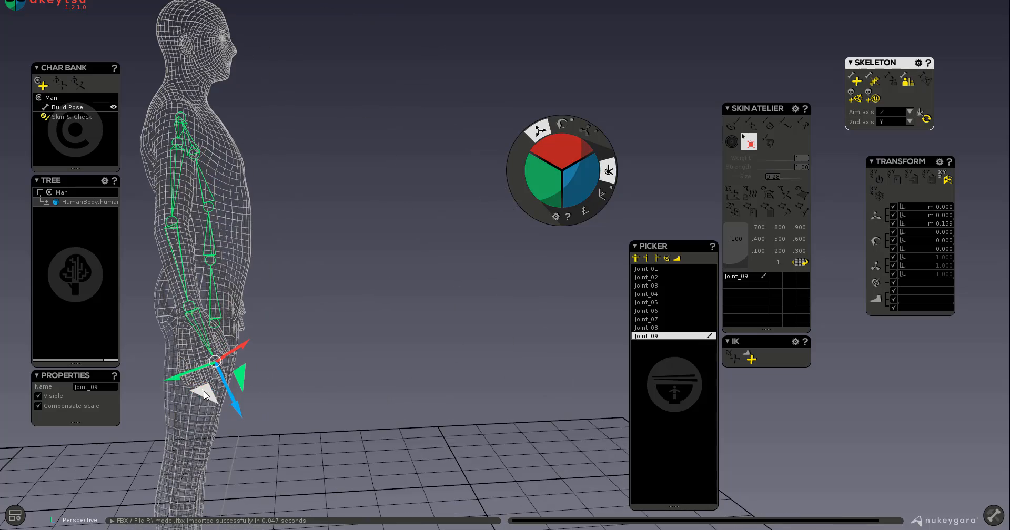
drag(206, 394, 193, 392)
alt+drag(361, 345, 296, 365)
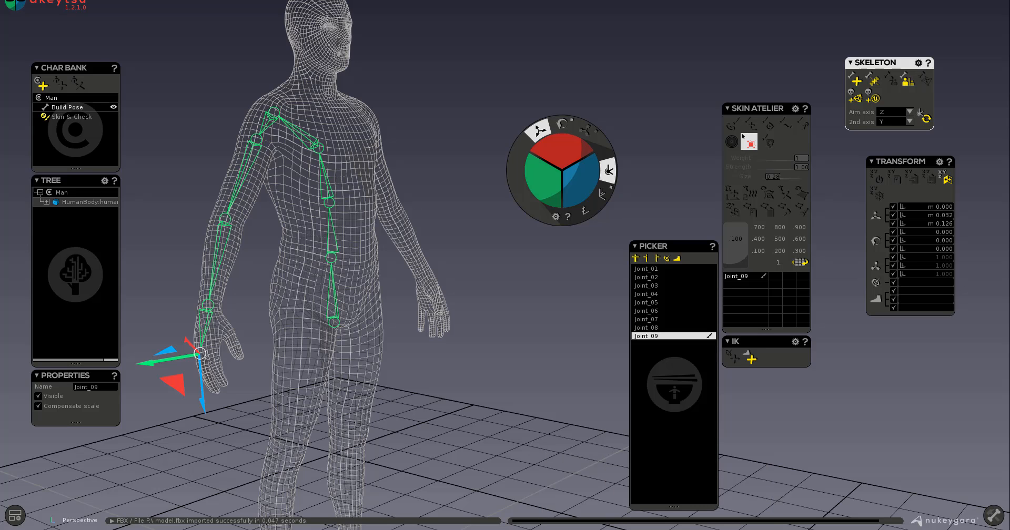
Switch to Maya and display the human body mesh in wireframe, framed on the torso and arms.
click(431, 529)
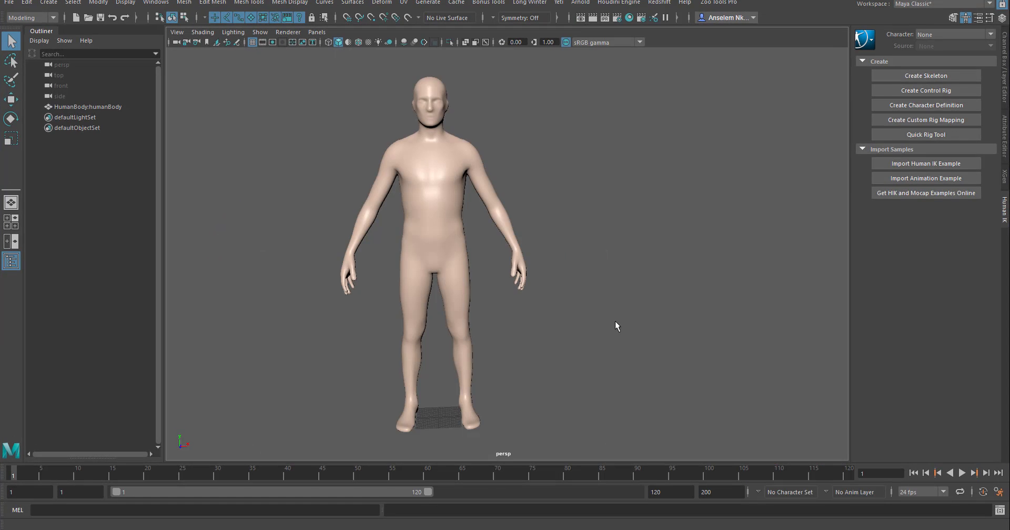
alt+drag(615, 325, 535, 345)
alt+right_drag(535, 346, 628, 434)
alt+drag(609, 342, 596, 364)
mouse_move(596, 364)
alt+right_down()
mouse_move(625, 317)
mouse_move(347, 95)
alt+right_up()
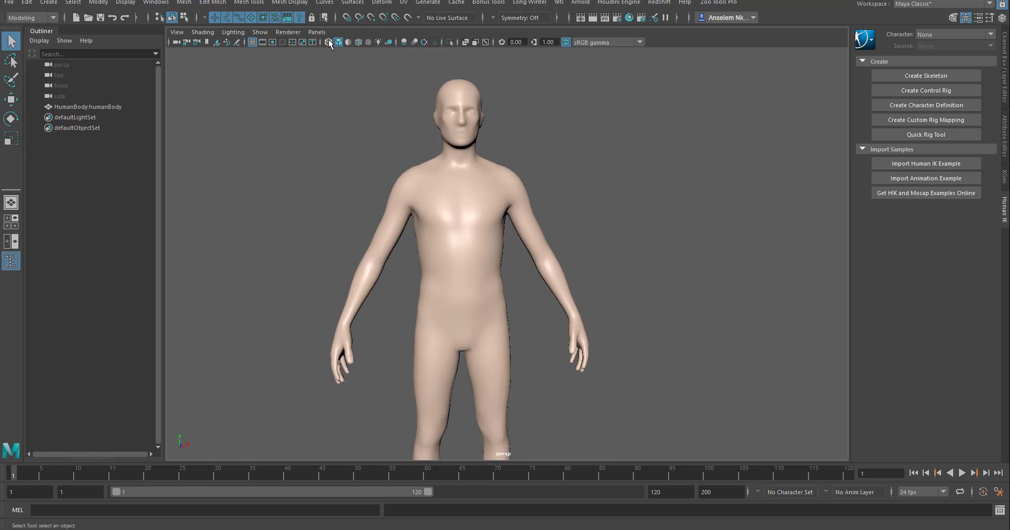
key(4)
alt+right_drag(460, 216, 519, 316)
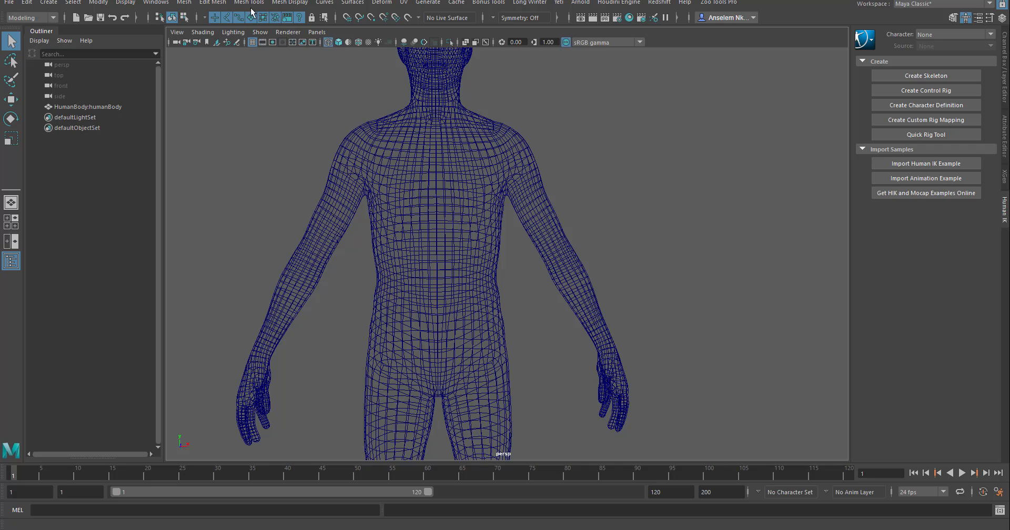
Activate the Create Joints tool from the Rigging toolset, with Snap to Projected Center turned on.
click(45, 18)
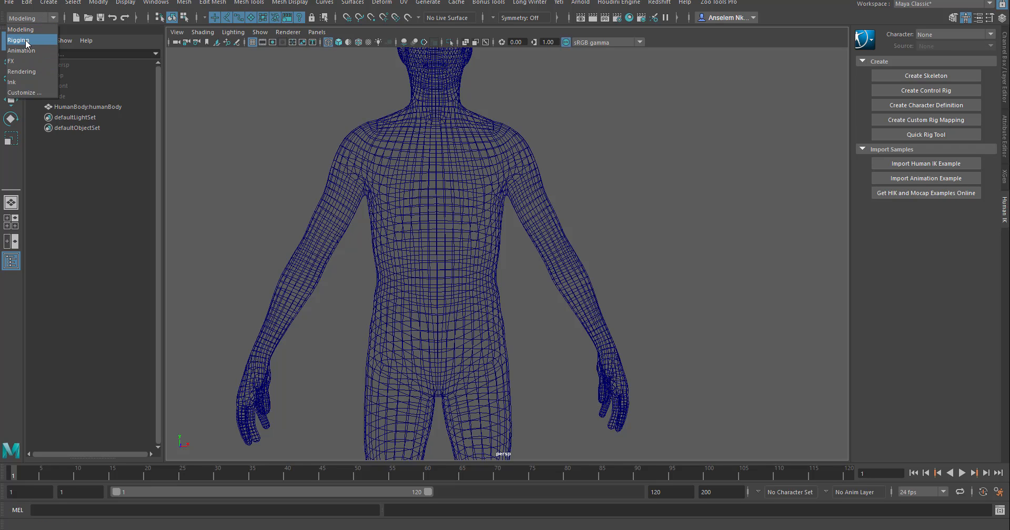
click(31, 39)
click(189, 2)
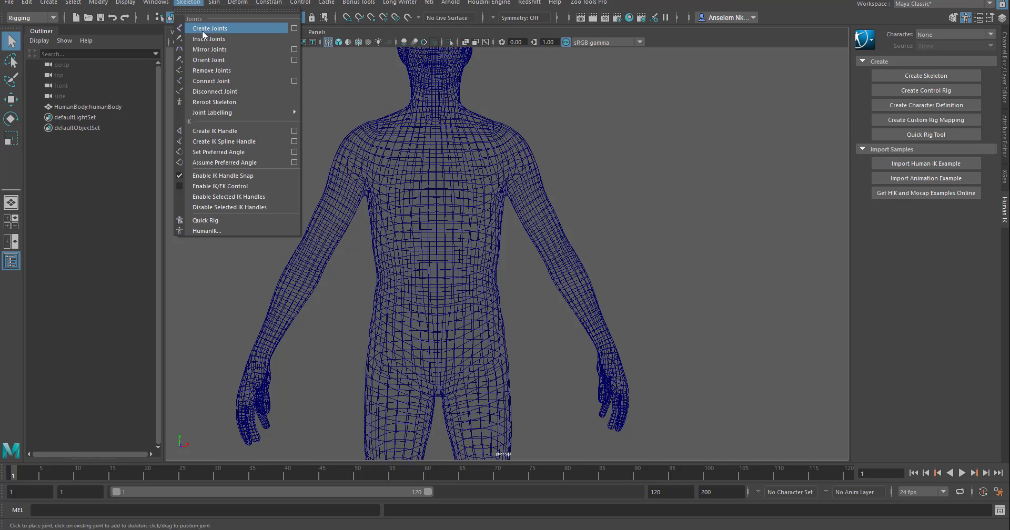
click(294, 28)
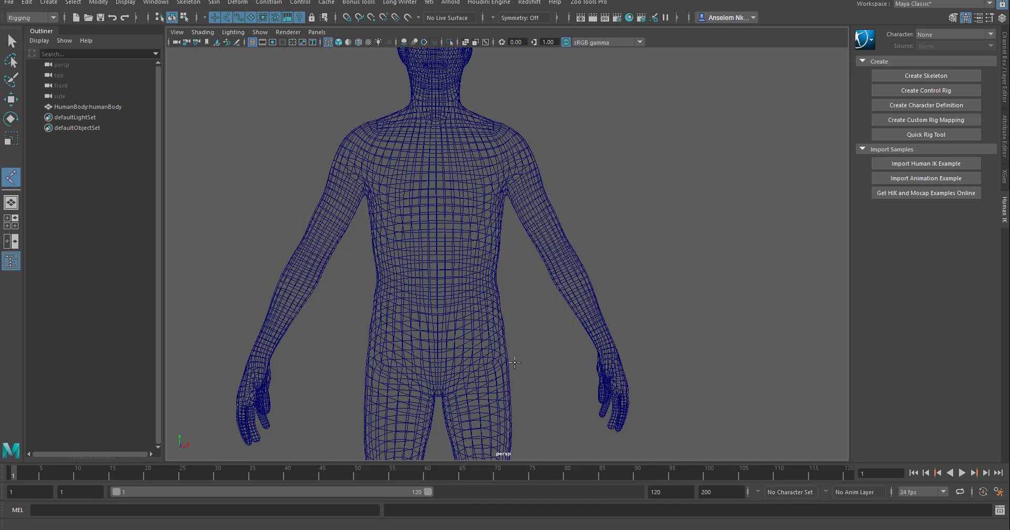
alt+middle_drag(380, 143, 402, 120)
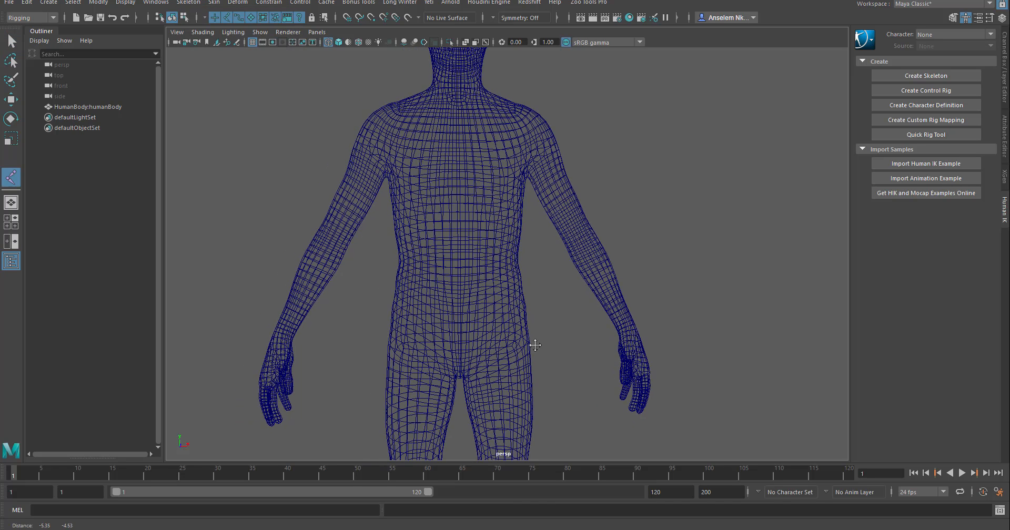
click(384, 18)
click(385, 20)
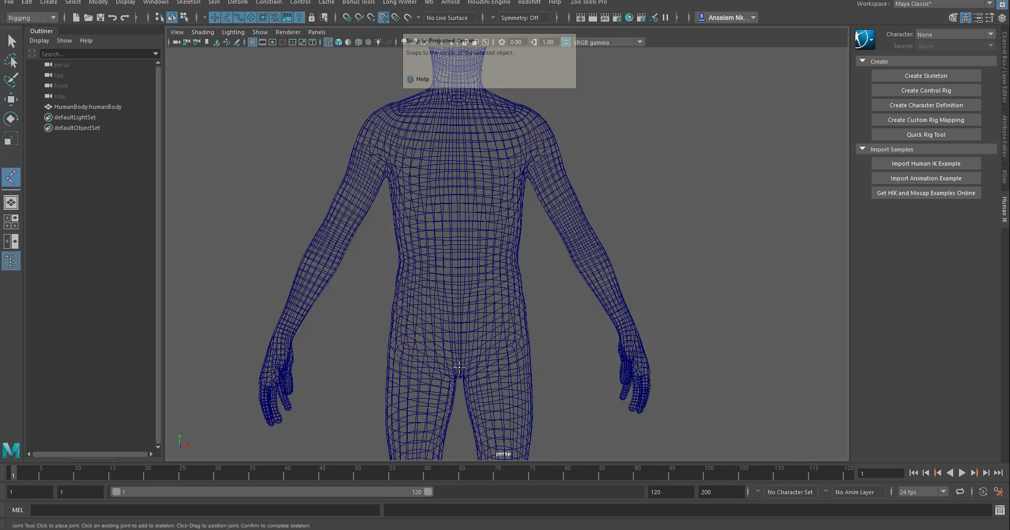
Place three spine joints inside the mesh, at the pelvis, waist and chest.
click(459, 368)
click(460, 282)
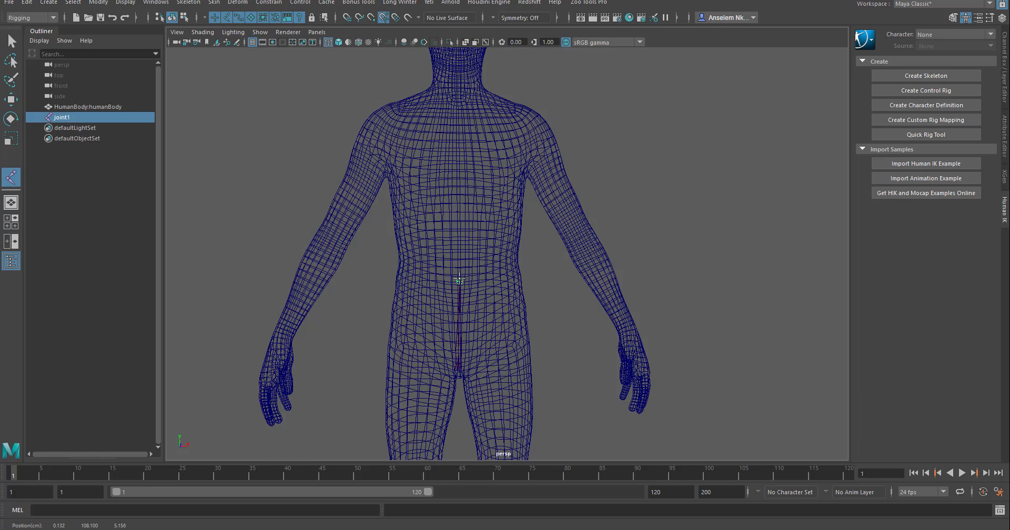
click(458, 204)
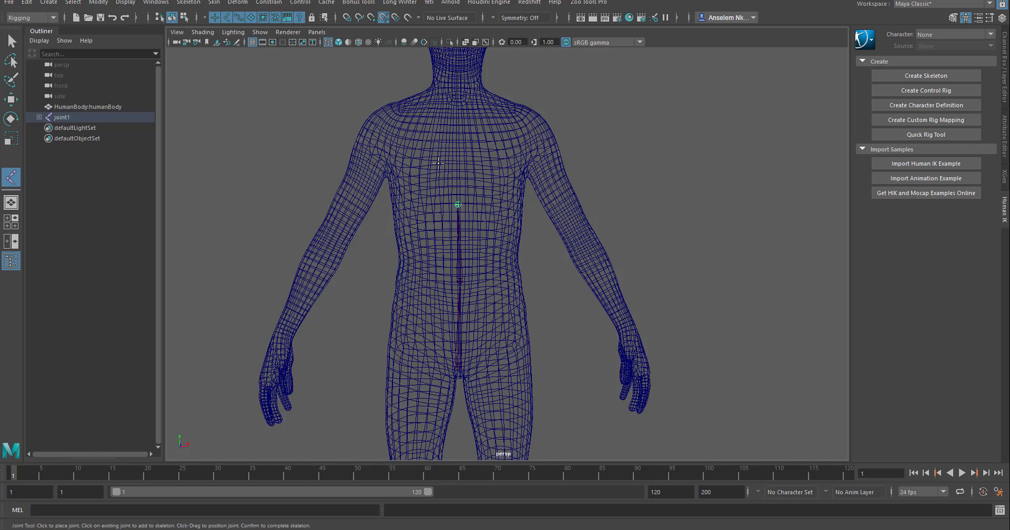
Continue the chain with collarbone, shoulder, elbow, wrist and hand joints down one arm, and return to the Select tool.
click(409, 156)
click(377, 144)
click(328, 250)
click(283, 341)
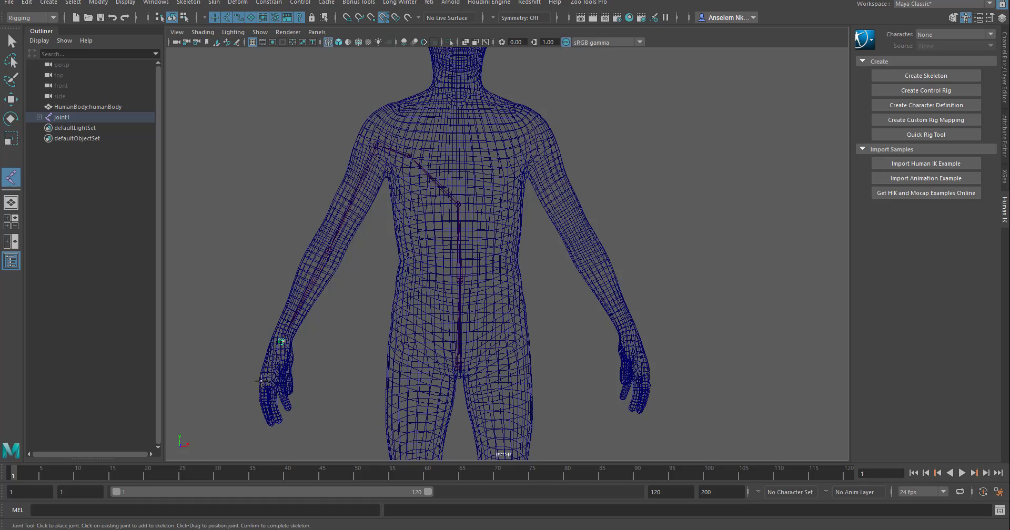
click(265, 375)
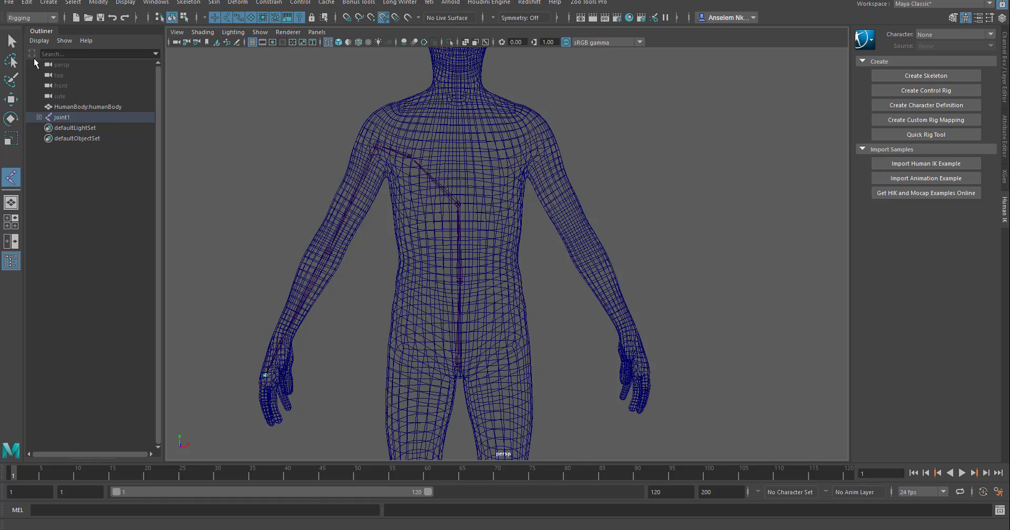
click(12, 41)
alt+drag(305, 205, 330, 204)
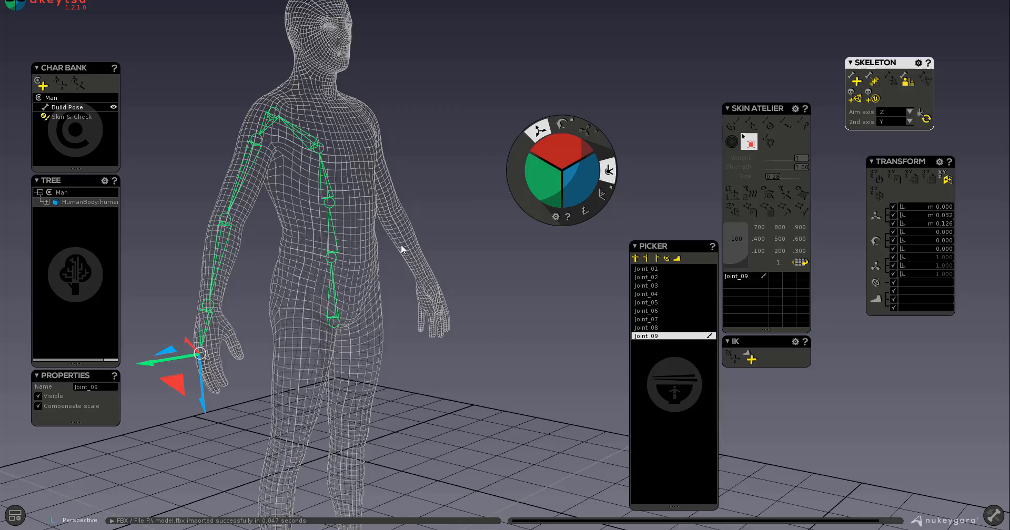
Switch back to akeytsu and move the hand joint along its Y axis and within its YZ plane to about Y 0.032 m, Z 0.106 m.
alt+drag(402, 249, 298, 316)
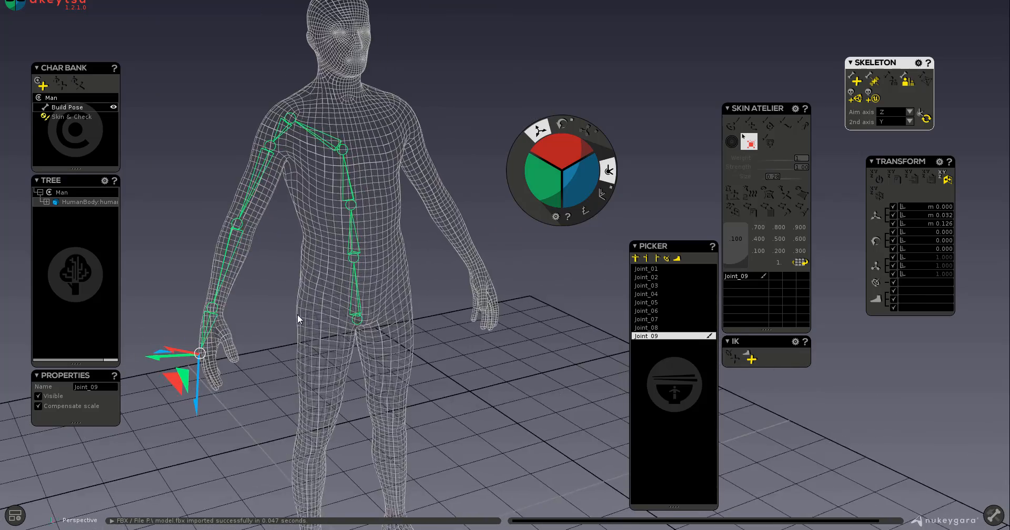
alt+right_drag(298, 316, 293, 377)
alt+drag(293, 377, 259, 372)
drag(160, 355, 169, 355)
alt+drag(306, 339, 282, 358)
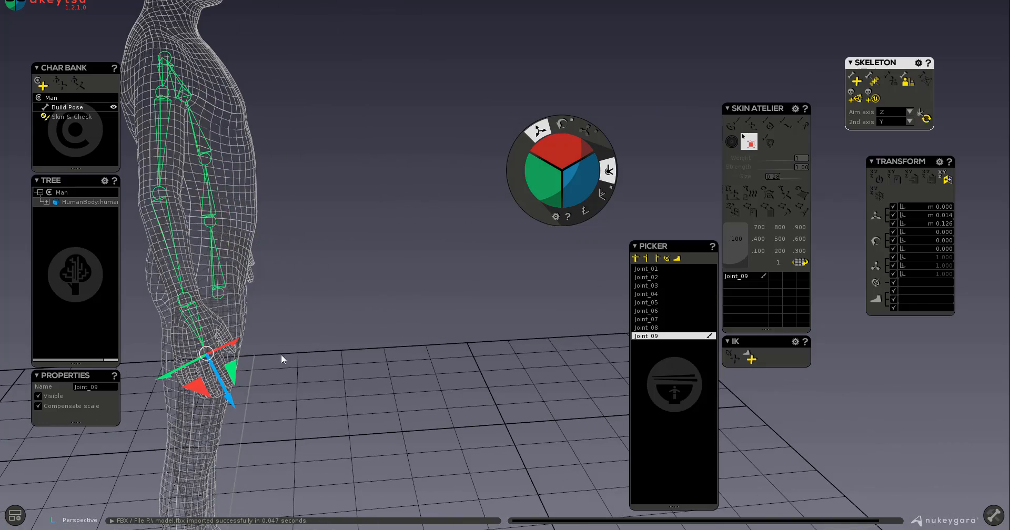
drag(196, 395, 185, 386)
Move the pelvis root joint up along its own axis to a height of about 0.898 m.
alt+drag(445, 375, 403, 384)
alt+middle_drag(402, 384, 387, 280)
alt+right_drag(387, 280, 413, 373)
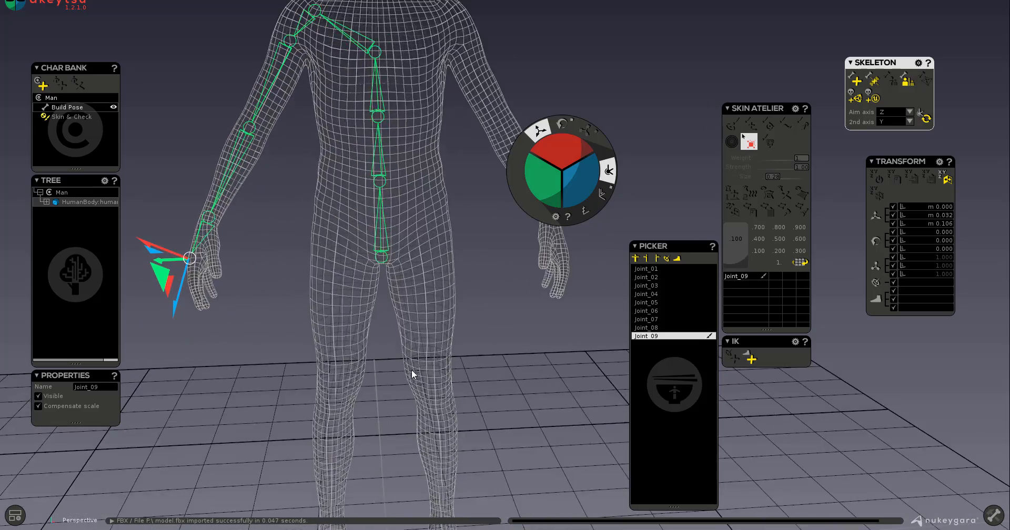
alt+drag(411, 369, 419, 365)
alt+middle_drag(419, 365, 404, 314)
click(364, 203)
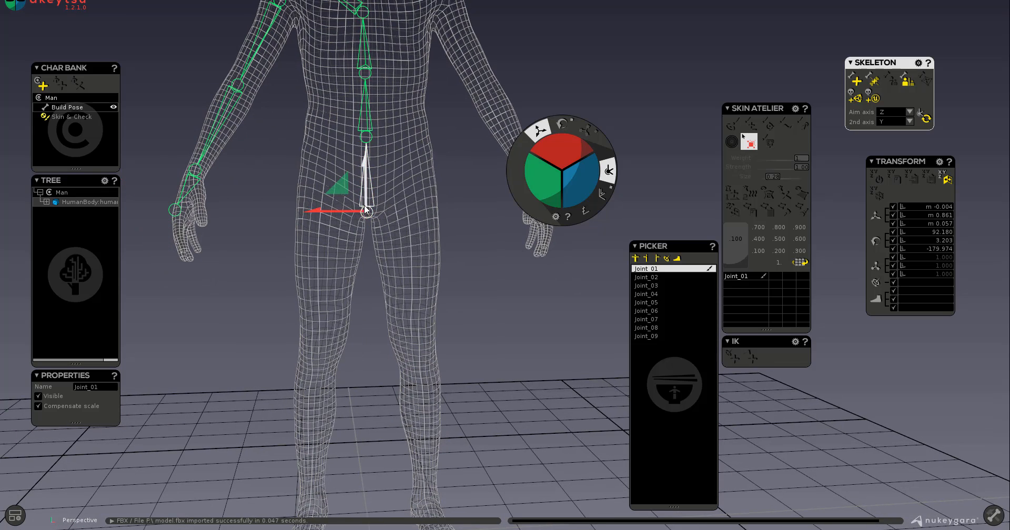
drag(369, 174, 369, 151)
alt+middle_drag(427, 334, 419, 284)
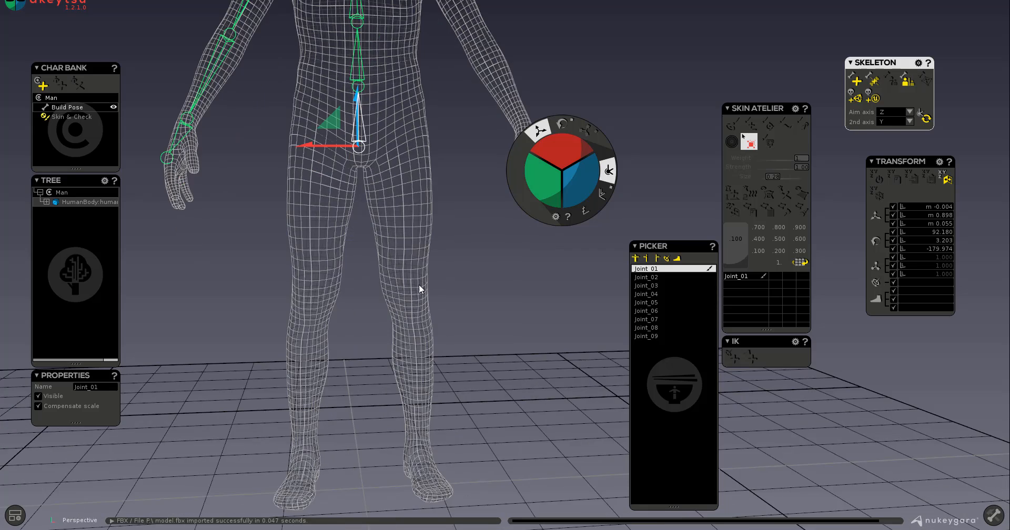
Move the pelvis root joint further up along its own axis to a height of about 0.988 m.
alt+right_drag(419, 284, 387, 298)
alt+drag(387, 298, 383, 298)
drag(364, 141, 357, 93)
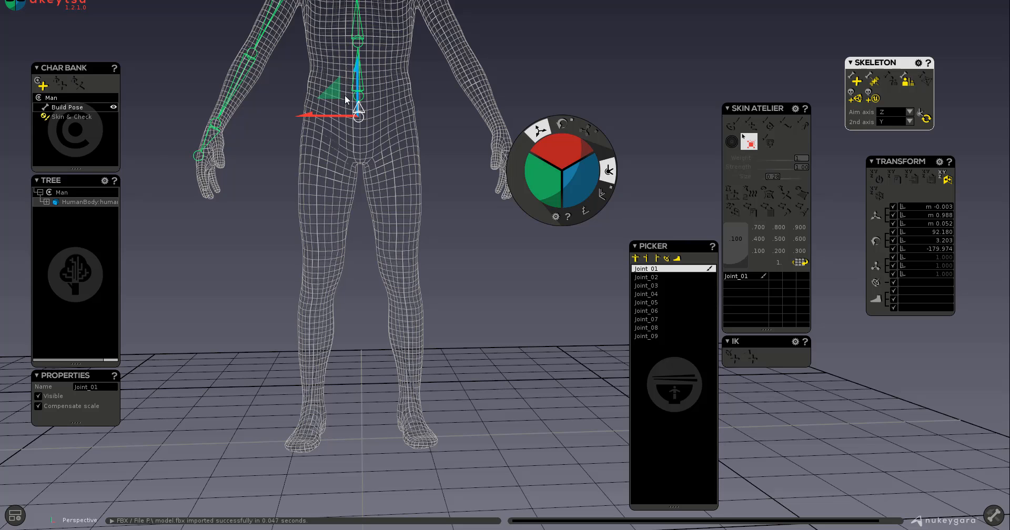
alt+drag(377, 144, 387, 155)
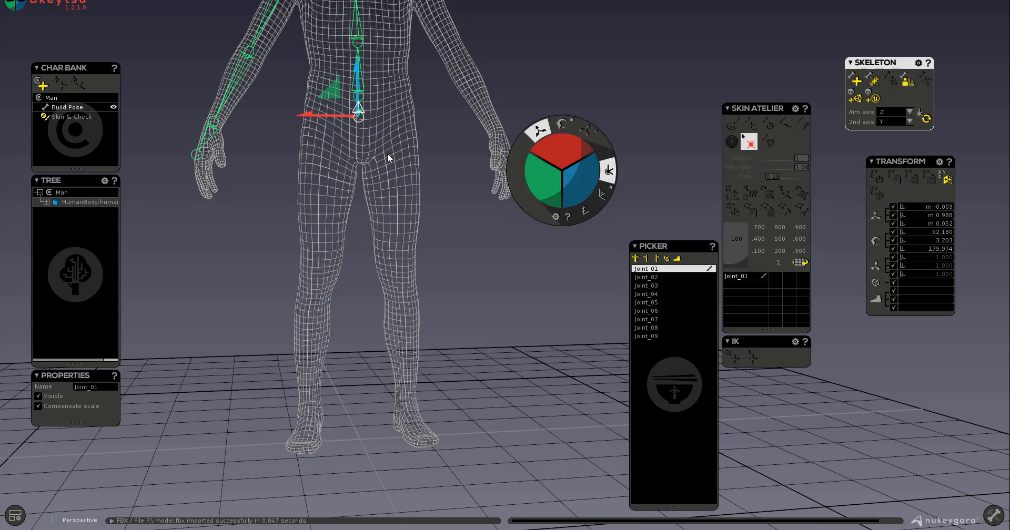
Chain hip, knee, ankle and foot joints down one leg from the root, and move the foot joint along its Z axis to about 0.138 m.
click(854, 81)
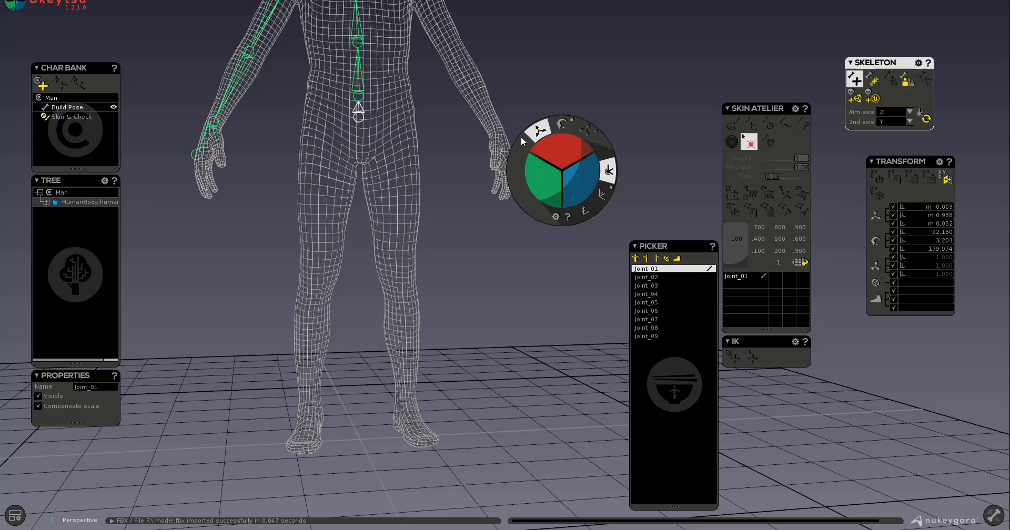
key(Escape)
click(854, 79)
click(324, 135)
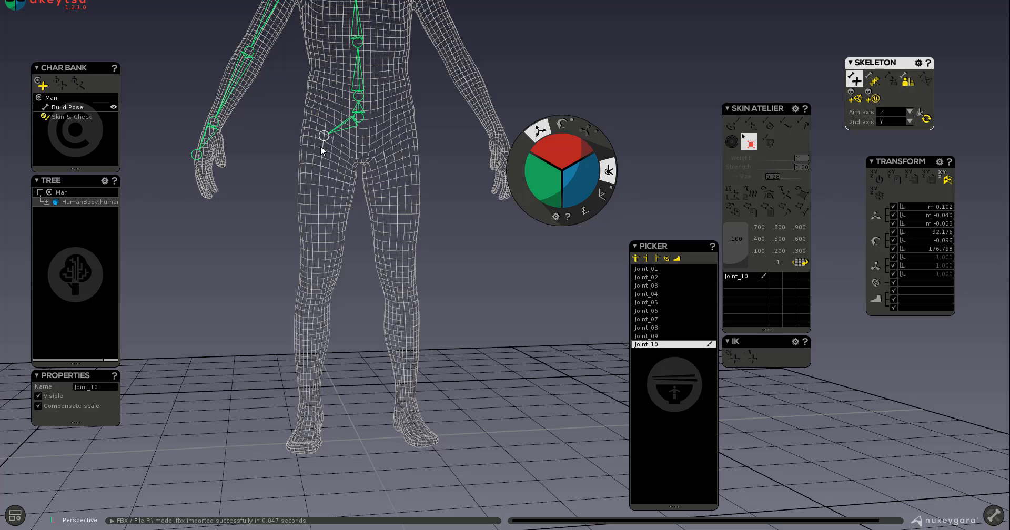
click(313, 268)
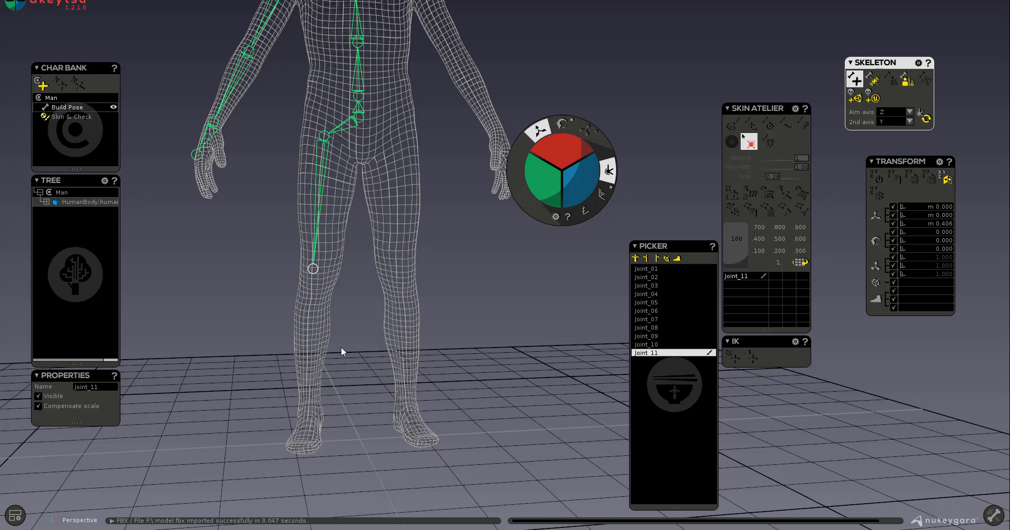
click(324, 338)
drag(324, 399, 316, 375)
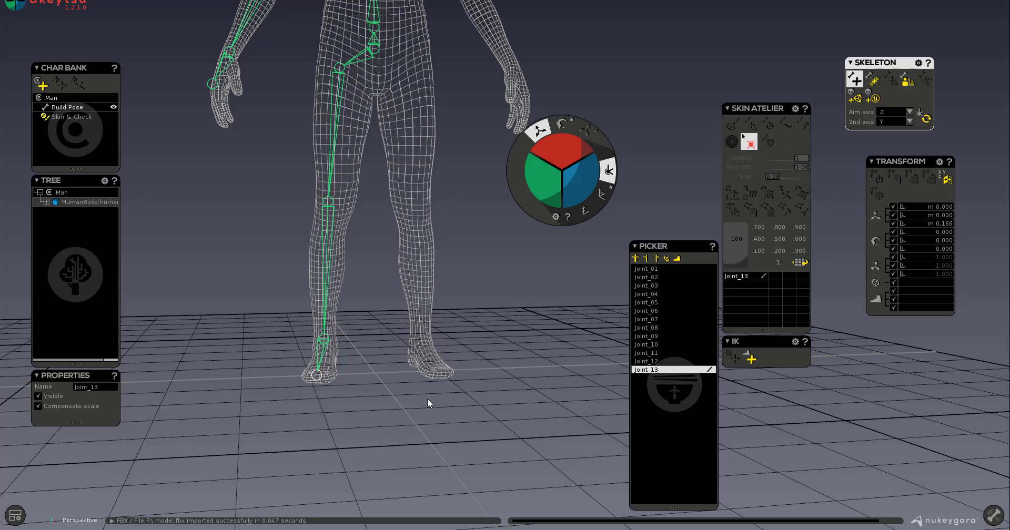
key(Escape)
alt+drag(333, 434, 489, 457)
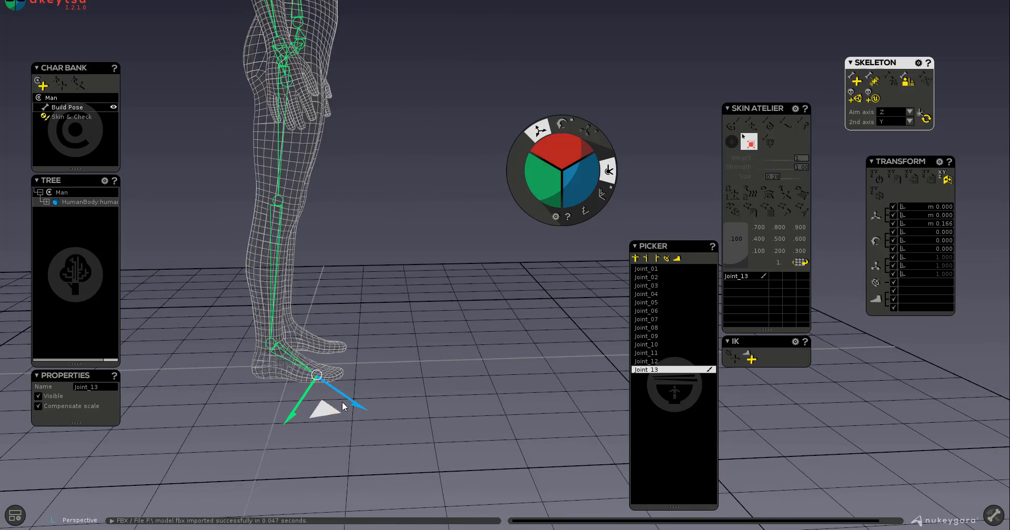
drag(351, 403, 342, 402)
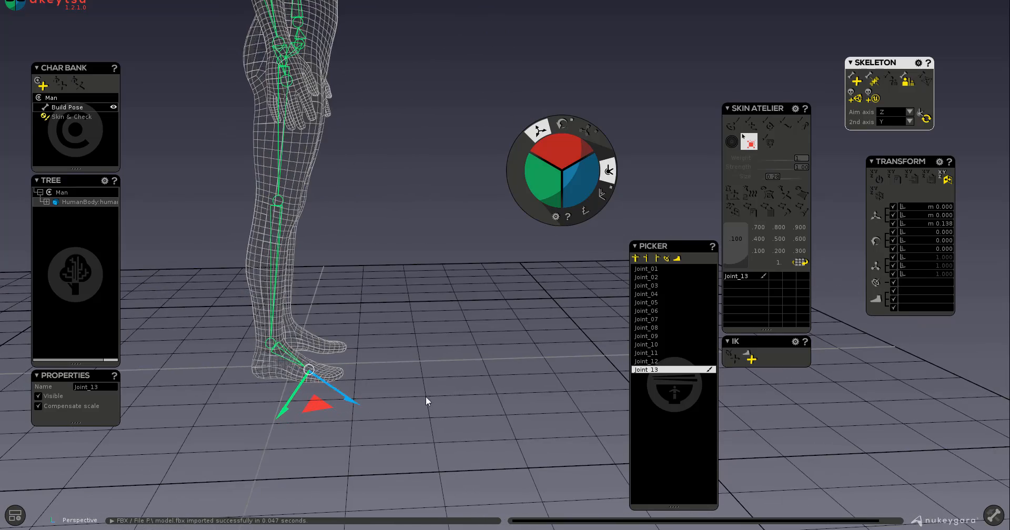
Reposition the hand joint within its YZ plane to about Y 0.007 m, Z 0.090 m.
alt+drag(425, 401, 395, 346)
click(241, 342)
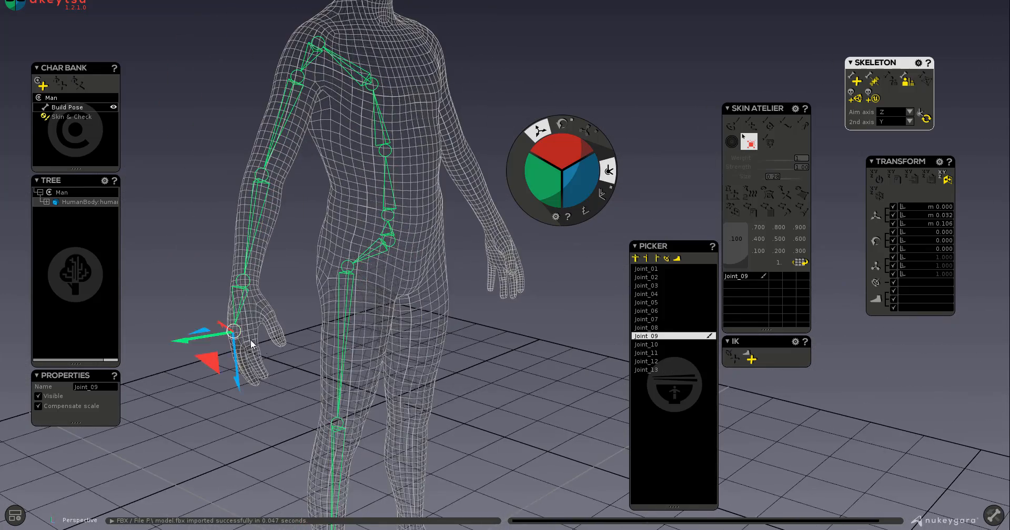
alt+drag(316, 378, 287, 379)
alt+drag(211, 388, 248, 408)
drag(212, 363, 221, 350)
Extend the skeleton from the upper chest joint with three joints up through the neck to the top of the head.
alt+drag(407, 383, 374, 235)
click(373, 214)
alt+drag(445, 306, 319, 171)
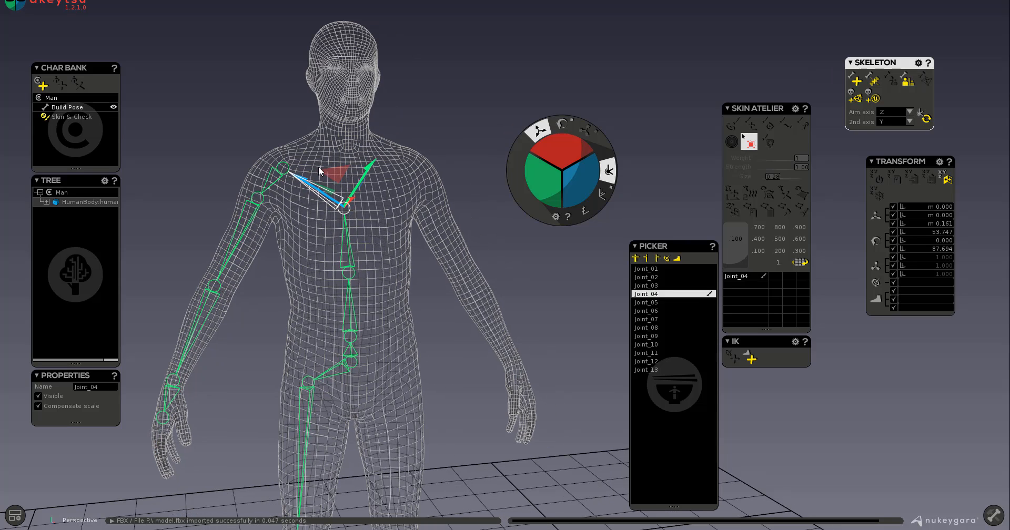
alt+drag(379, 344, 584, 396)
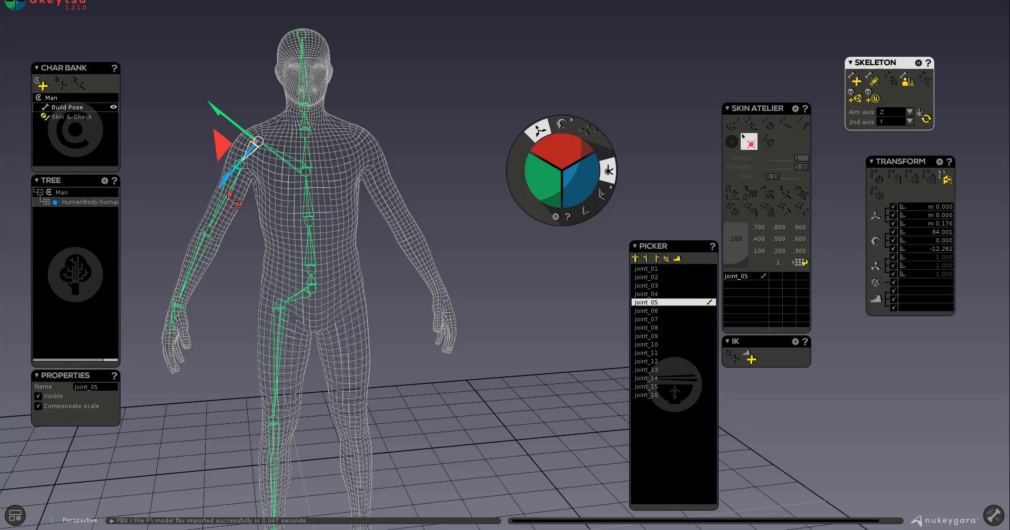
Add the remaining arm joints to the selection so that Joint_05 through Joint_09 are selected together.
click(228, 194)
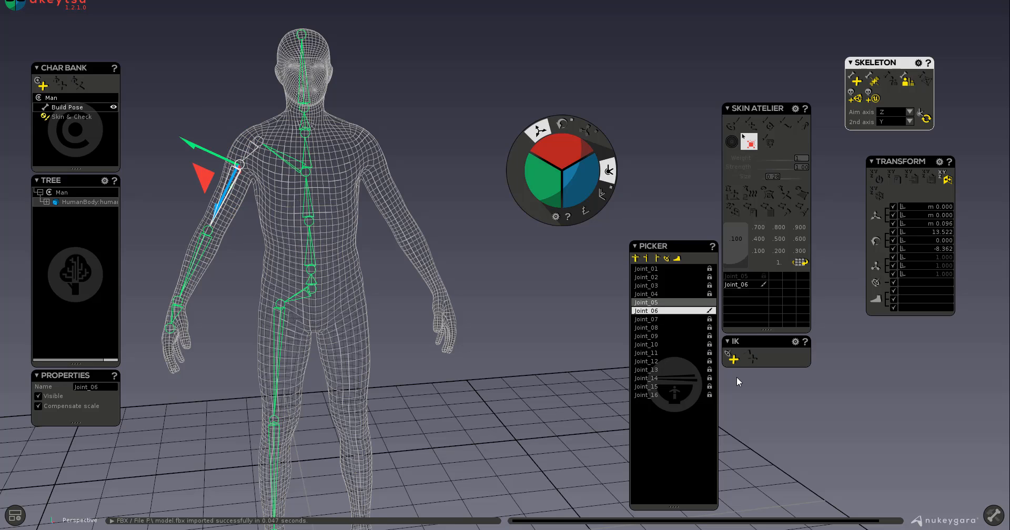
click(658, 327)
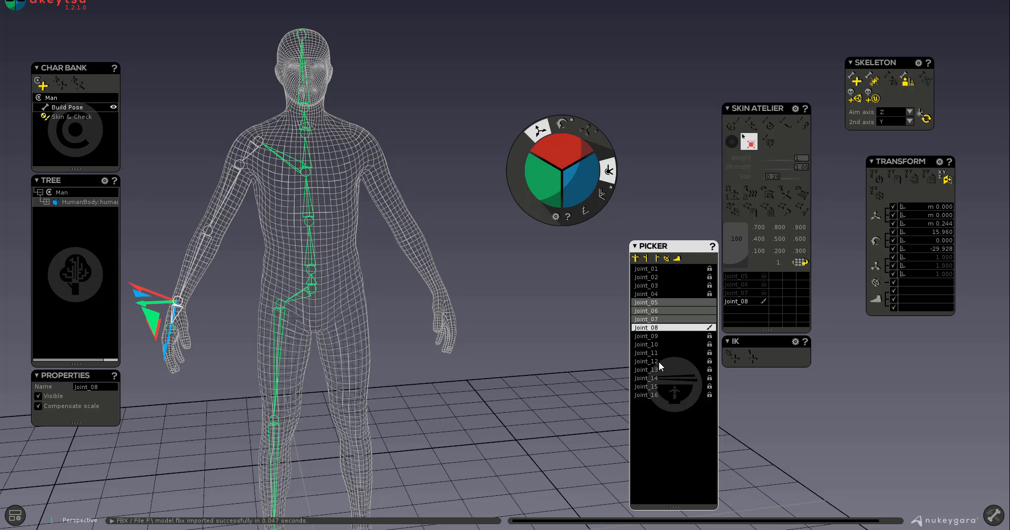
click(650, 337)
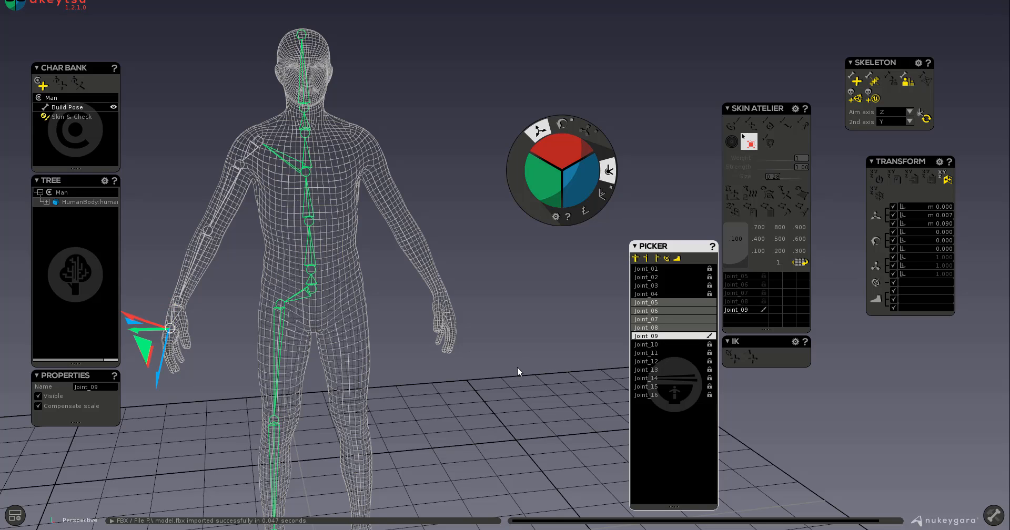
Expand the HumanBody hierarchy through Joint_01, Joint_02 and Joint_03 down to the children of Joint_04.
middle_drag(464, 389, 453, 386)
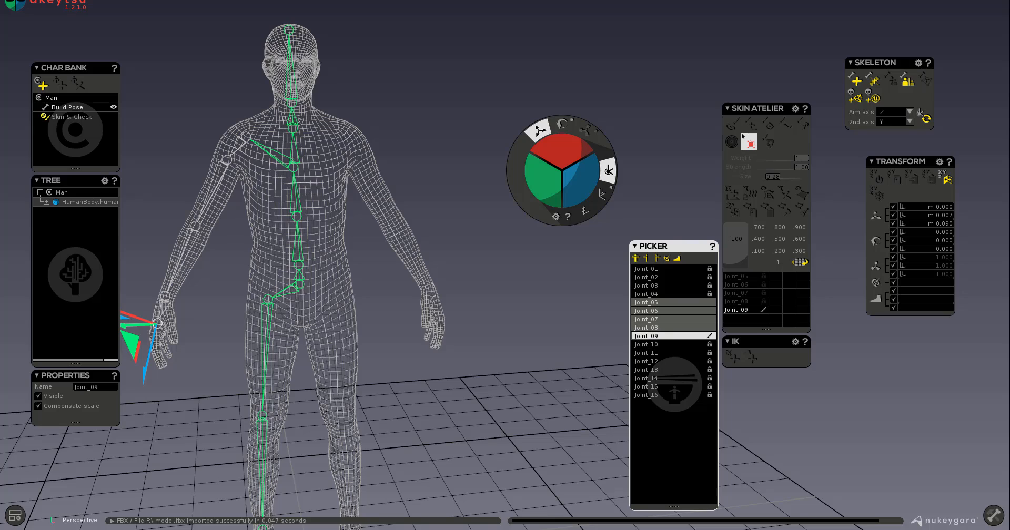
click(46, 202)
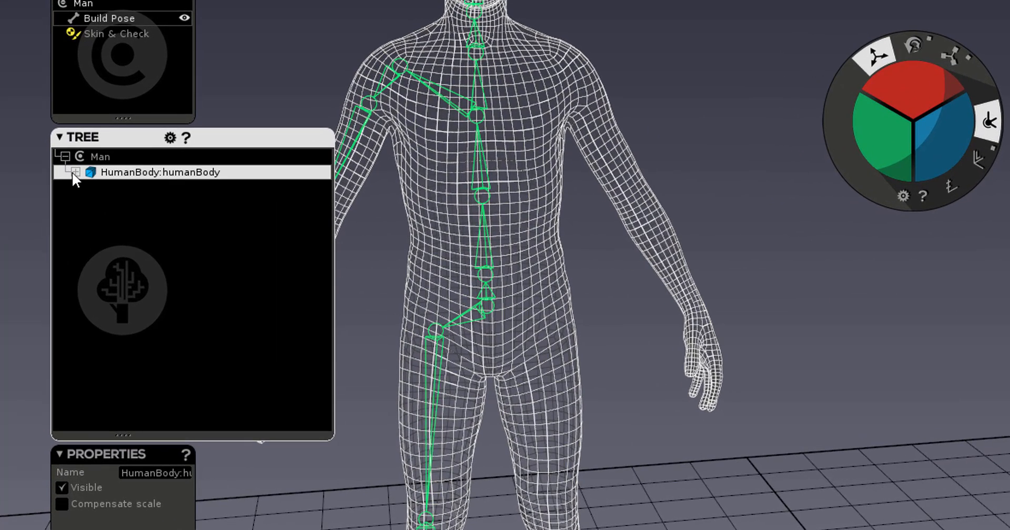
click(75, 172)
click(86, 187)
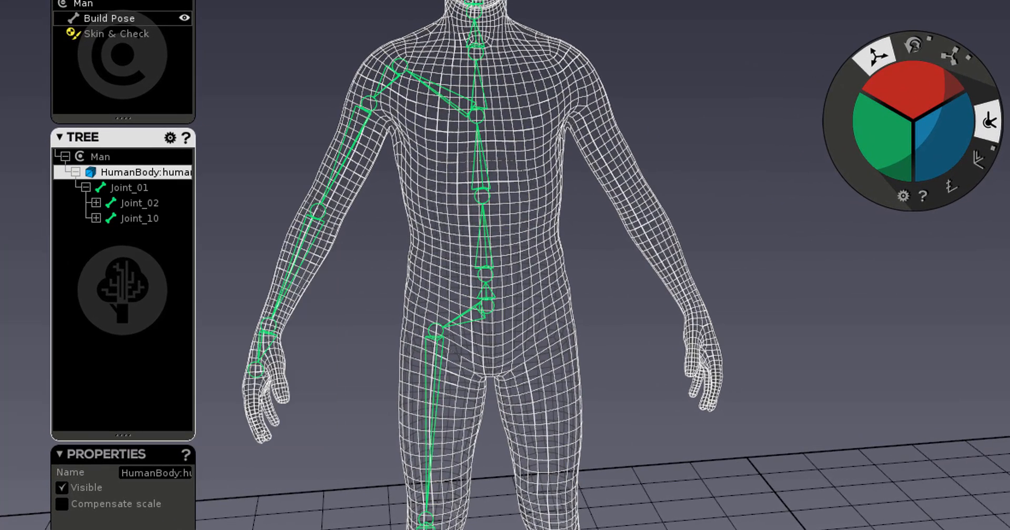
click(134, 218)
click(128, 202)
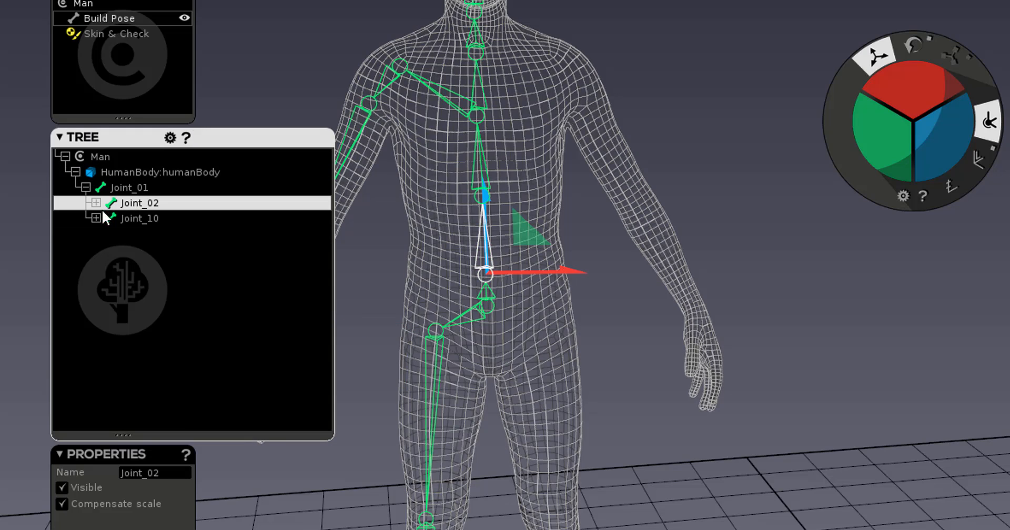
click(95, 203)
click(106, 218)
click(151, 235)
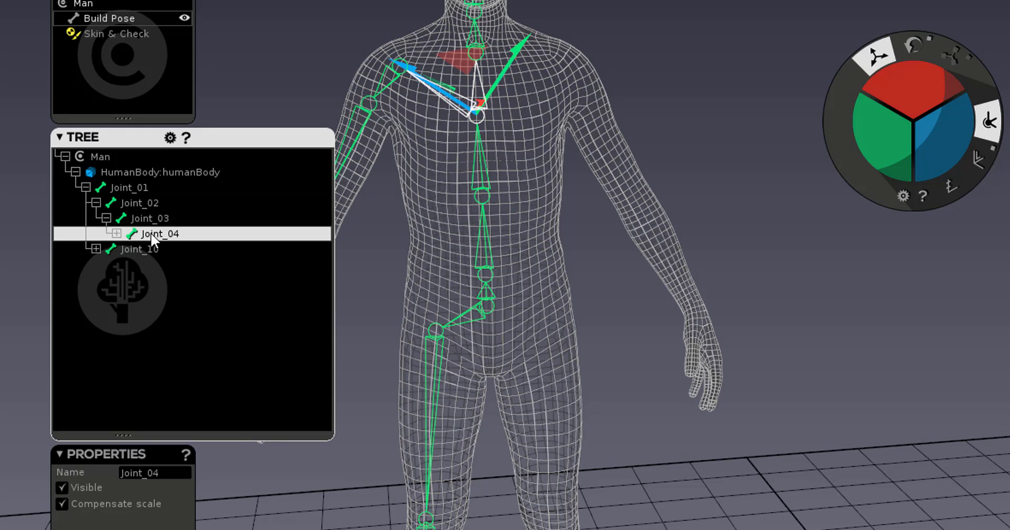
click(117, 234)
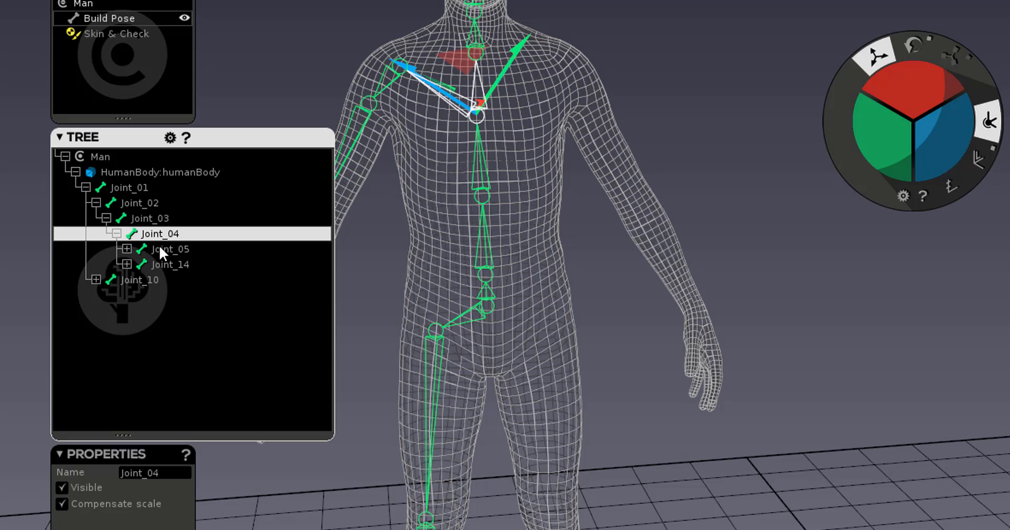
Expand the Joint_05 and Joint_06 branches and select Joint_05, Joint_06 and Joint_07 together.
click(152, 250)
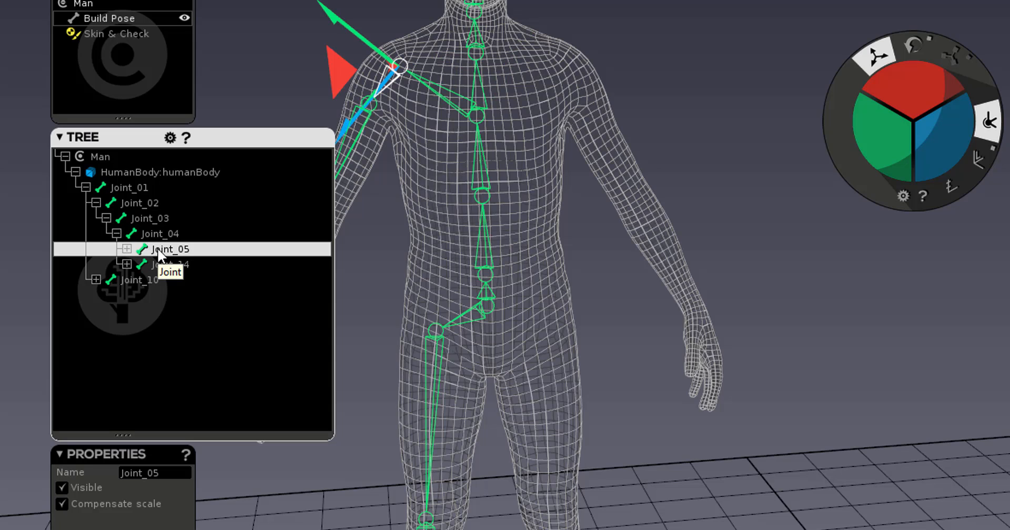
click(126, 249)
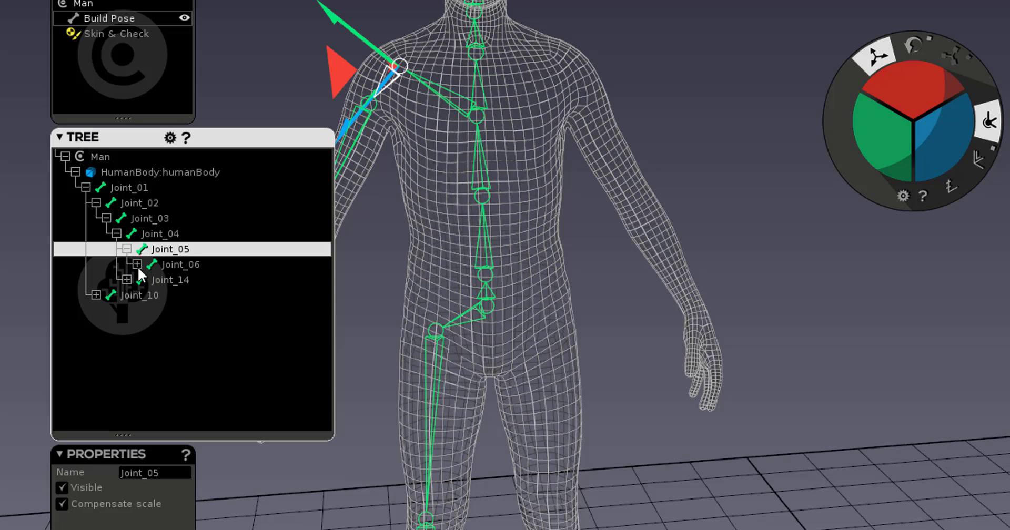
click(136, 264)
click(175, 279)
click(174, 266)
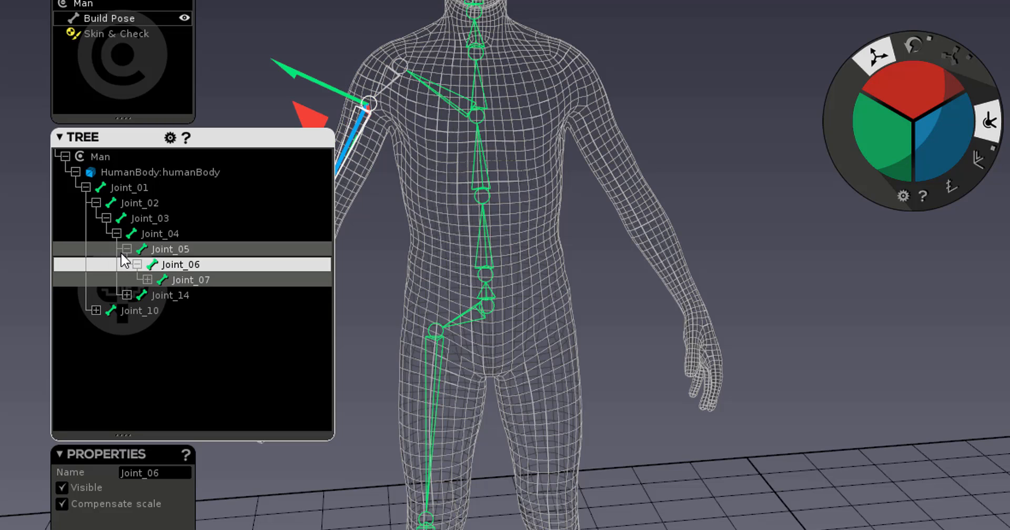
Collapse the Joint_05 branch and select its whole hierarchy in one go.
click(127, 248)
right_click(172, 251)
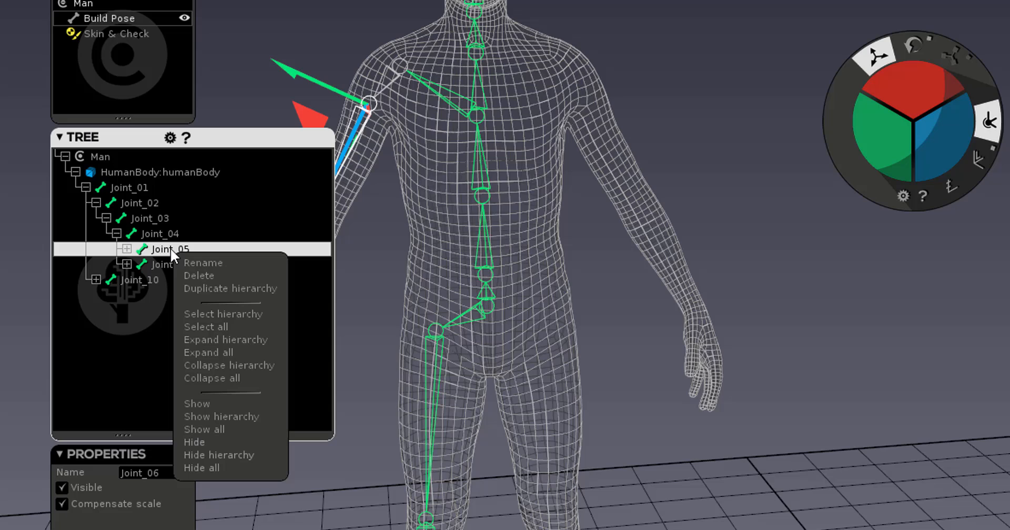
click(210, 314)
mouse_move(147, 257)
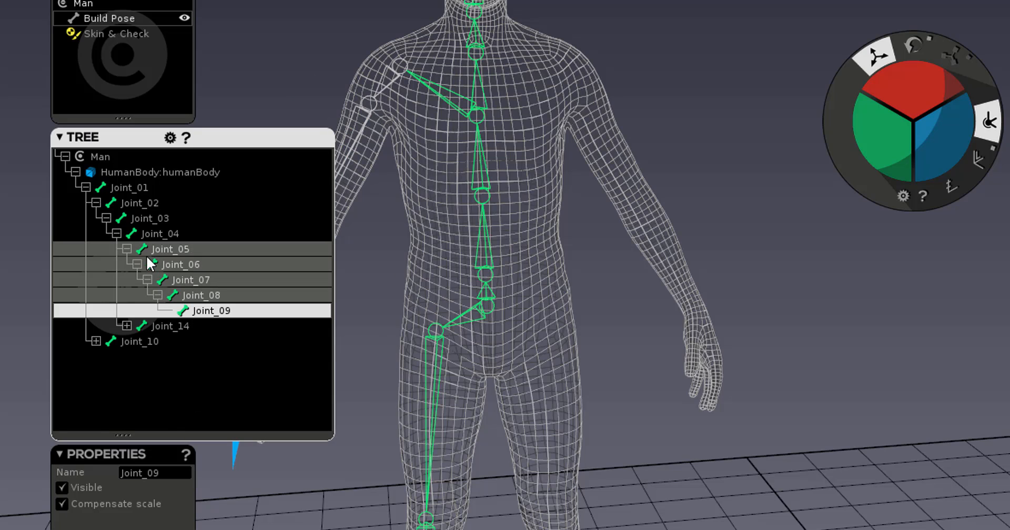
Collapse the Joint_05 branch again and duplicate the complete arm hierarchy from it.
click(127, 248)
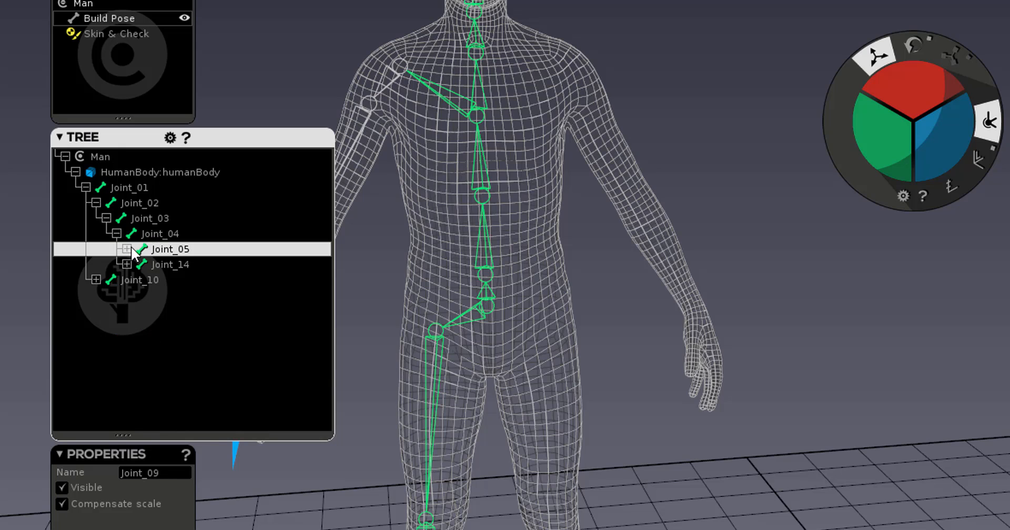
right_click(161, 252)
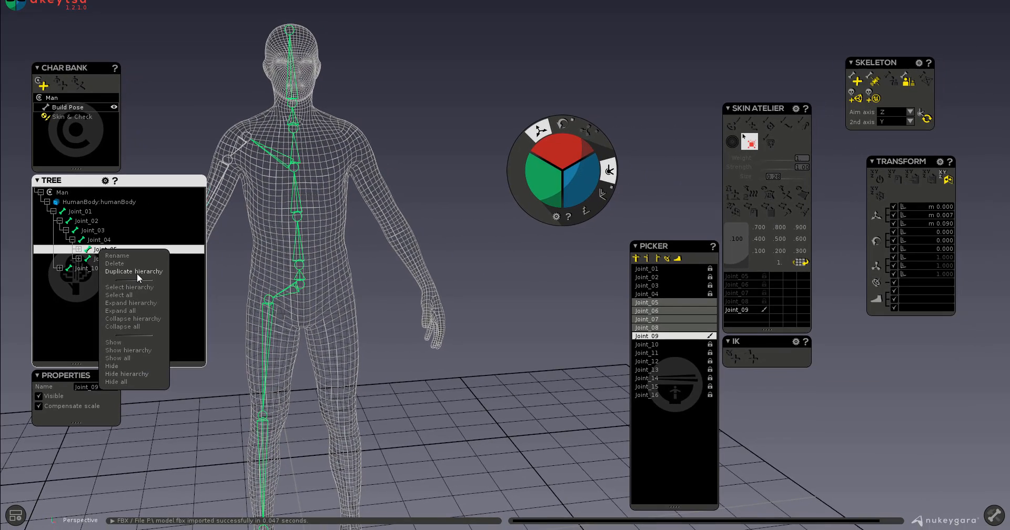
click(141, 273)
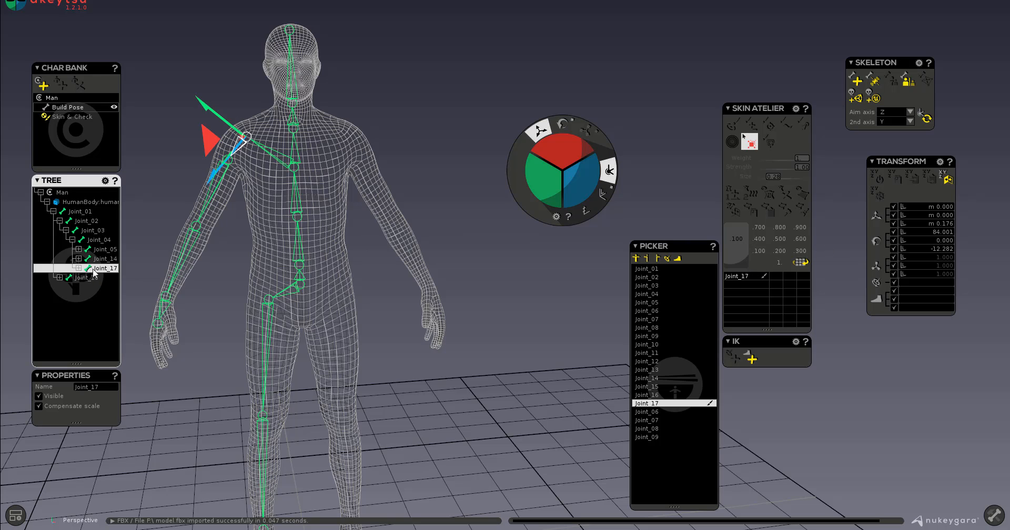
Select the whole hierarchy of the duplicated arm, Joint_17, and mirror it to the other side of the body.
click(947, 182)
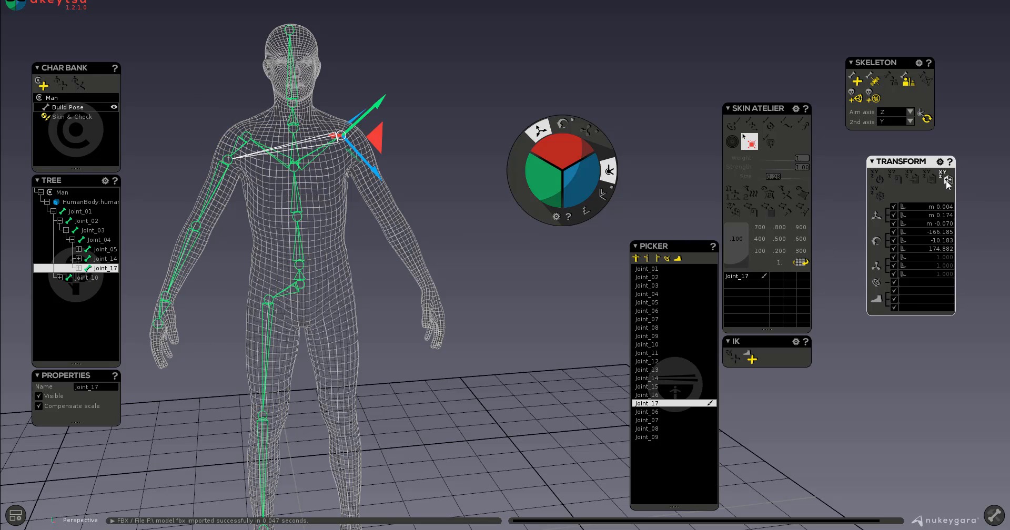
right_click(102, 268)
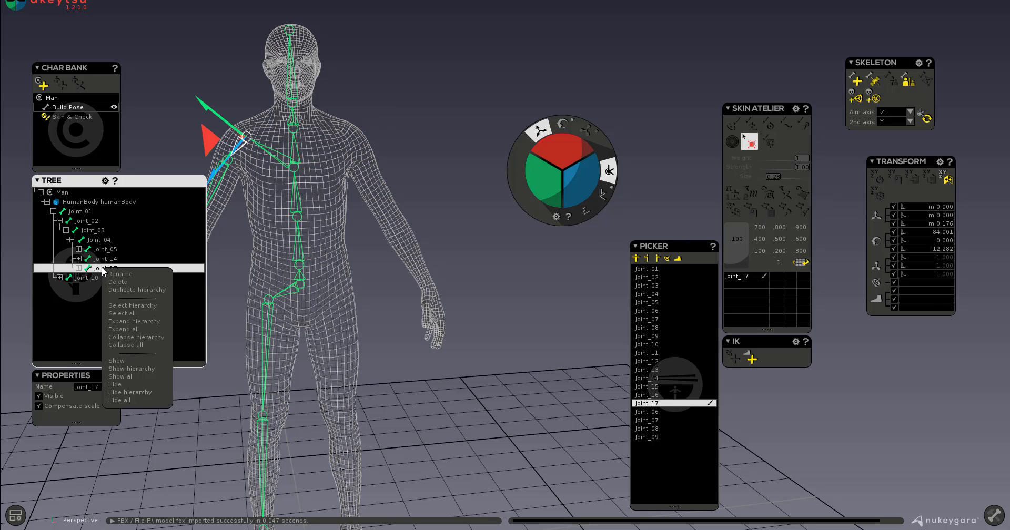
click(122, 314)
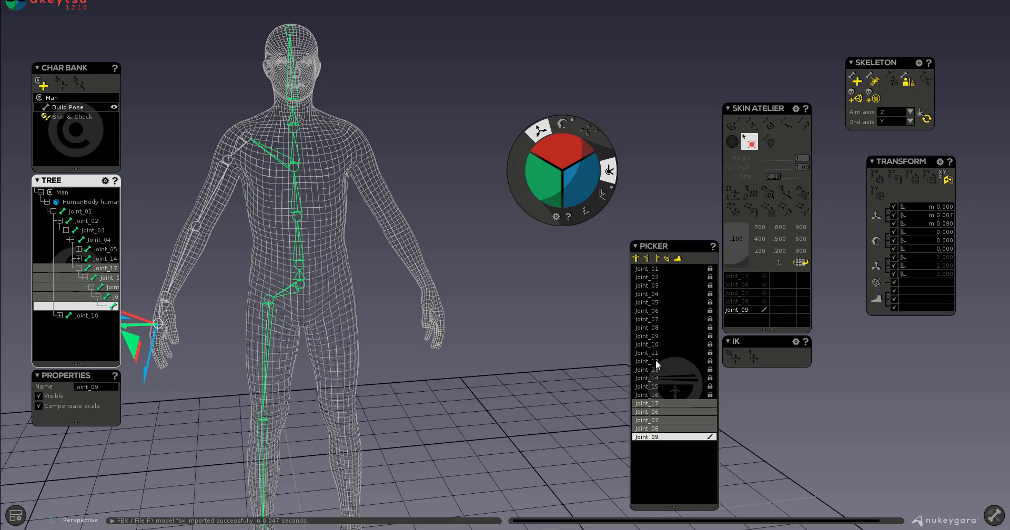
click(947, 180)
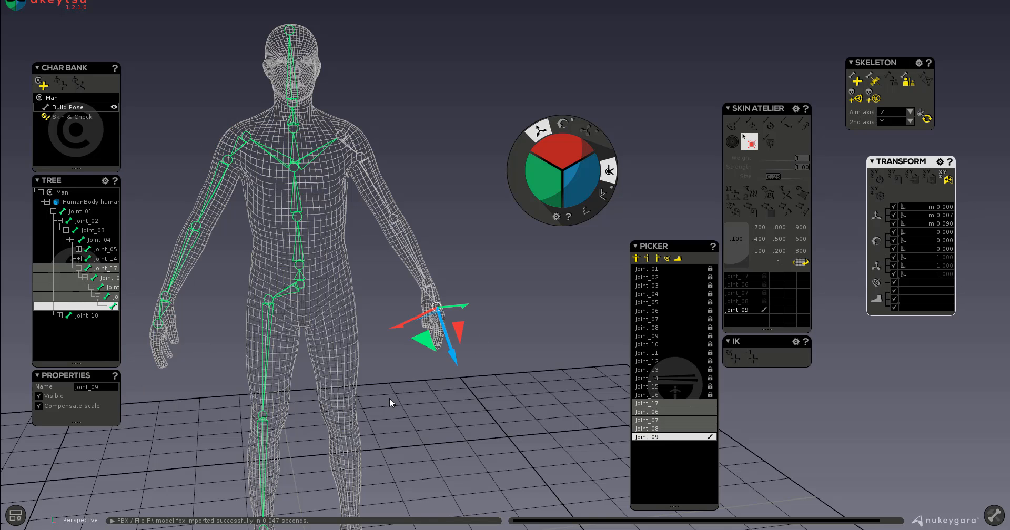
Select the whole leg hierarchy starting at Joint_10 and duplicate it.
middle_drag(451, 331, 465, 177)
click(284, 152)
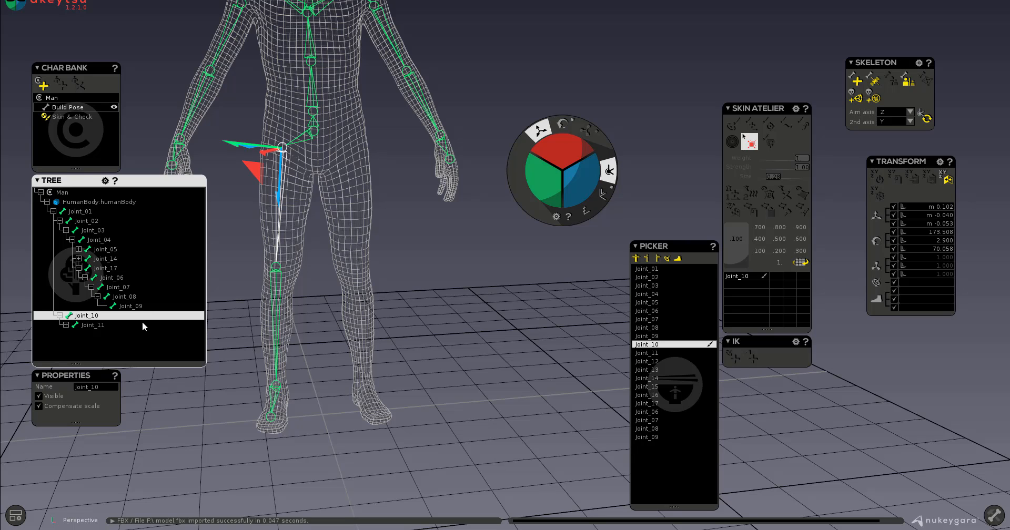
right_click(74, 317)
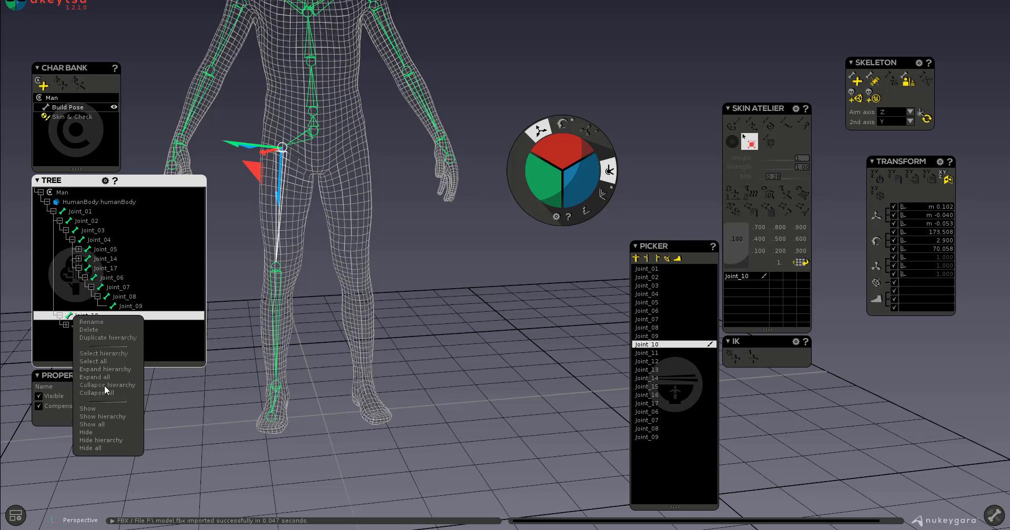
click(110, 354)
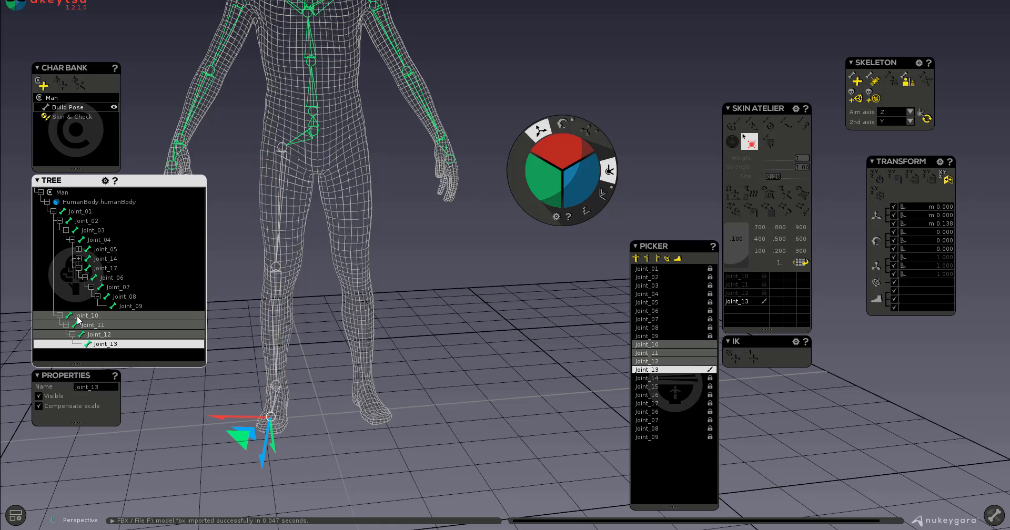
right_click(80, 316)
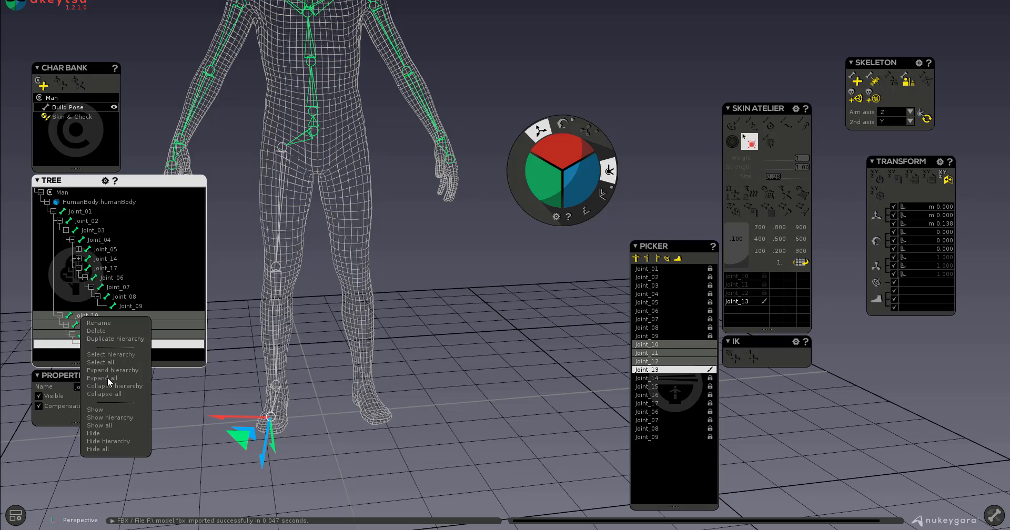
click(114, 339)
Select the whole hierarchy of the duplicated leg, Joint_18, and mirror it to the other side of the body.
right_click(89, 354)
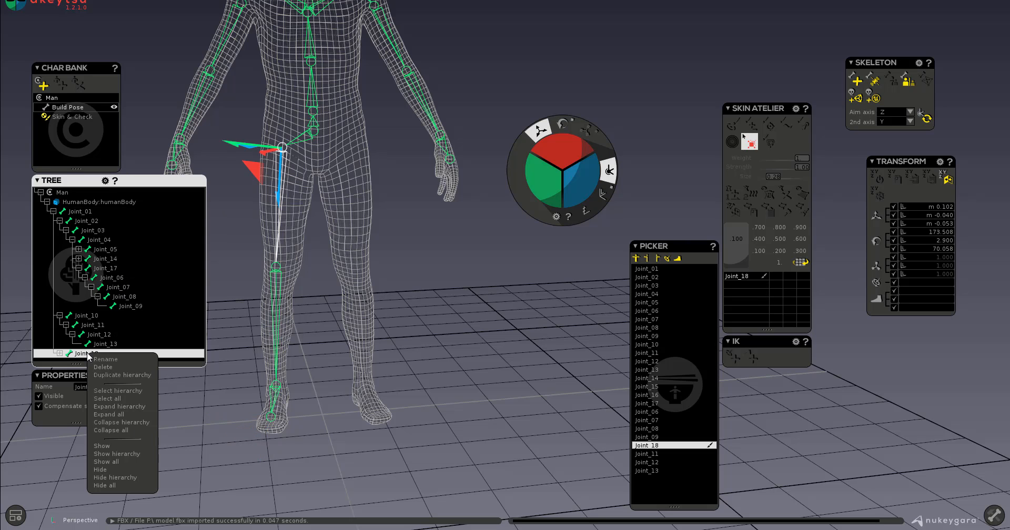
click(120, 392)
click(948, 180)
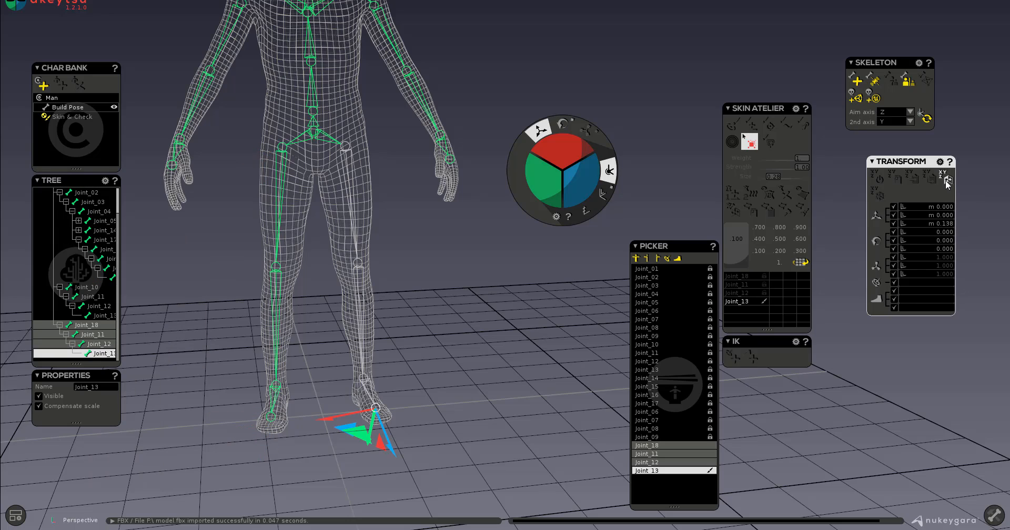
Examine the skeleton inside the body mesh from the front and at an angle.
alt+drag(487, 378, 406, 360)
alt+middle_drag(406, 359, 413, 439)
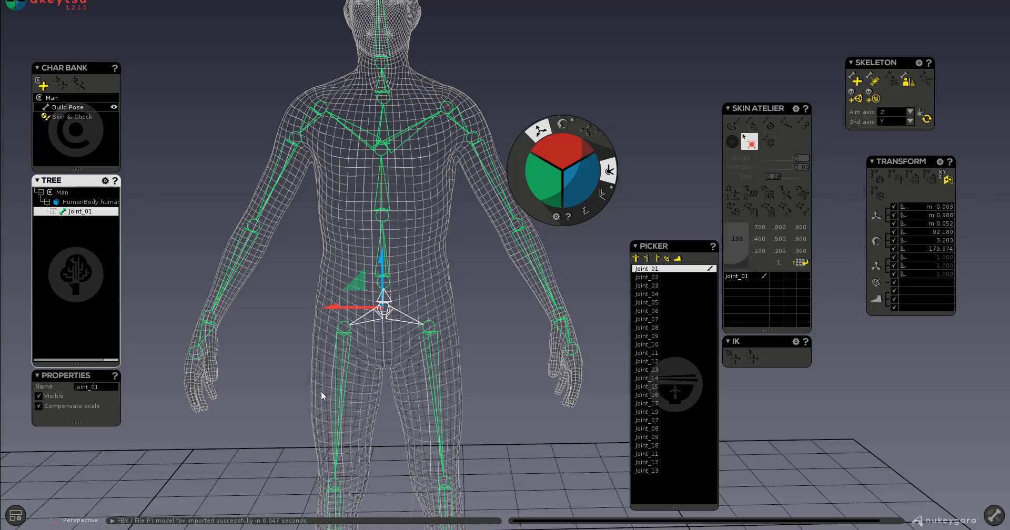
scroll(403, 196, down, 3)
alt+middle_drag(446, 290, 433, 243)
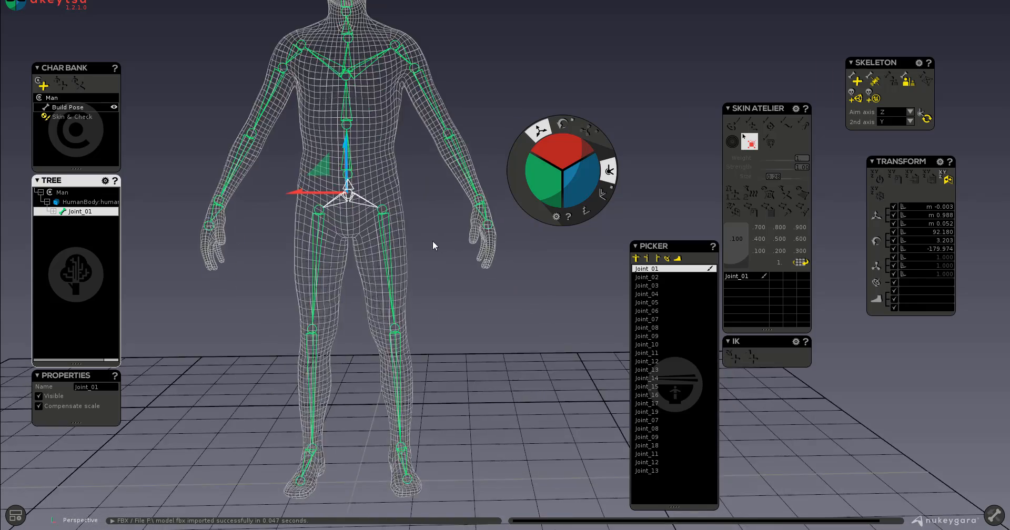
alt+drag(433, 244, 391, 356)
alt+right_drag(392, 355, 284, 351)
mouse_move(71, 211)
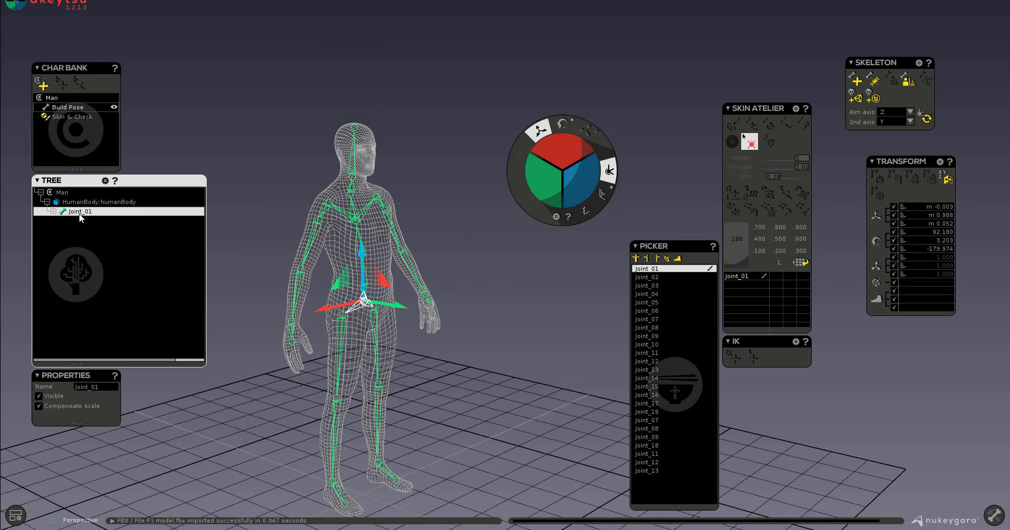
right_click(80, 213)
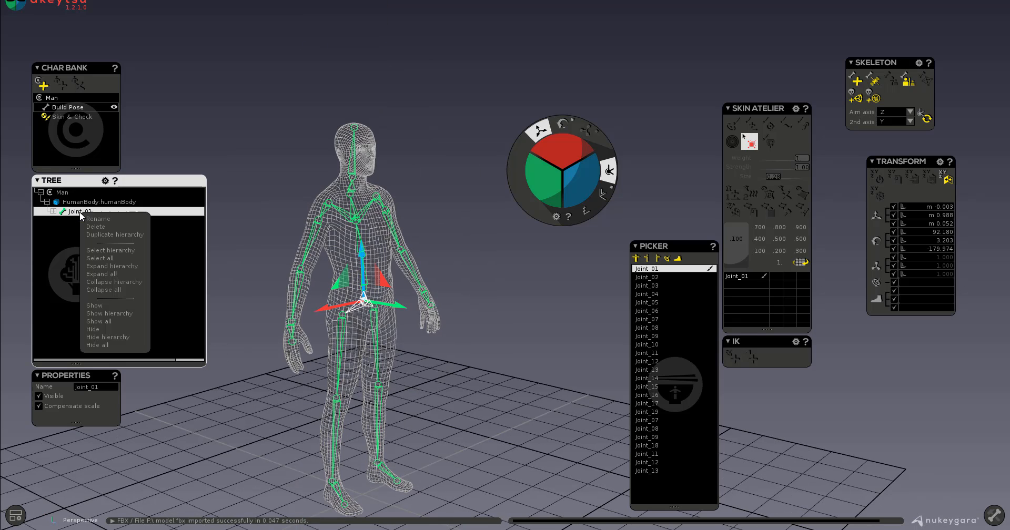
right_click(71, 212)
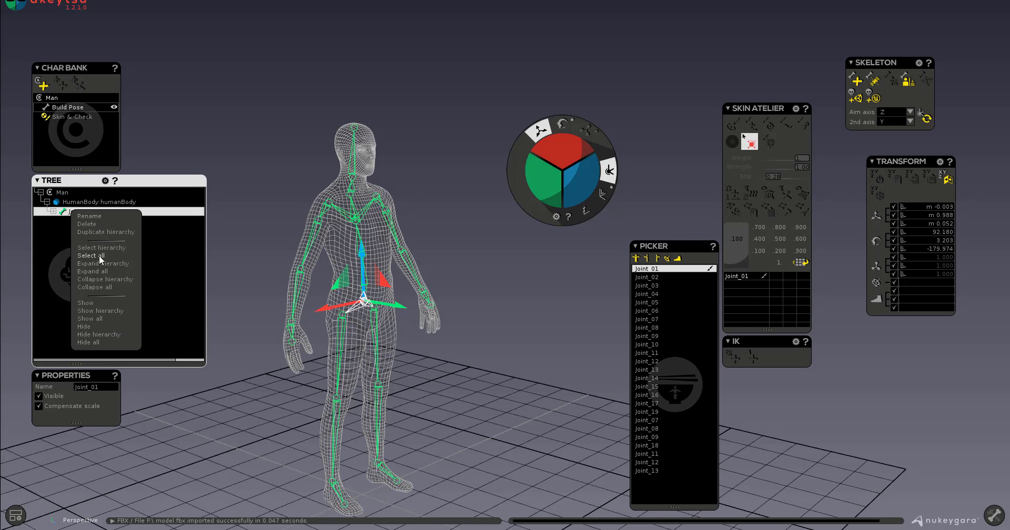
click(99, 256)
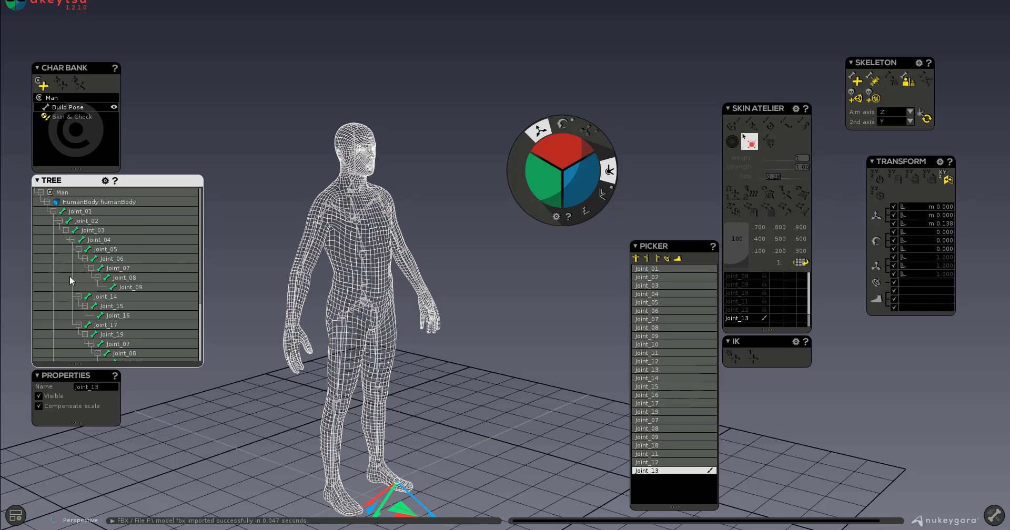
click(53, 211)
right_click(74, 211)
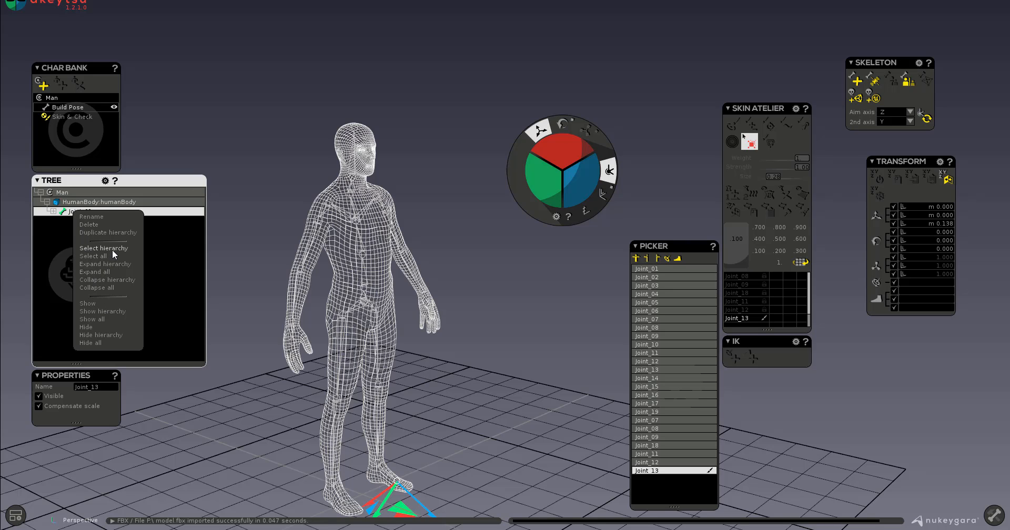
click(112, 249)
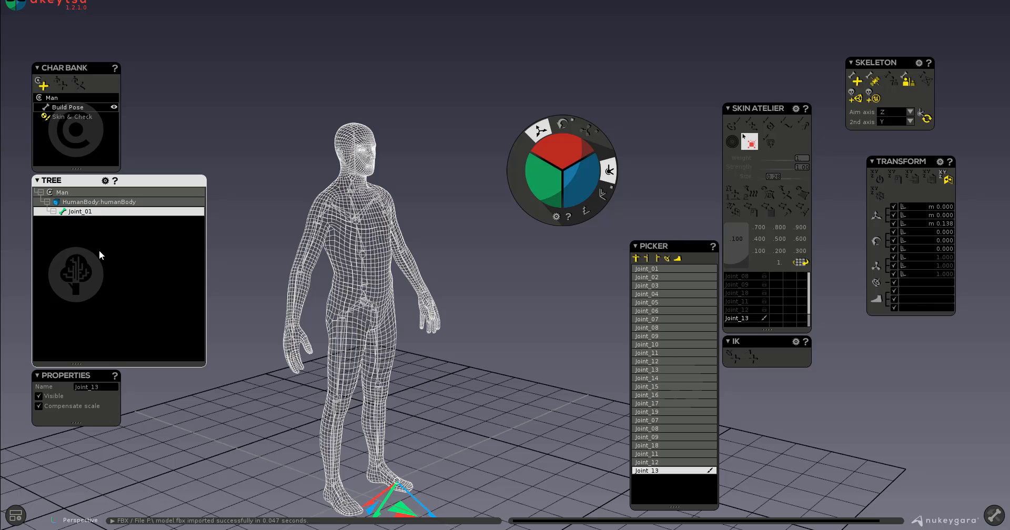
click(97, 202)
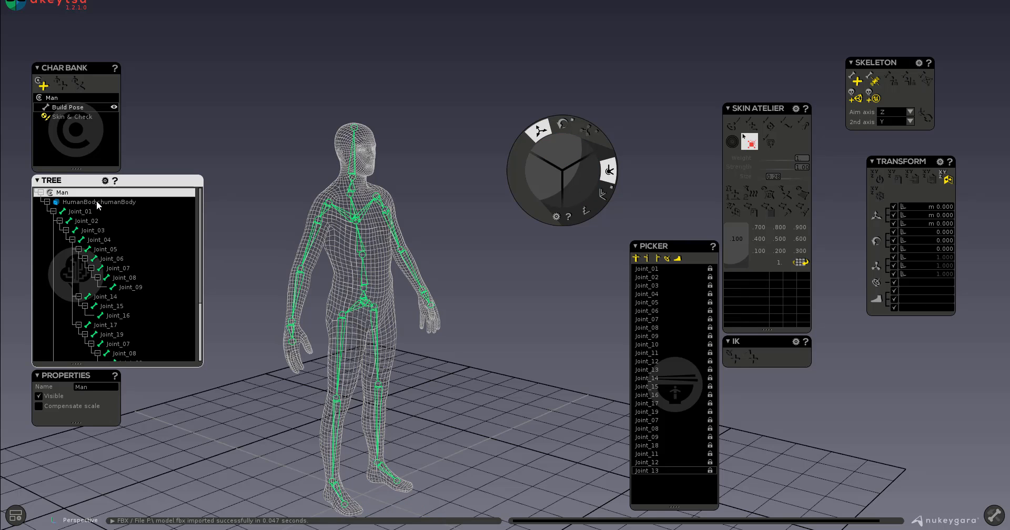
Select the complete skeleton hierarchy from Joint_01 and add the HumanBody mesh to the selection.
click(53, 211)
click(69, 211)
right_click(72, 212)
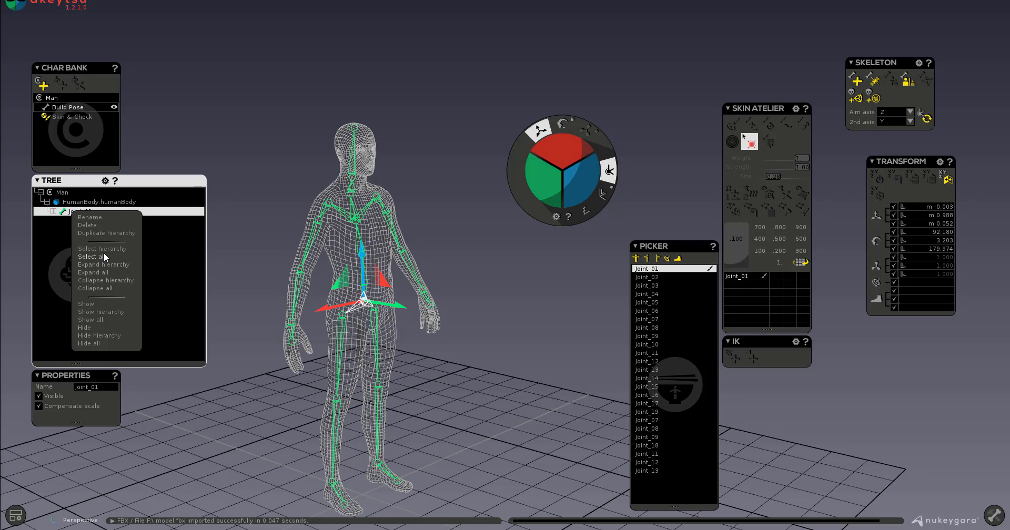
click(105, 248)
scroll(66, 264, up, 1)
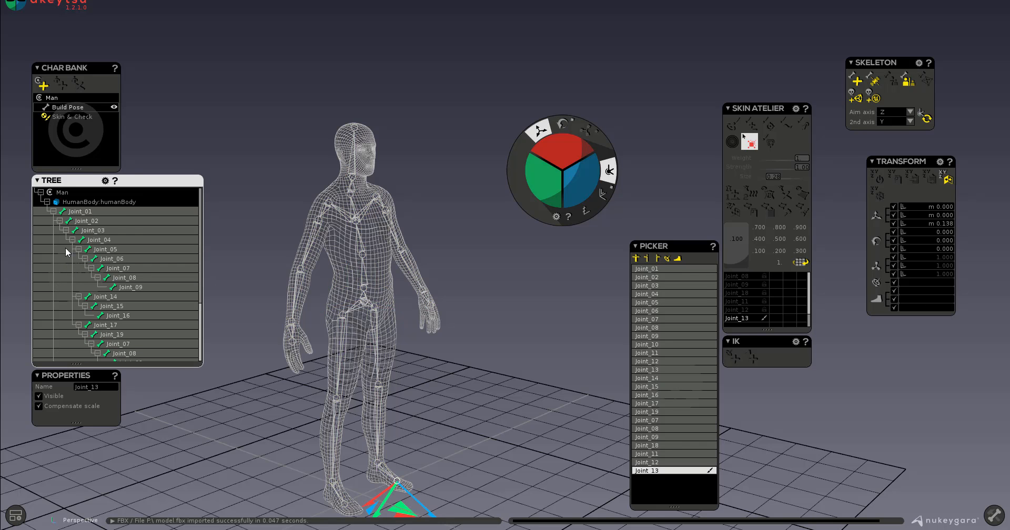
click(82, 201)
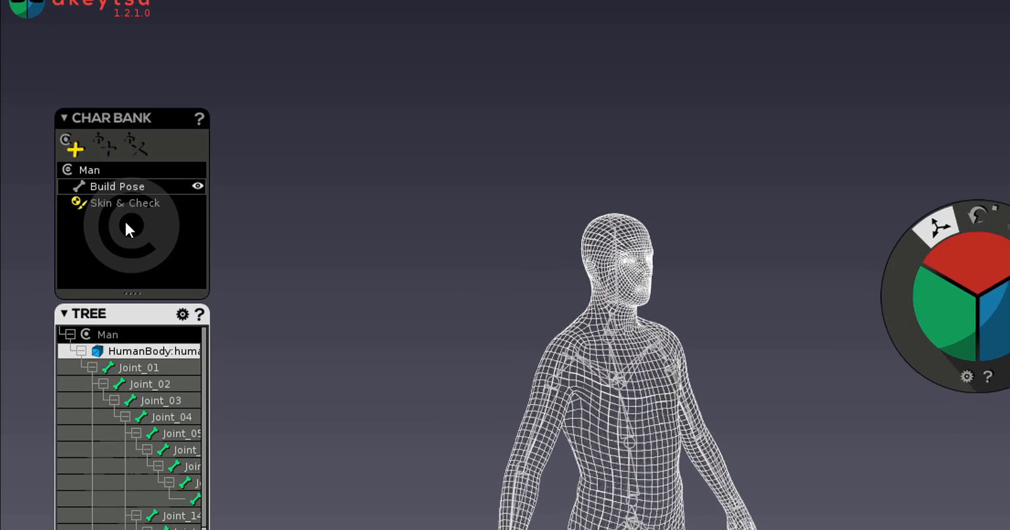
Switch the Man character to Skin & Check and bind the HumanBody mesh to the selected joints.
click(122, 203)
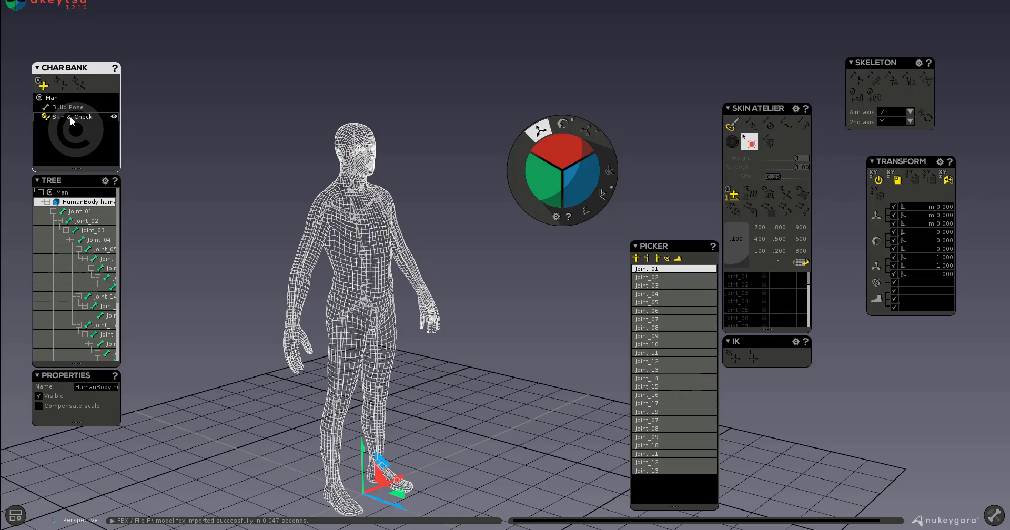
alt+drag(393, 291, 349, 266)
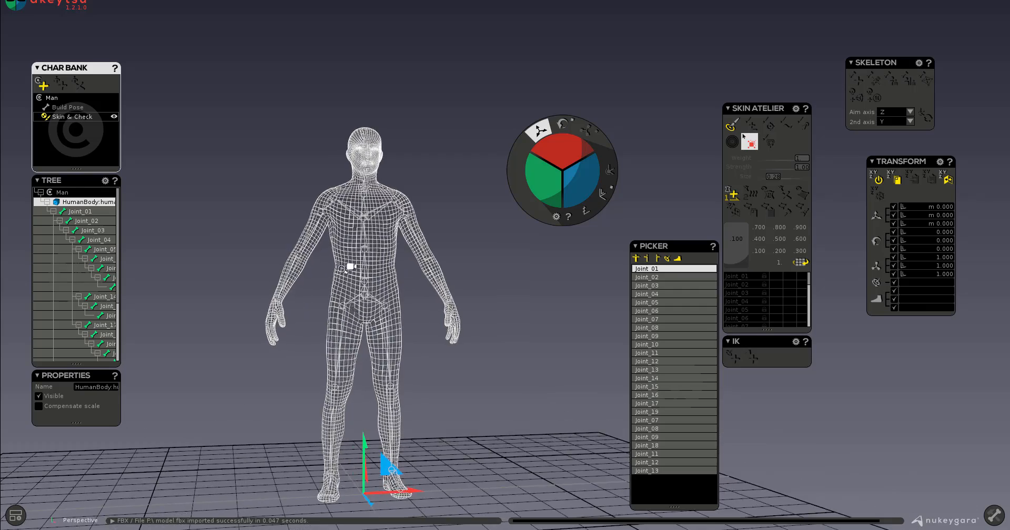
alt+right_drag(349, 266, 276, 242)
alt+middle_drag(413, 187, 345, 247)
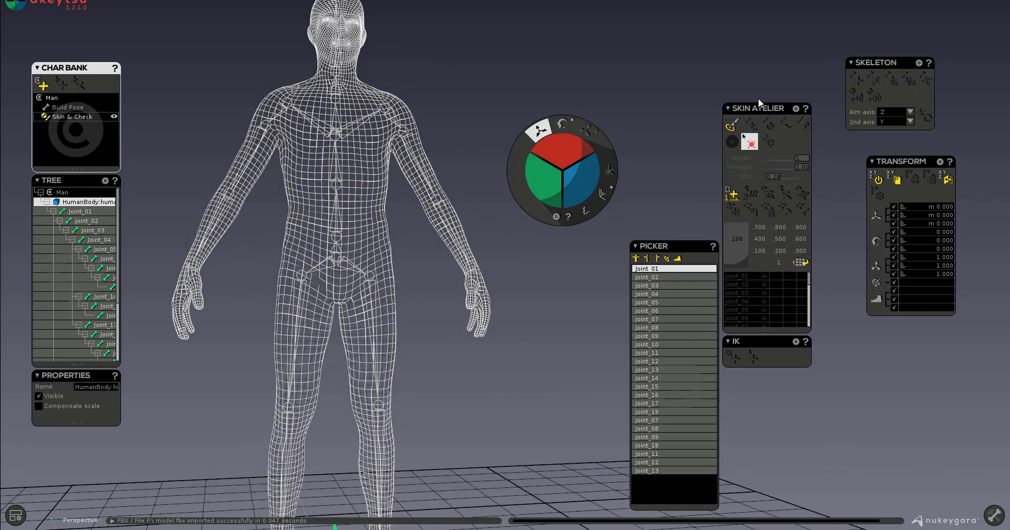
drag(759, 108, 689, 62)
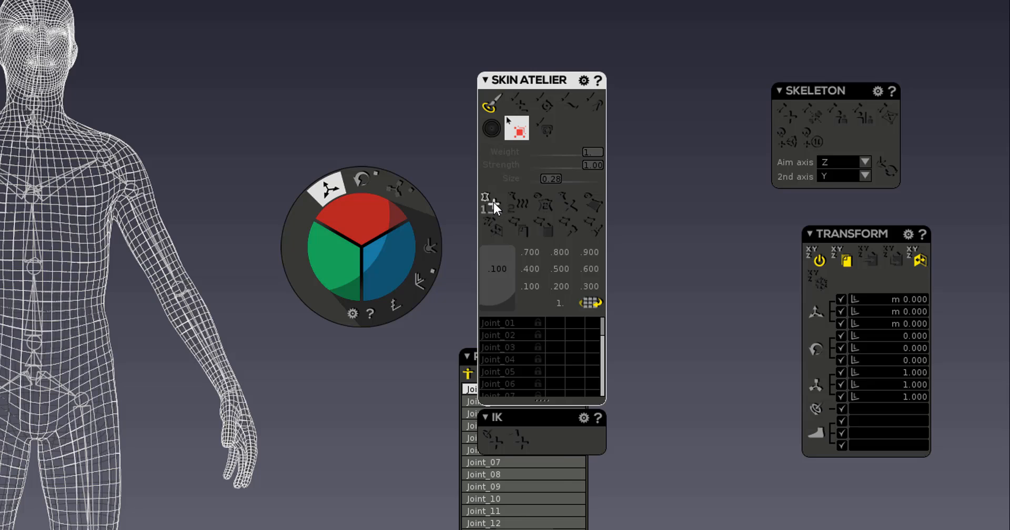
click(493, 203)
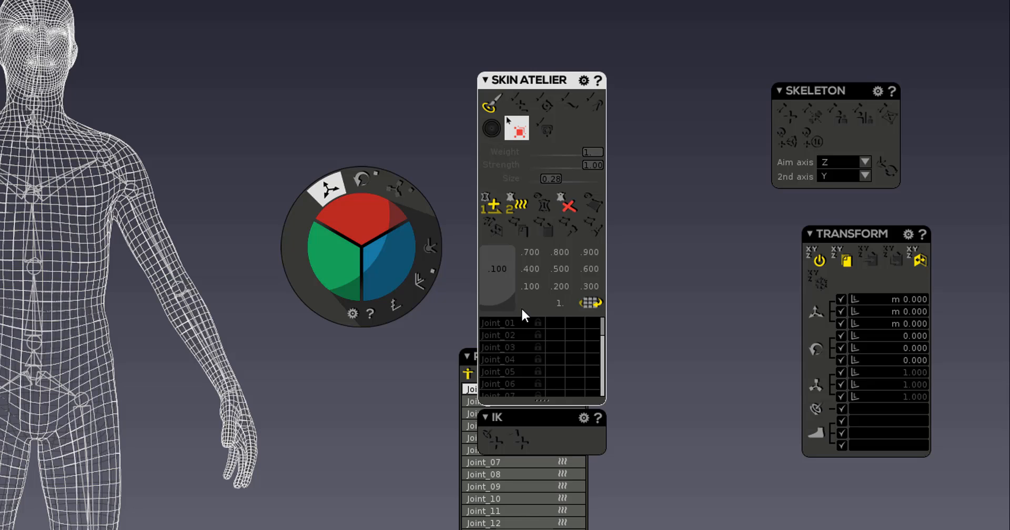
Turn on Duo Skin Mode for the newly bound body mesh.
click(520, 208)
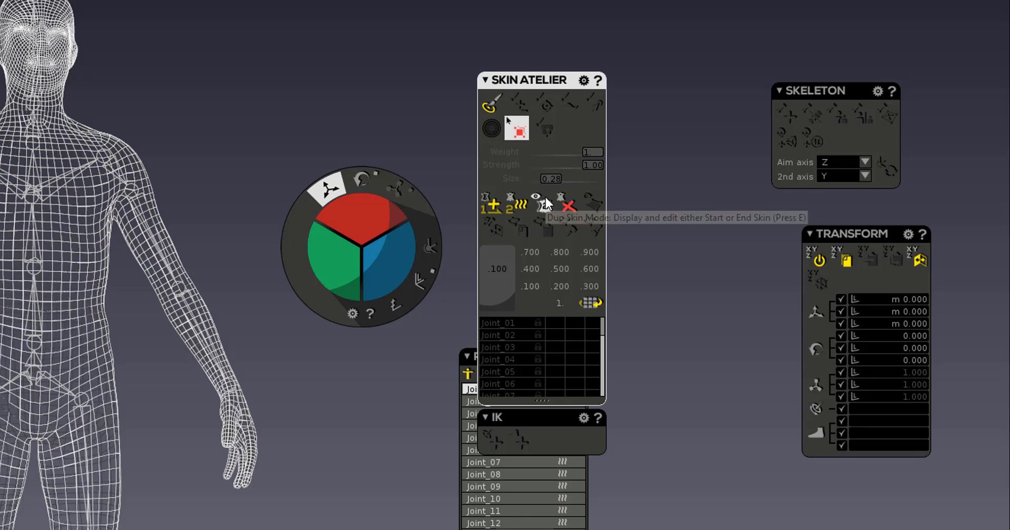
click(546, 199)
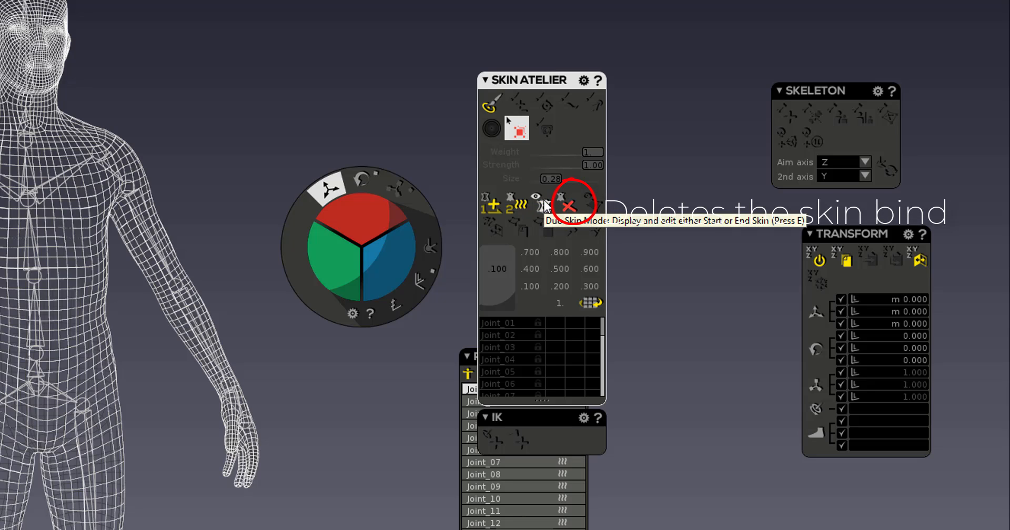
click(547, 206)
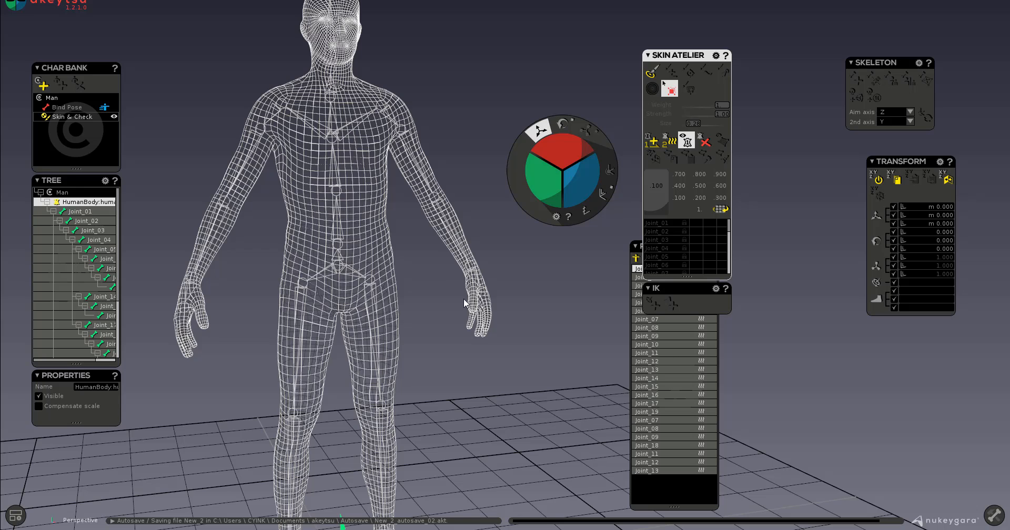
Select the spine joints Joint_03 and Joint_02 in turn, and switch the viewport from wireframe to shaded display.
click(378, 169)
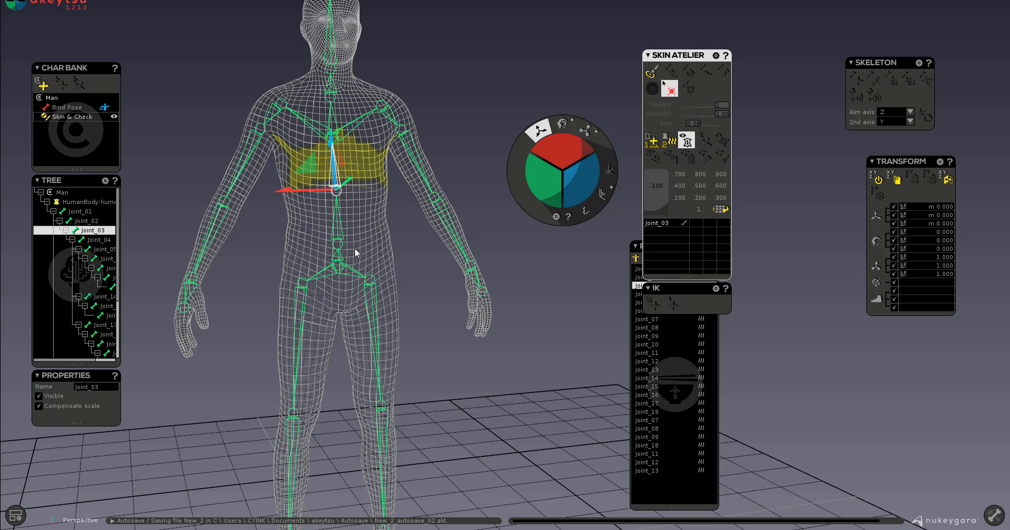
click(338, 243)
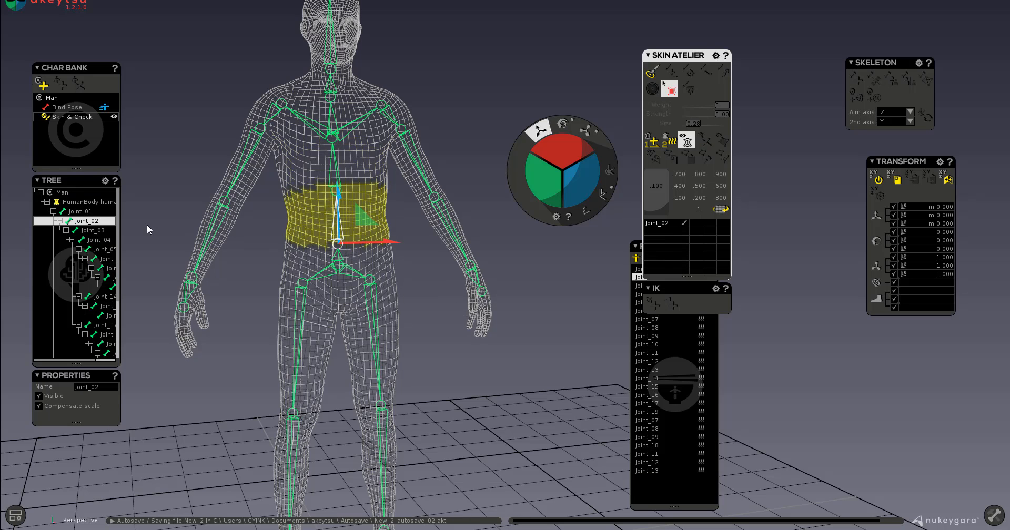
click(21, 515)
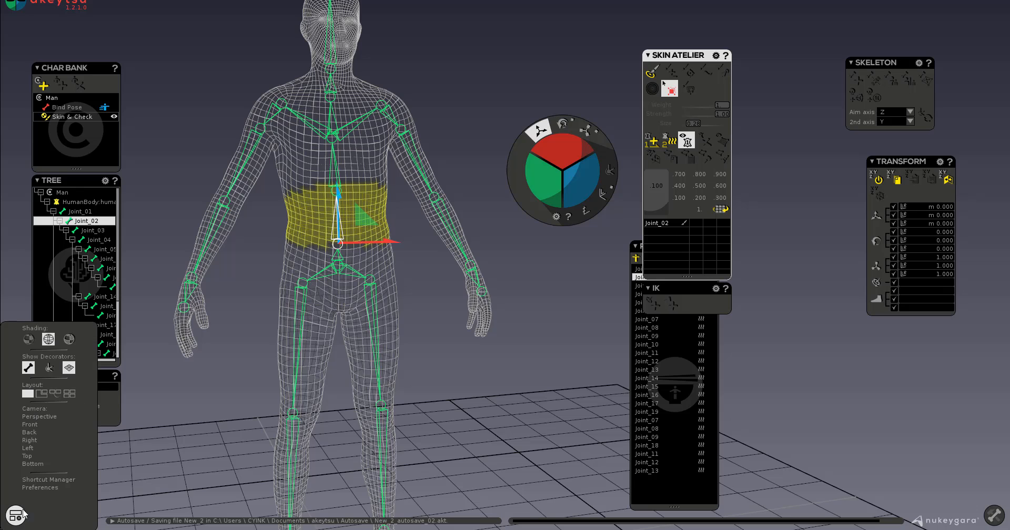
click(29, 340)
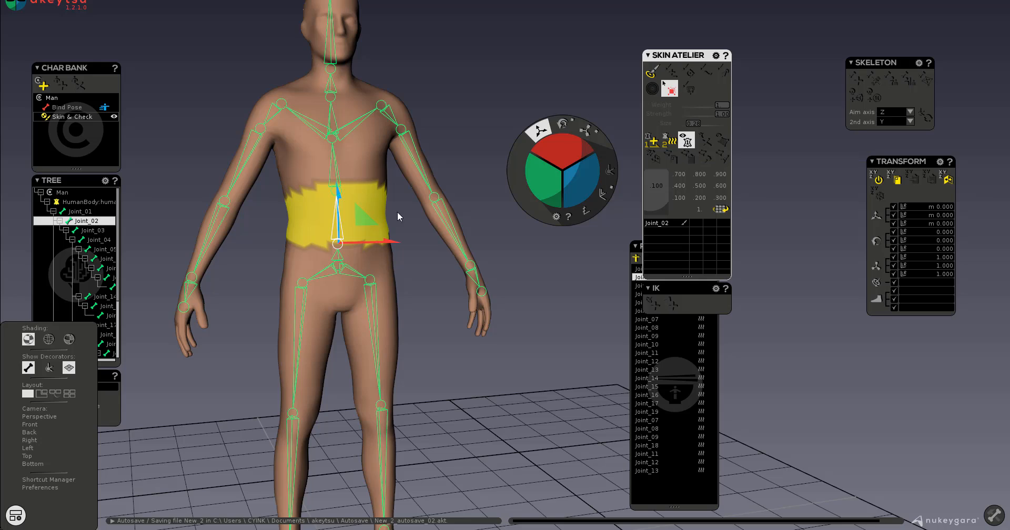
Check the skin influence areas of Joint_04, the hips and the joints of both legs one after another.
mouse_move(292, 331)
alt+mouse_down()
mouse_move(507, 323)
mouse_move(298, 330)
alt+mouse_up()
click(295, 145)
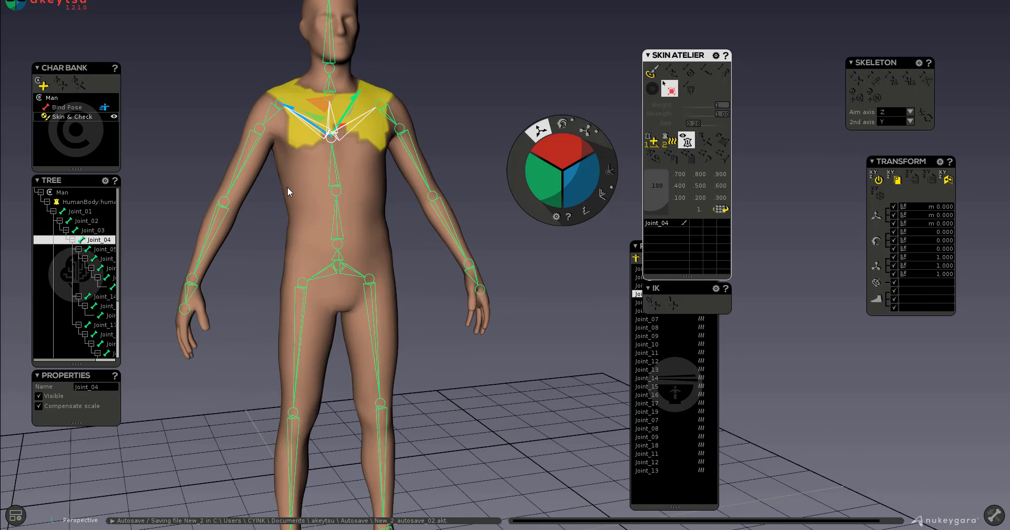
click(298, 252)
click(319, 318)
alt+middle_drag(318, 319, 315, 271)
click(291, 284)
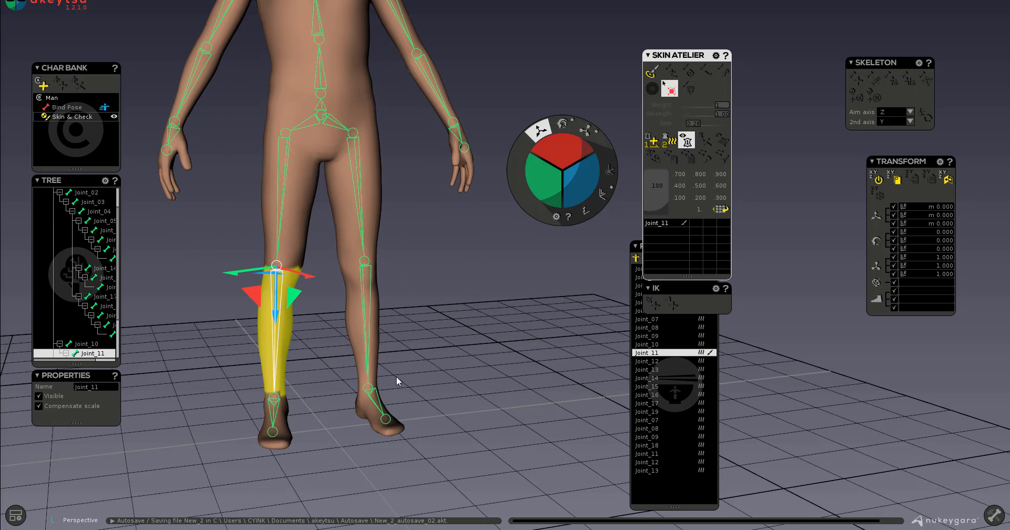
click(374, 332)
click(375, 207)
Activate rotation on the thigh joint Joint_18 and test how the leg deforms around the red axis.
alt+middle_drag(421, 246, 412, 350)
alt+drag(412, 349, 501, 188)
click(560, 125)
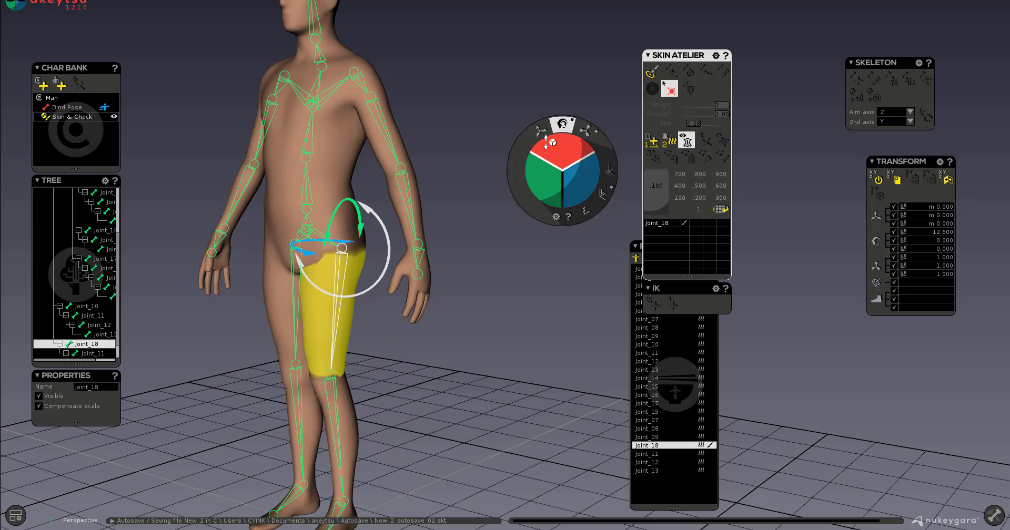
Select the head joint, Joint_15, and check its influence area on the mesh.
alt+drag(531, 369, 363, 210)
alt+middle_drag(363, 211, 405, 273)
alt+drag(405, 272, 383, 217)
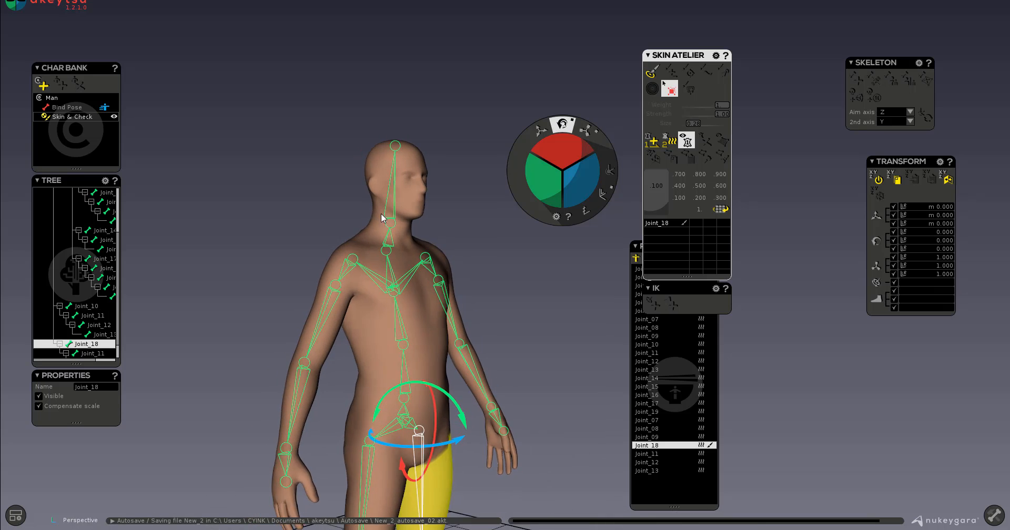
alt+right_drag(383, 216, 486, 278)
alt+middle_drag(440, 275, 417, 397)
click(366, 188)
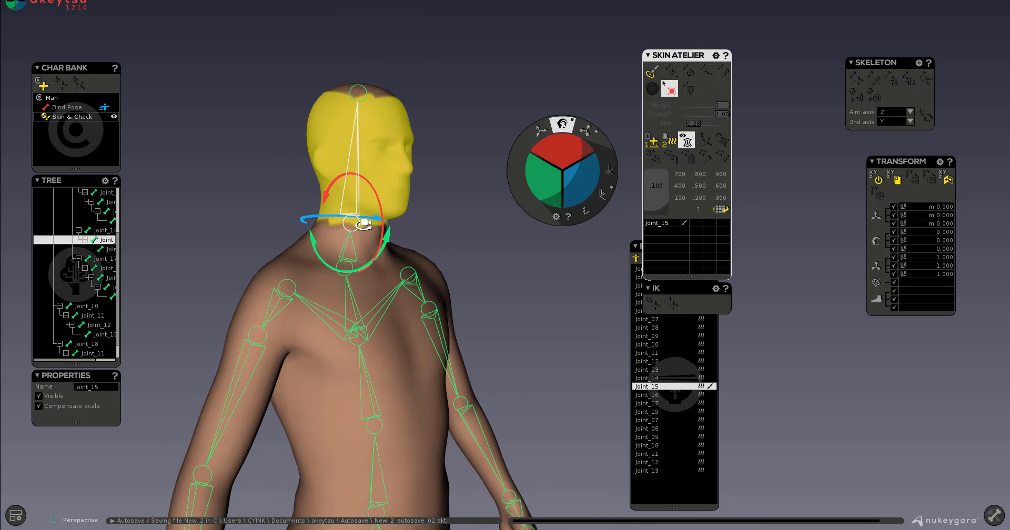
Test the neck deformation by rotating head joint Joint_15 around the blue axis, and undo the rotation.
click(350, 200)
click(352, 211)
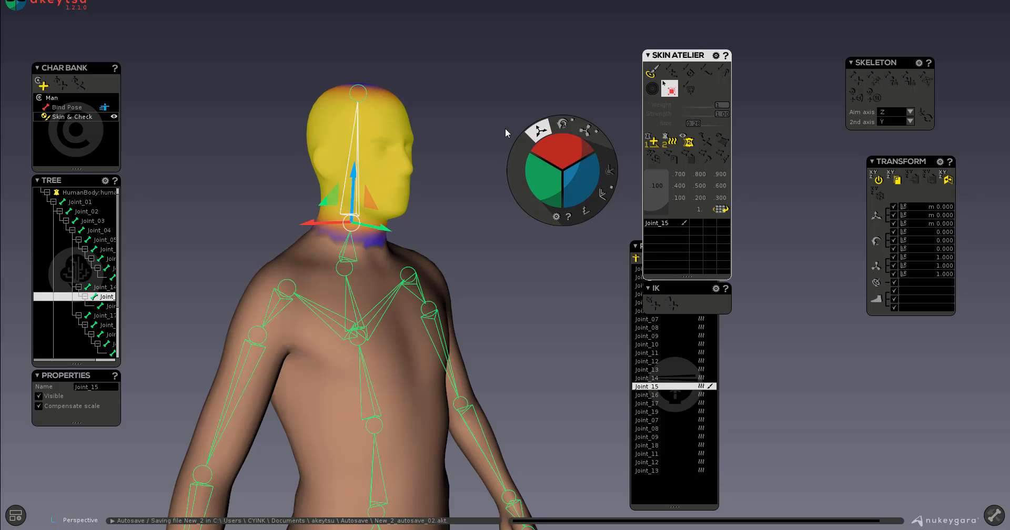
click(563, 125)
drag(352, 219, 410, 222)
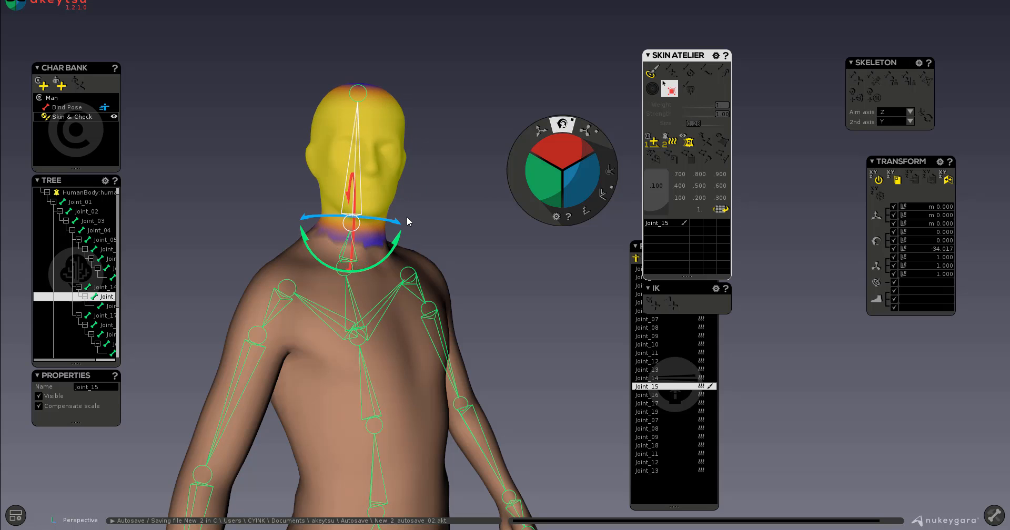
key(ctrl+z)
Select upper-arm joint Joint_06 and examine its skin influence from the front and the back of the body.
scroll(465, 334, down, 4)
middle_drag(465, 334, 342, 322)
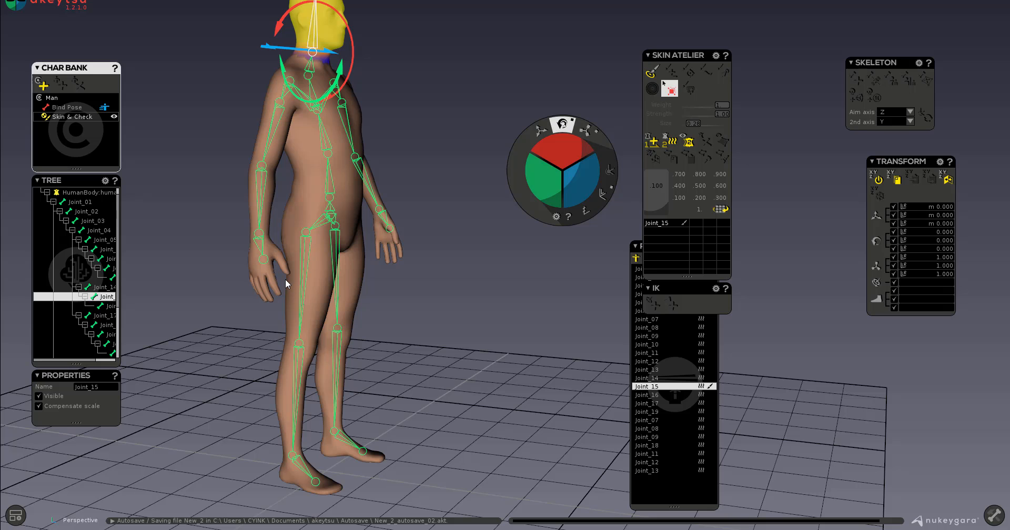
alt+drag(340, 325, 225, 318)
alt+middle_drag(289, 281, 331, 381)
scroll(321, 306, up, 3)
alt+middle_drag(322, 301, 443, 282)
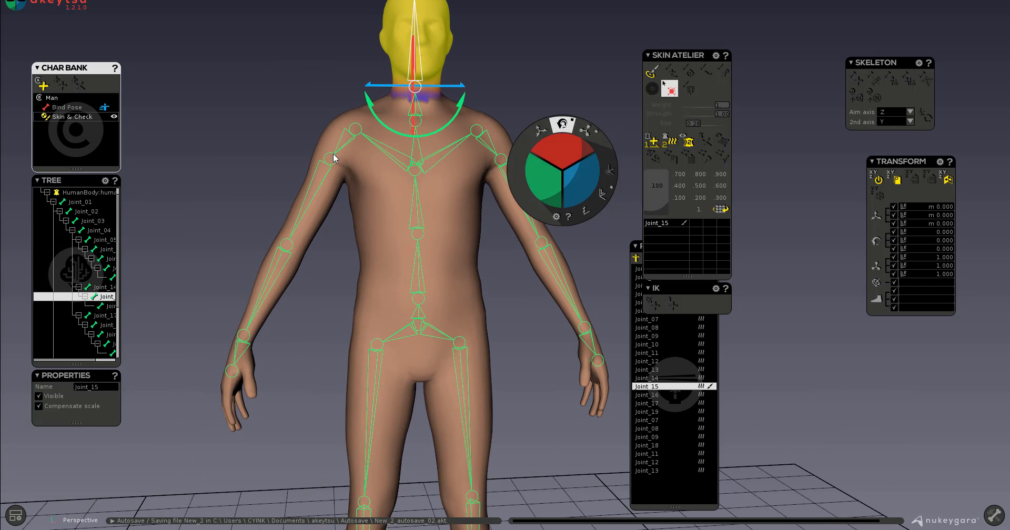
click(331, 158)
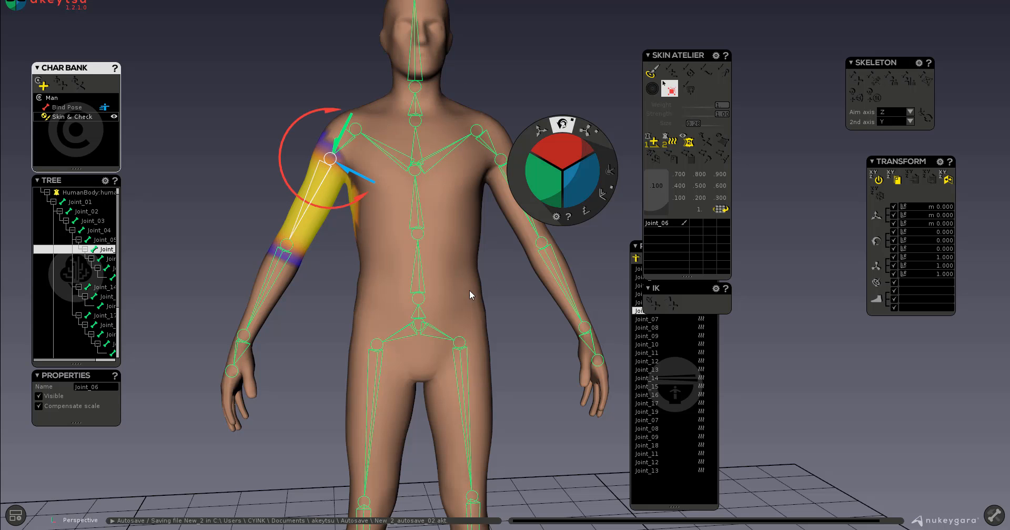
alt+drag(470, 294, 342, 253)
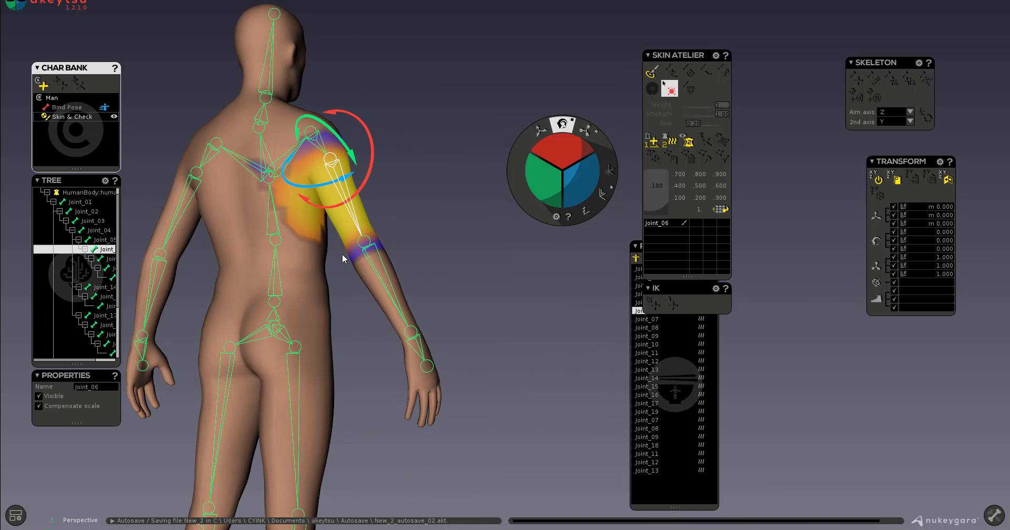
alt+drag(265, 262, 413, 291)
Select spine joint Joint_03 and paint additional skin influence across the chest with the add brush.
click(415, 341)
click(652, 71)
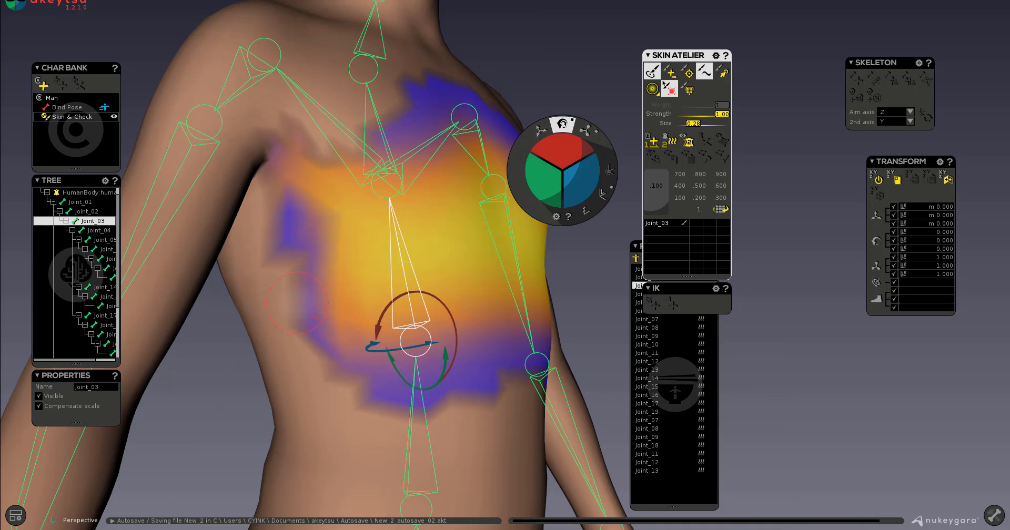
click(670, 71)
mouse_move(347, 221)
mouse_down()
mouse_move(282, 352)
mouse_move(300, 346)
mouse_up()
alt+drag(372, 338, 421, 389)
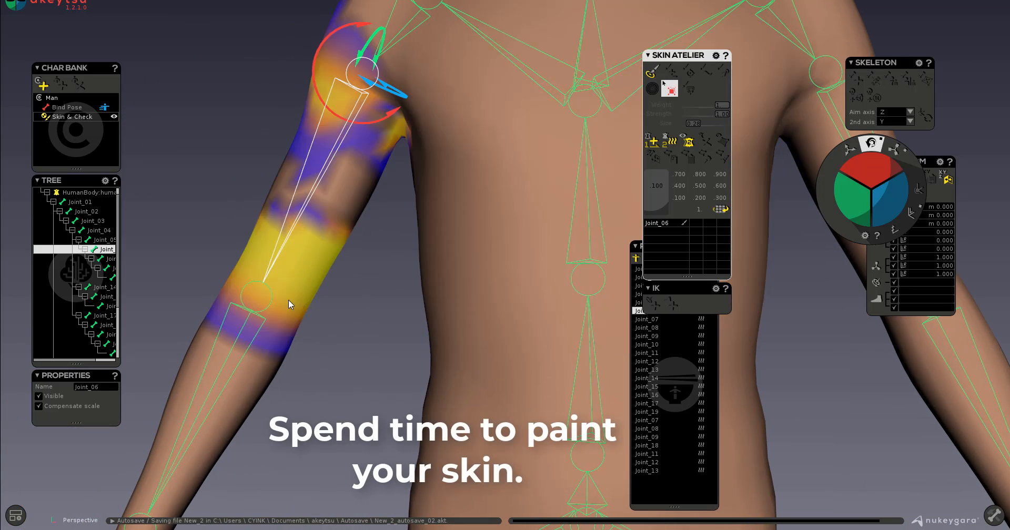
Paint the missing skin influence of Joint_06 over the whole upper arm.
mouse_move(386, 381)
middle_down()
mouse_move(354, 385)
mouse_move(416, 397)
mouse_move(352, 390)
middle_up()
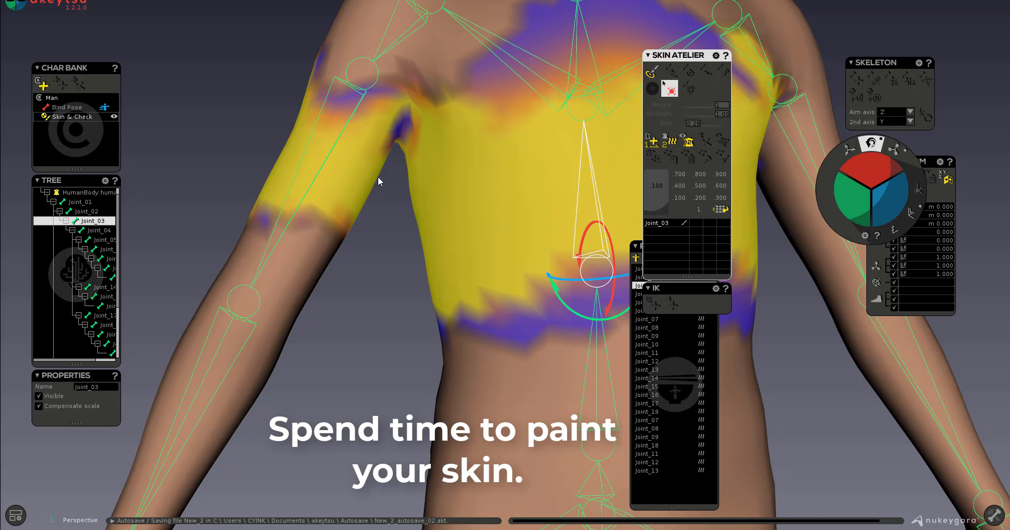
mouse_move(378, 178)
middle_down()
mouse_move(354, 318)
mouse_move(347, 279)
middle_up()
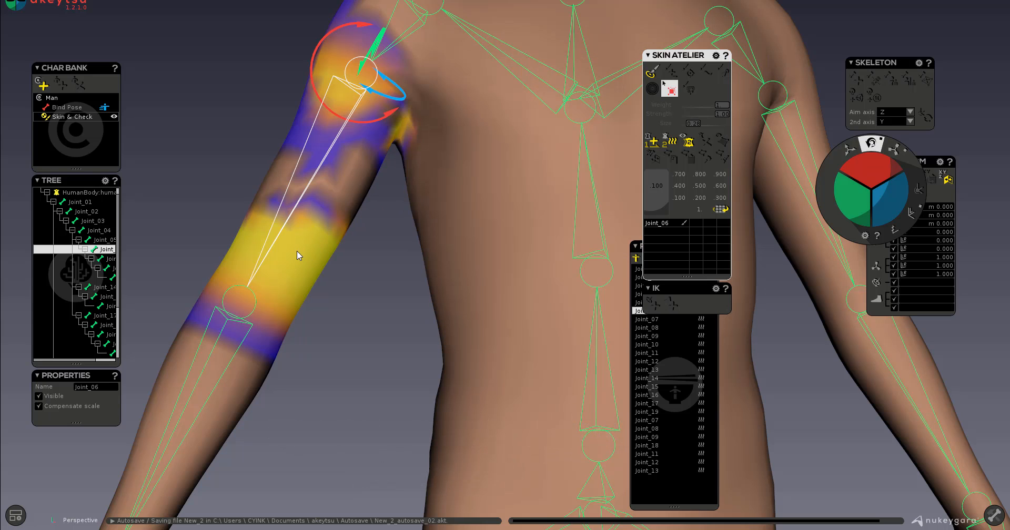
key(b)
mouse_move(314, 219)
mouse_down()
mouse_move(354, 131)
mouse_move(324, 214)
mouse_move(299, 127)
mouse_move(275, 165)
mouse_move(292, 100)
mouse_up()
key(b)
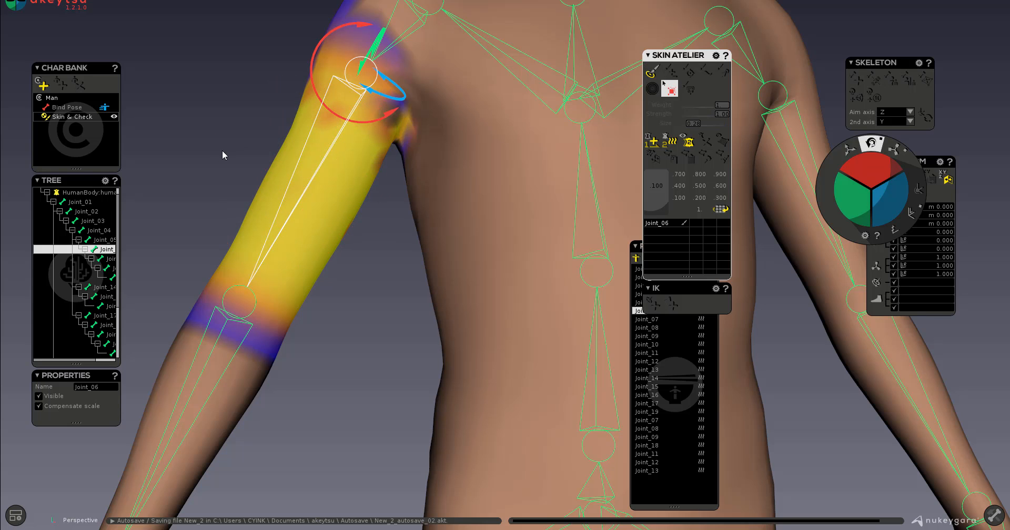
Erase the stray Joint_06 skin influence from the back of the torso.
mouse_move(223, 155)
middle_down()
mouse_move(473, 176)
mouse_move(514, 165)
middle_up()
key(b)
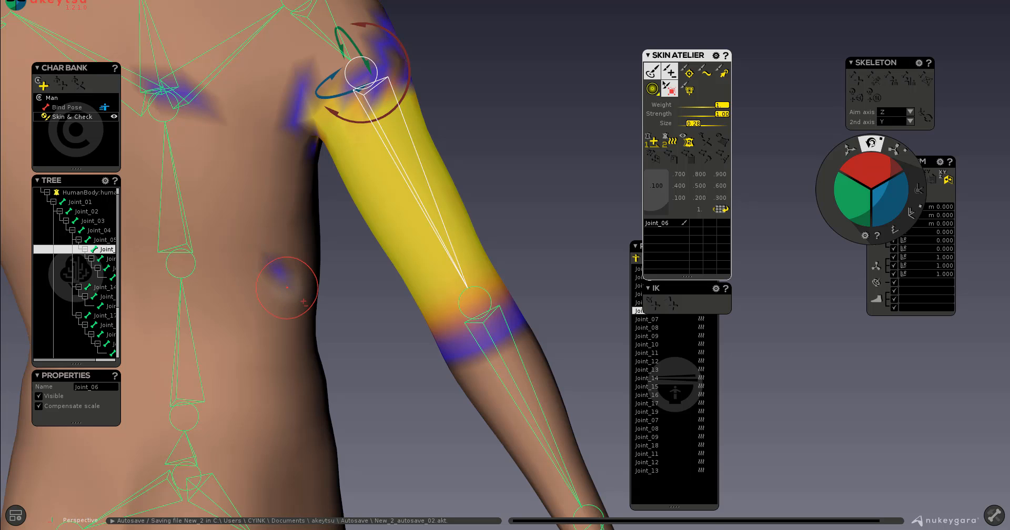
drag(289, 283, 287, 259)
key(ctrl+z)
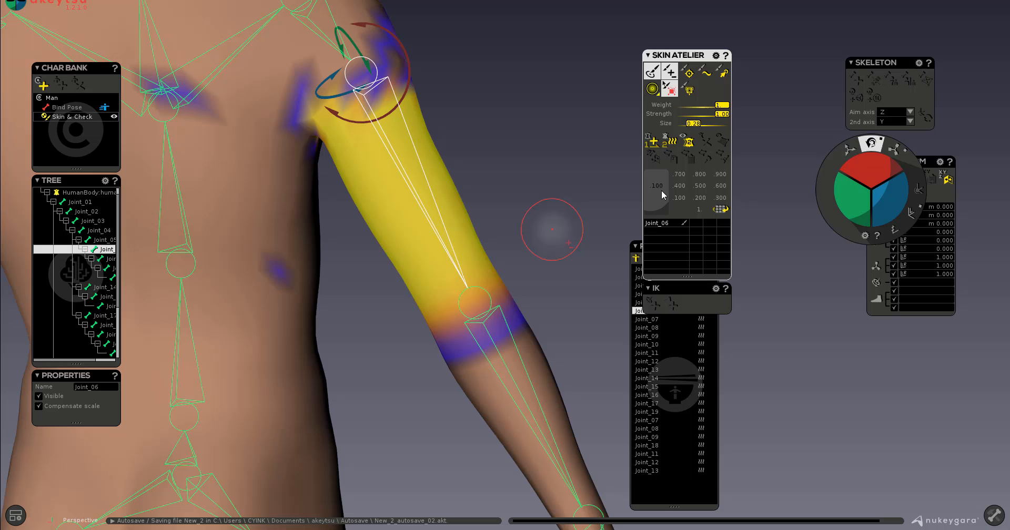
click(670, 73)
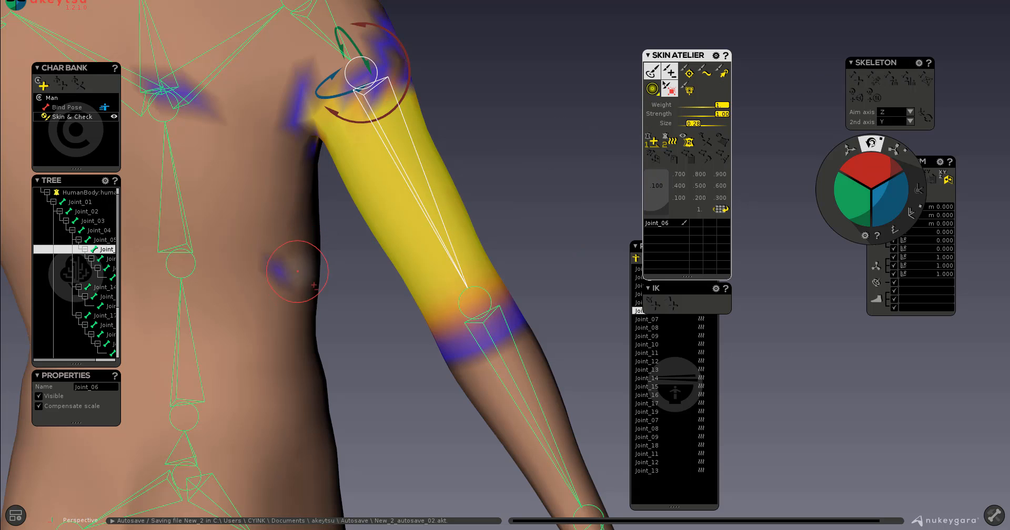
mouse_move(194, 123)
right_down()
mouse_move(179, 51)
mouse_move(147, 60)
mouse_move(262, 74)
mouse_move(271, 115)
mouse_move(318, 92)
right_up()
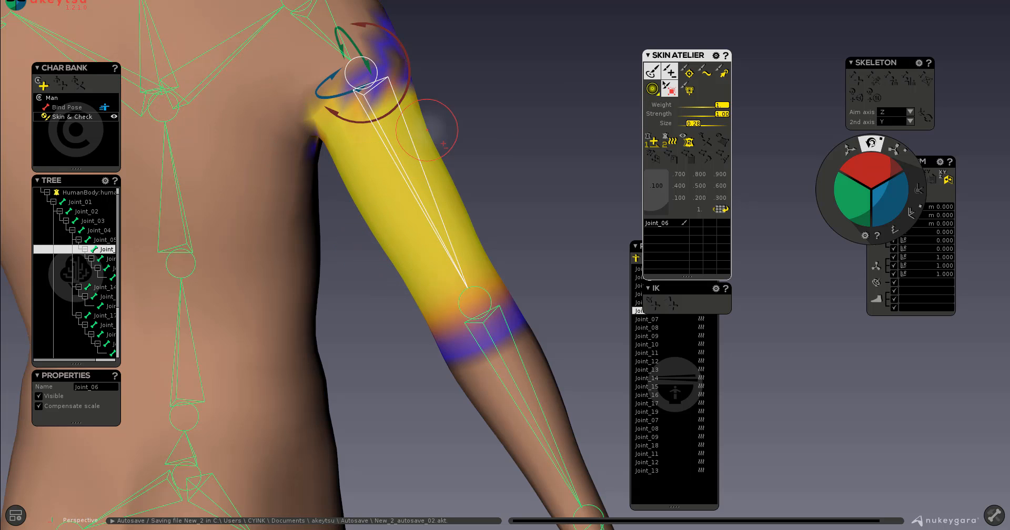
Smooth the Joint_06 skin weights around the back of the shoulder with the smooth brush.
click(706, 74)
drag(388, 101, 380, 91)
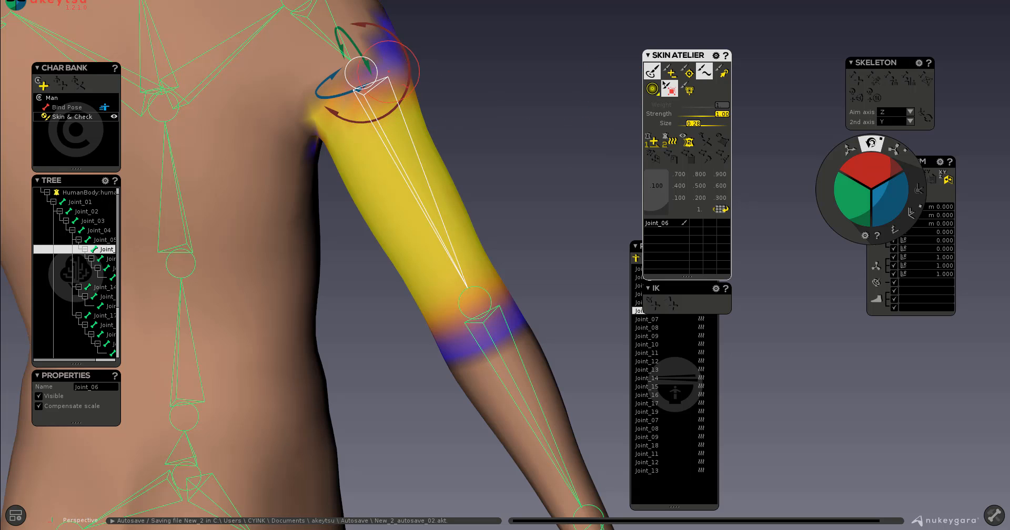
mouse_move(388, 76)
mouse_down()
mouse_move(393, 38)
mouse_move(350, 85)
mouse_up()
click(673, 73)
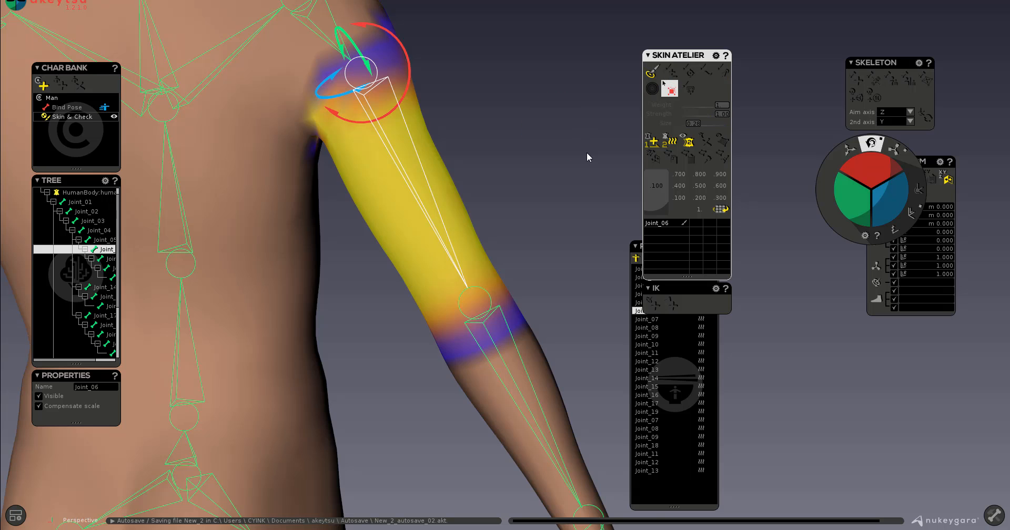
mouse_move(589, 157)
alt+mouse_down()
mouse_move(295, 177)
mouse_move(311, 165)
alt+mouse_up()
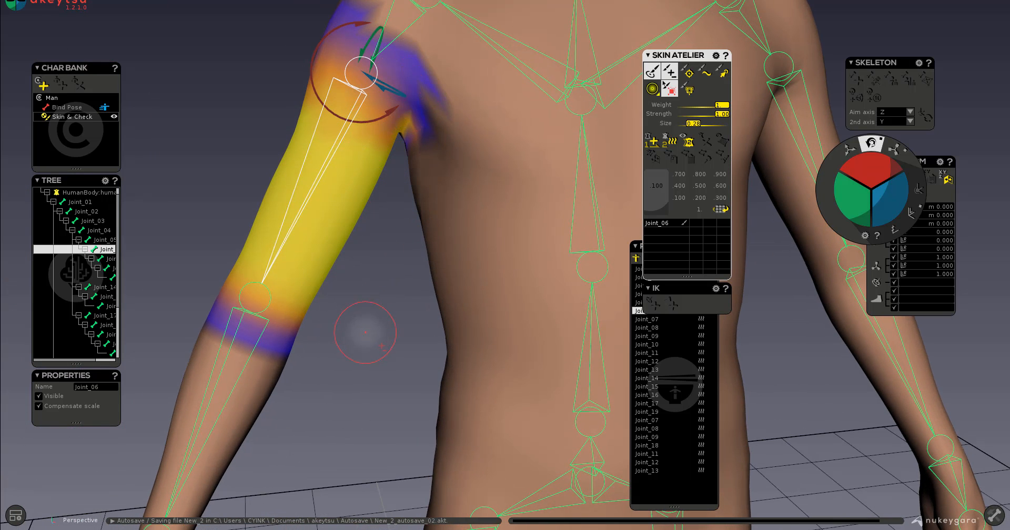
Select Joint_03 and remove its stray skin influence from the middle of the upper arm.
key(Escape)
click(458, 211)
alt+drag(387, 303, 362, 333)
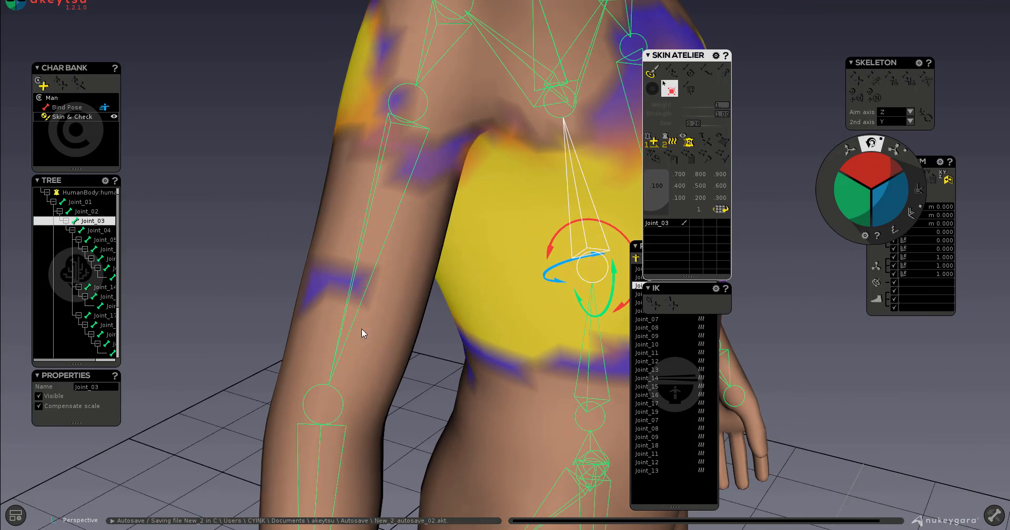
key(b)
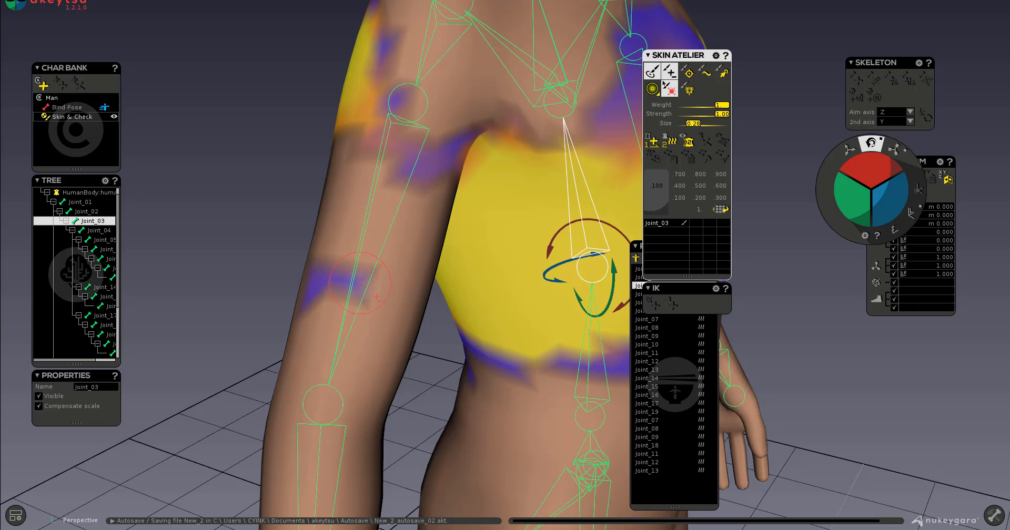
ctrl+drag(349, 282, 350, 259)
key(b)
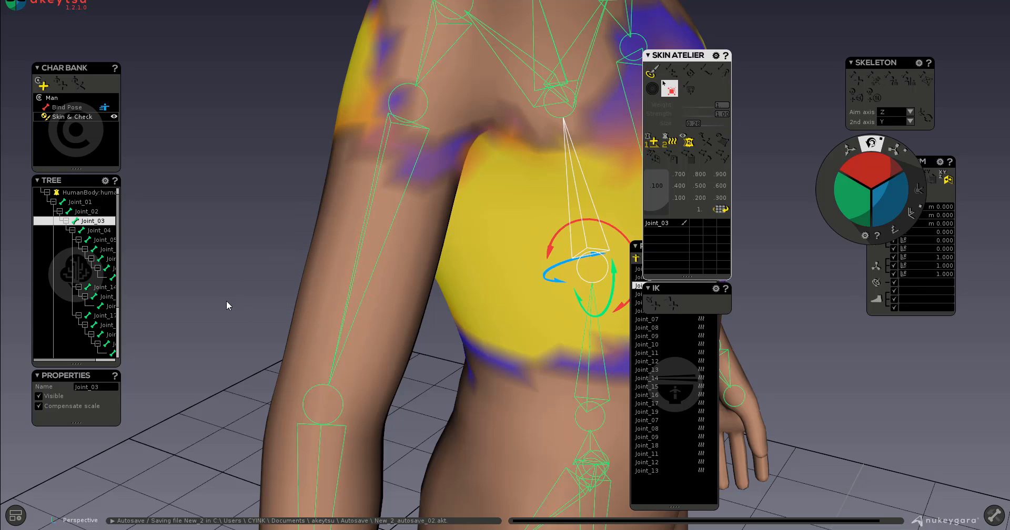
Check the skin influence areas of neck joint Joint_14, the head joint and head-top joint Joint_16.
mouse_move(226, 301)
alt+mouse_down()
mouse_move(400, 312)
mouse_move(345, 336)
alt+mouse_up()
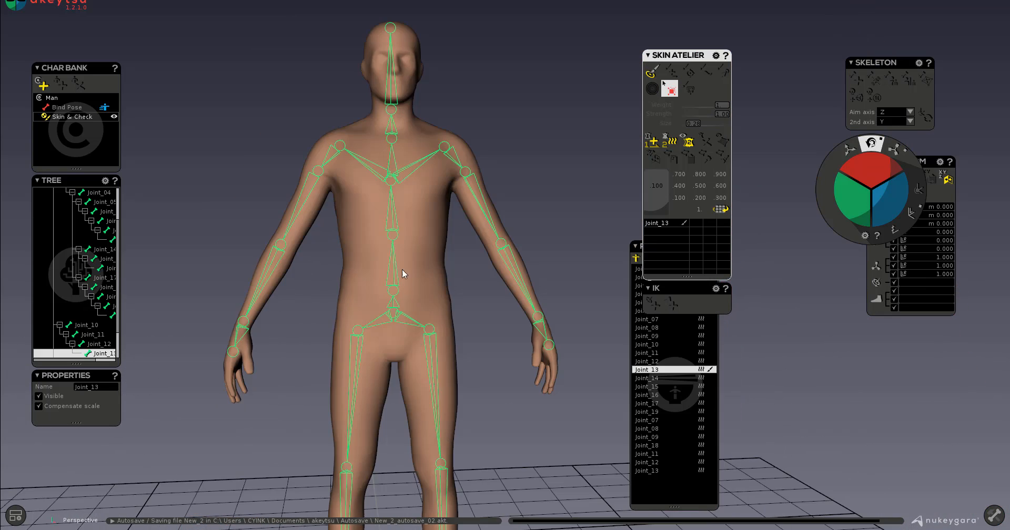
scroll(401, 269, up, 5)
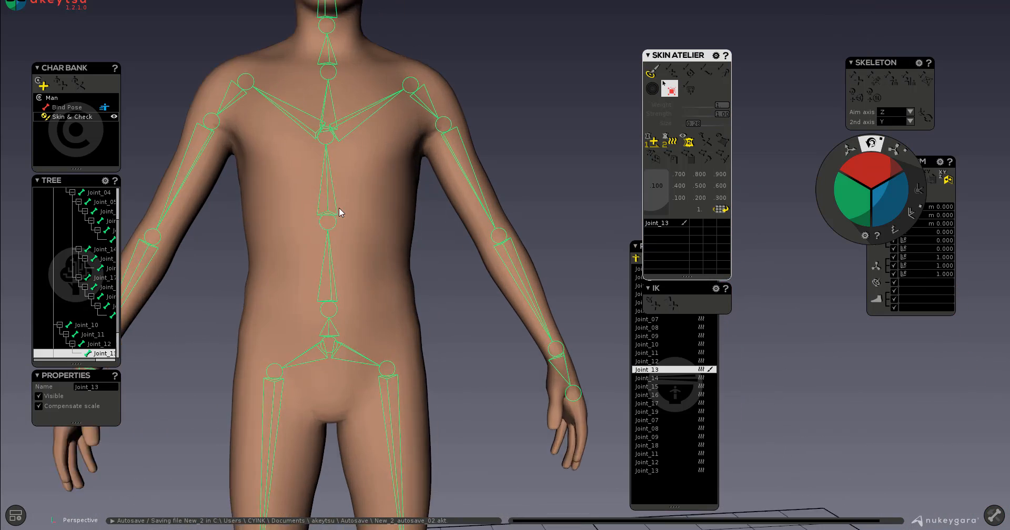
alt+middle_drag(440, 292, 443, 218)
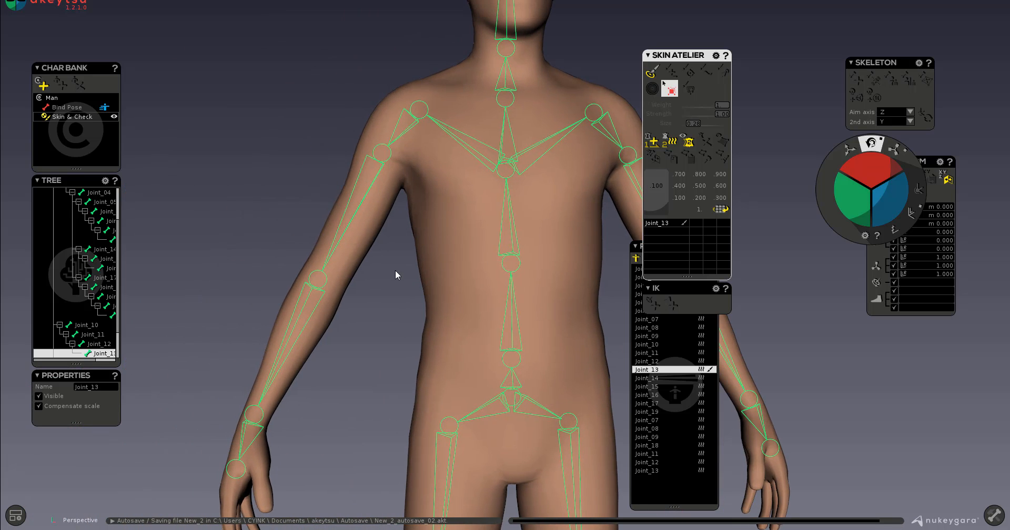
alt+middle_drag(397, 275, 451, 251)
click(452, 202)
alt+drag(386, 193, 486, 152)
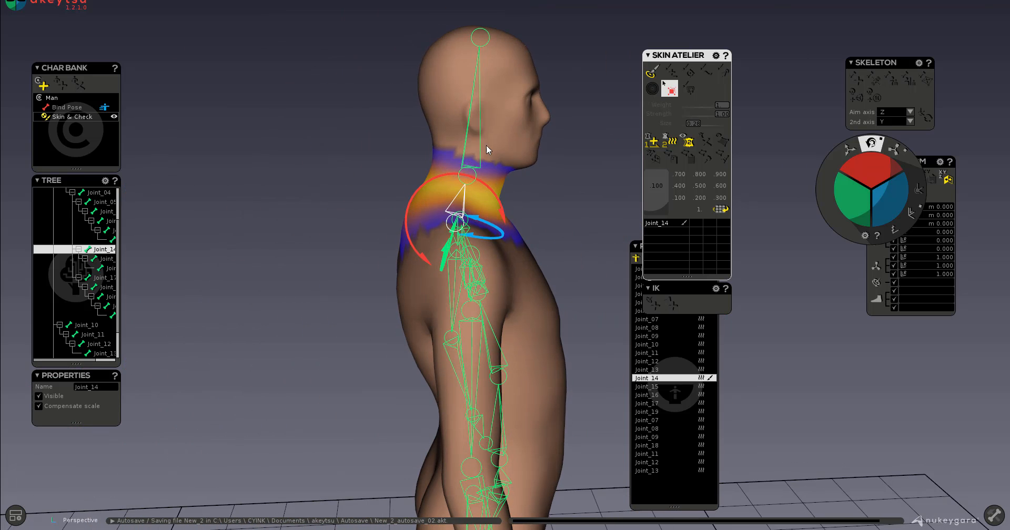
click(480, 142)
click(478, 36)
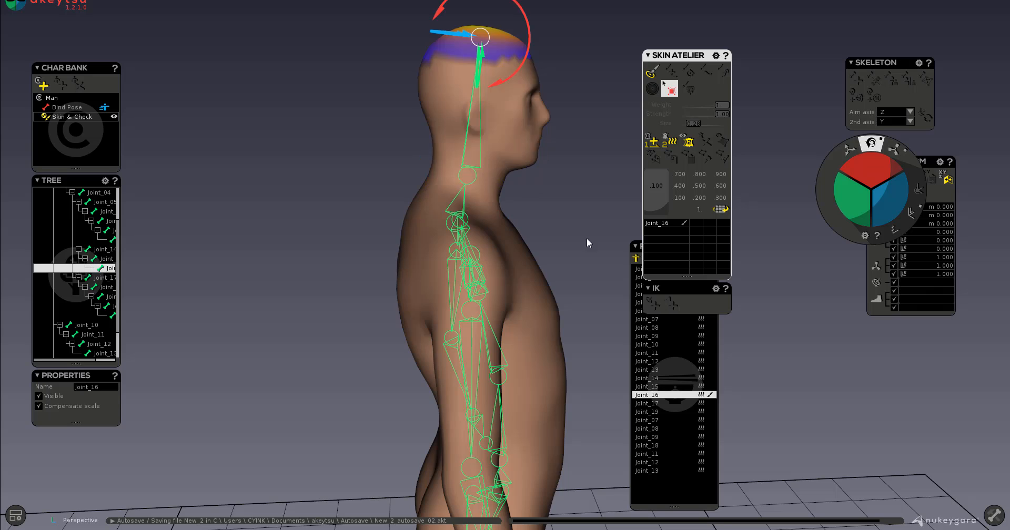
Move the manipulator wheel below the Skeleton window, and examine the shoulder influence of Joint_05.
alt+drag(587, 240, 415, 249)
alt+middle_drag(433, 393, 406, 169)
scroll(443, 293, down, 5)
scroll(444, 293, up, 4)
alt+middle_drag(484, 195, 388, 163)
scroll(418, 256, up, 4)
scroll(418, 257, down, 4)
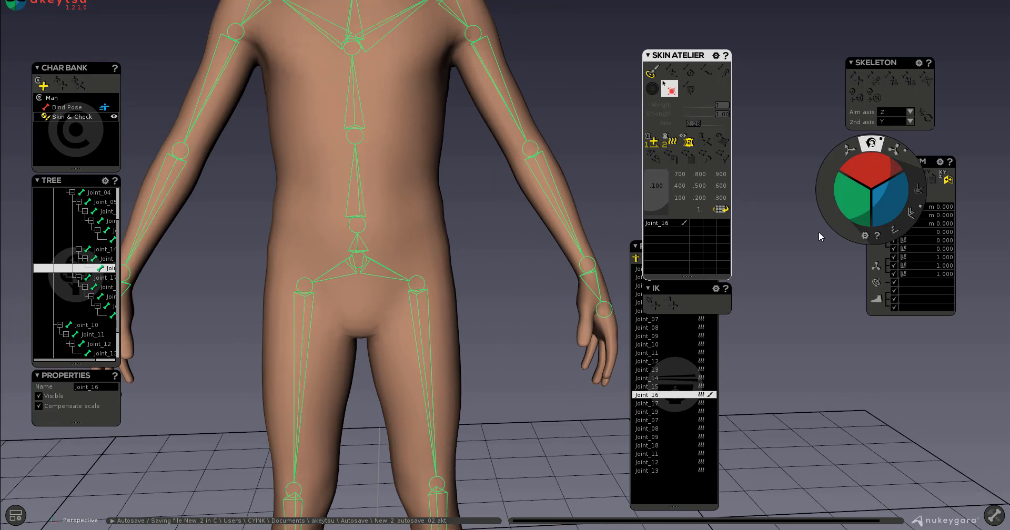
drag(819, 231, 761, 326)
alt+middle_drag(465, 331, 497, 352)
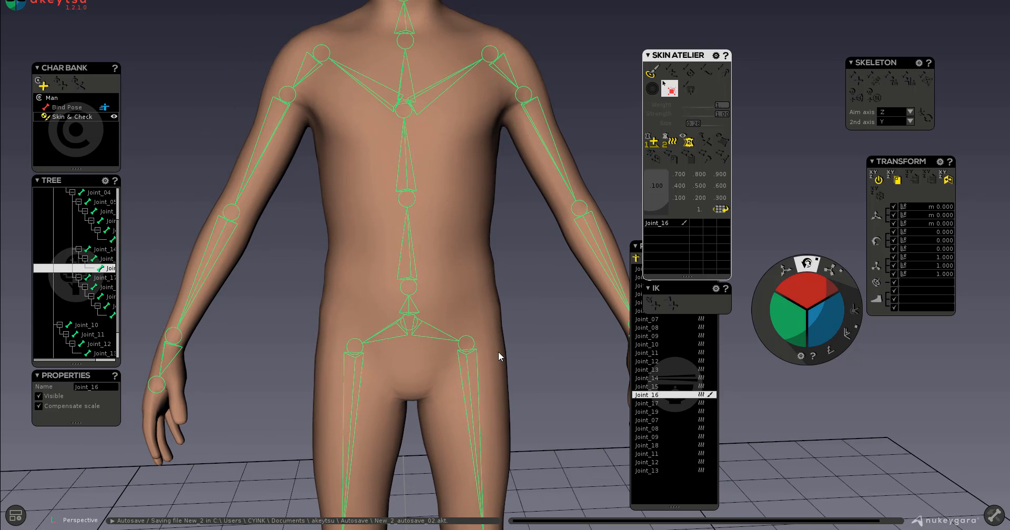
click(299, 77)
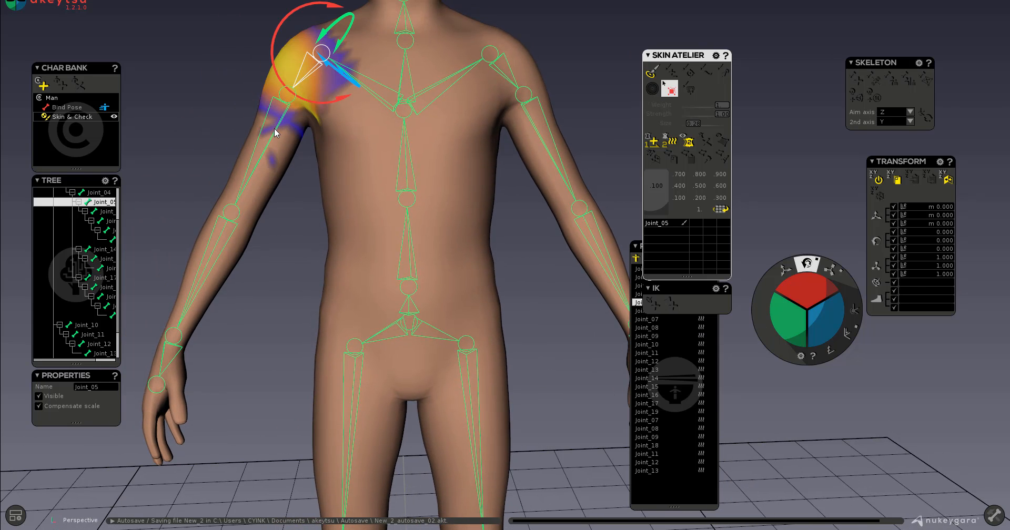
alt+drag(297, 228, 380, 227)
alt+drag(357, 197, 290, 203)
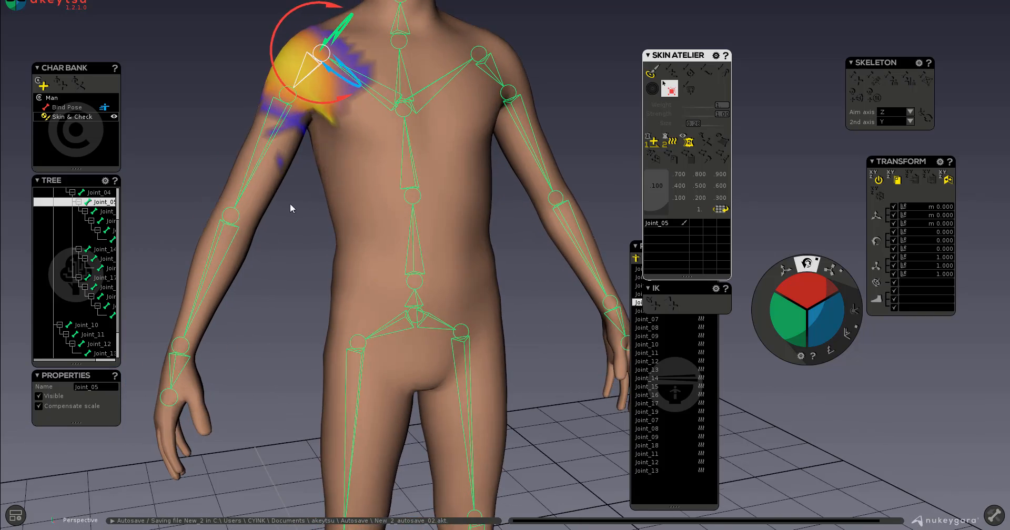
Test the shoulder deformation by rotating upper-arm joint Joint_06, and undo the rotation.
click(263, 167)
alt+drag(352, 284, 309, 229)
scroll(272, 281, down, 2)
scroll(272, 280, up, 2)
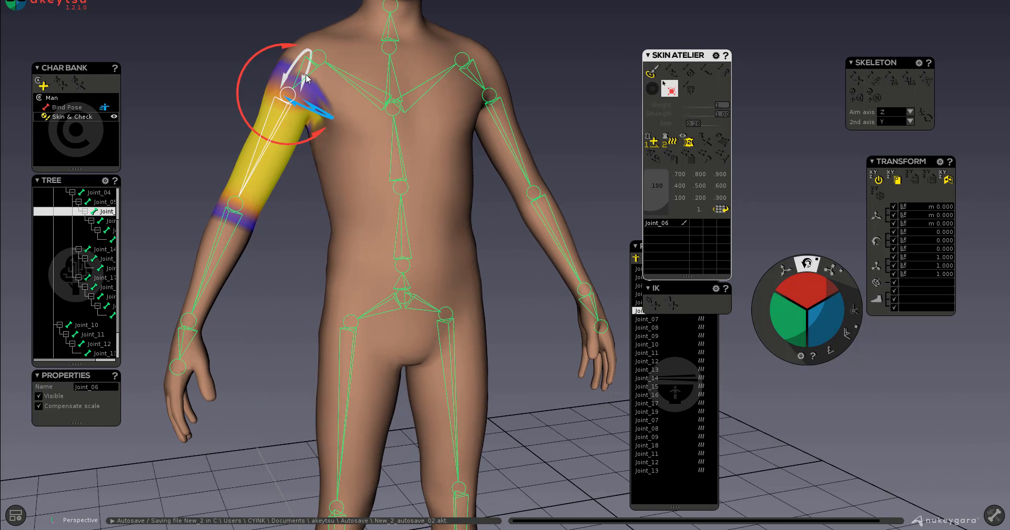
drag(318, 109, 286, 90)
key(ctrl+z)
alt+drag(299, 323, 289, 345)
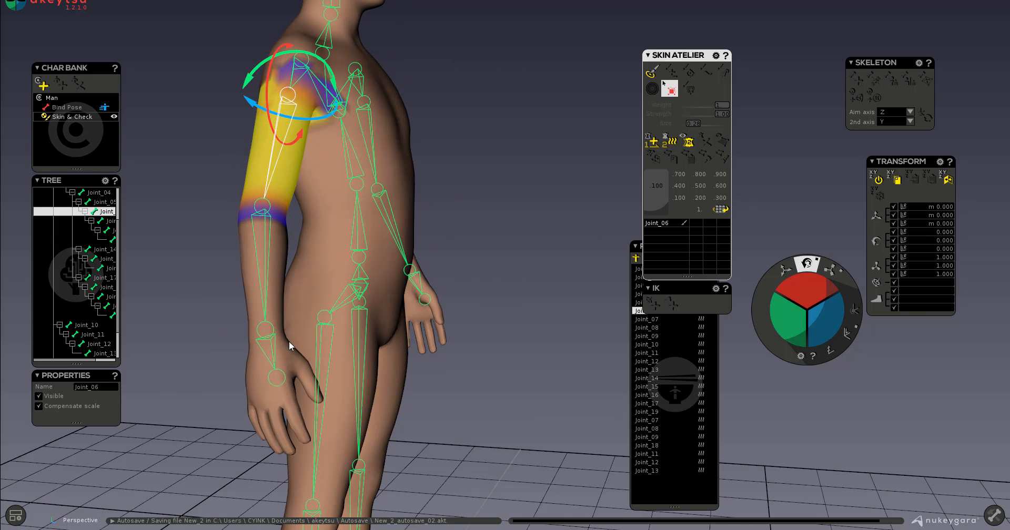
Check the influence of wrist joint Joint_08, and test-rotate the upper arm again before undoing the rotation.
click(266, 330)
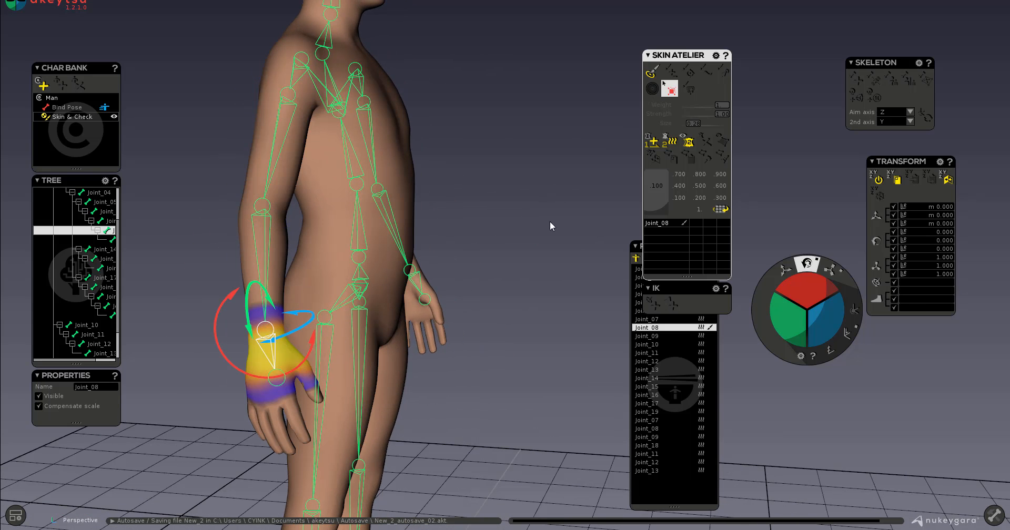
alt+drag(551, 226, 368, 222)
click(276, 115)
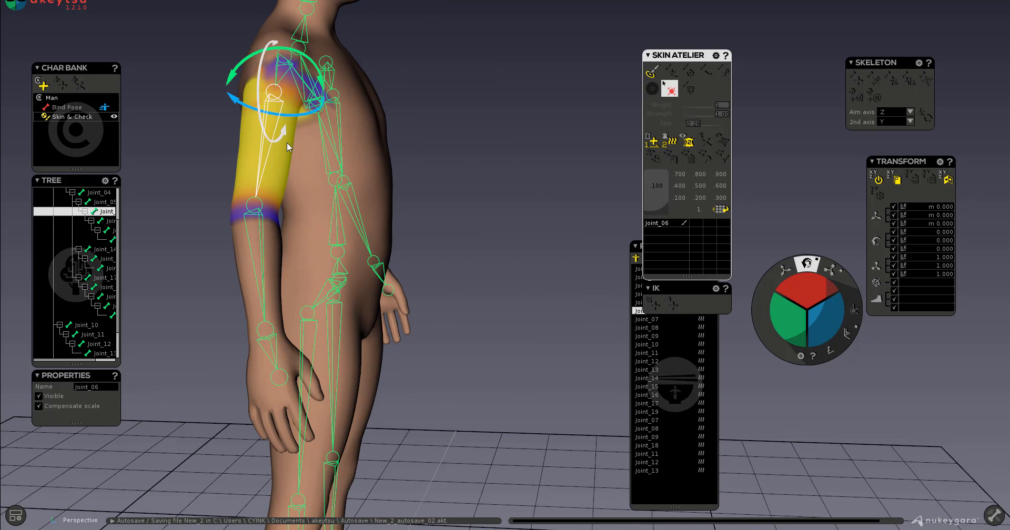
alt+drag(466, 179, 345, 176)
drag(756, 326, 515, 140)
drag(291, 90, 276, 125)
key(ctrl+z)
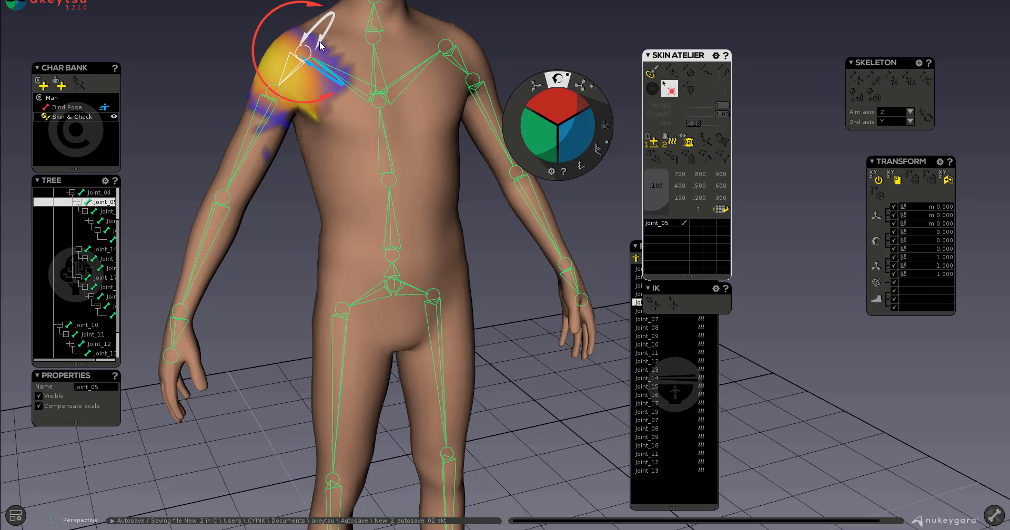
Test the shoulder deformation by rotating shoulder joint Joint_05 in both directions and undoing the trial rotations.
mouse_move(321, 47)
mouse_down()
mouse_move(324, 32)
mouse_move(337, 37)
mouse_move(325, 39)
mouse_up()
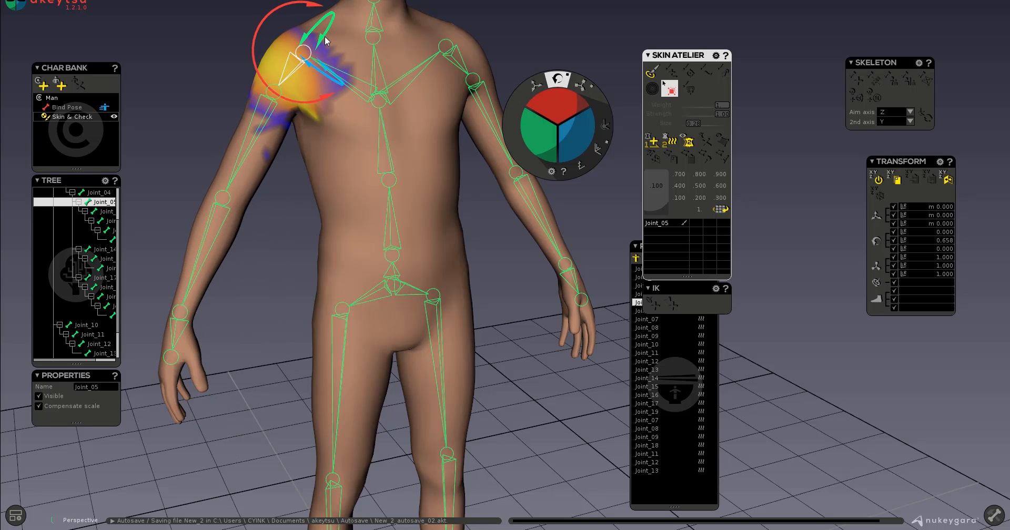
key(ctrl+z)
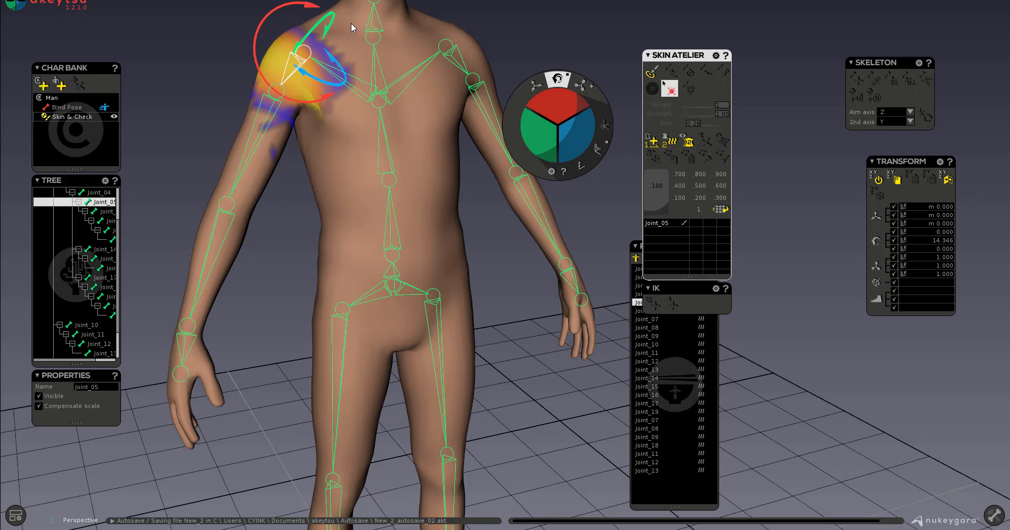
drag(329, 26, 291, 76)
key(ctrl+z)
middle_drag(277, 256, 572, 178)
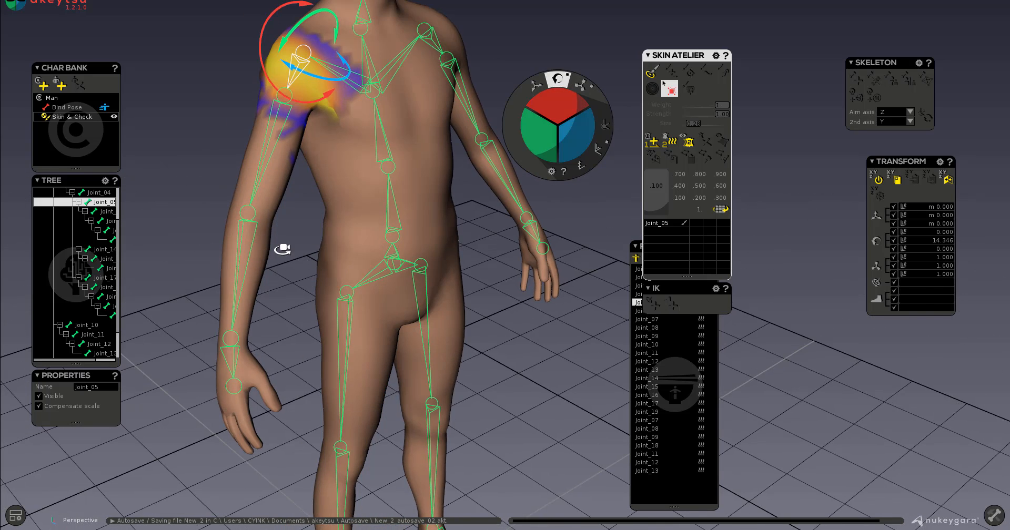
middle_drag(282, 248, 301, 120)
Test-rotate upper-arm joint Joint_06 about its green axis, and undo the rotation.
click(266, 117)
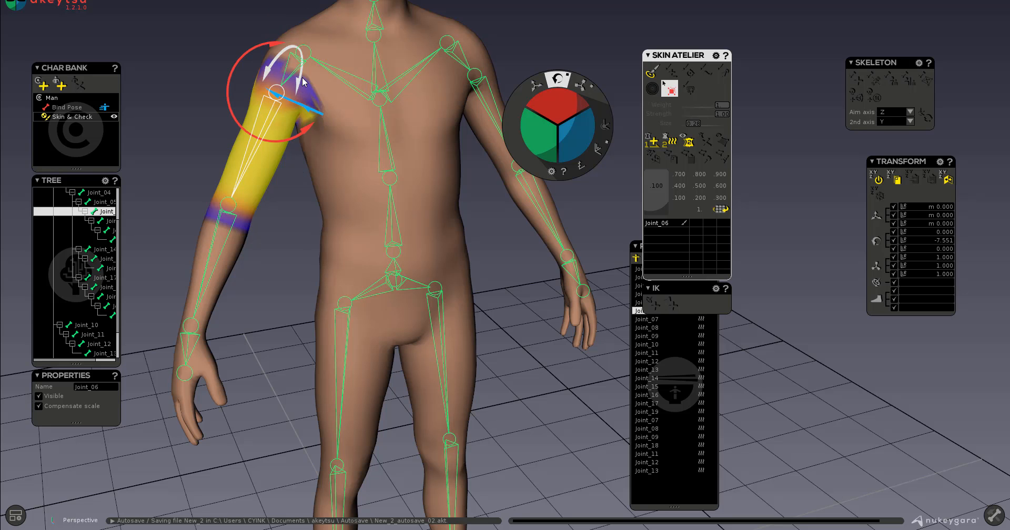
drag(298, 89, 308, 54)
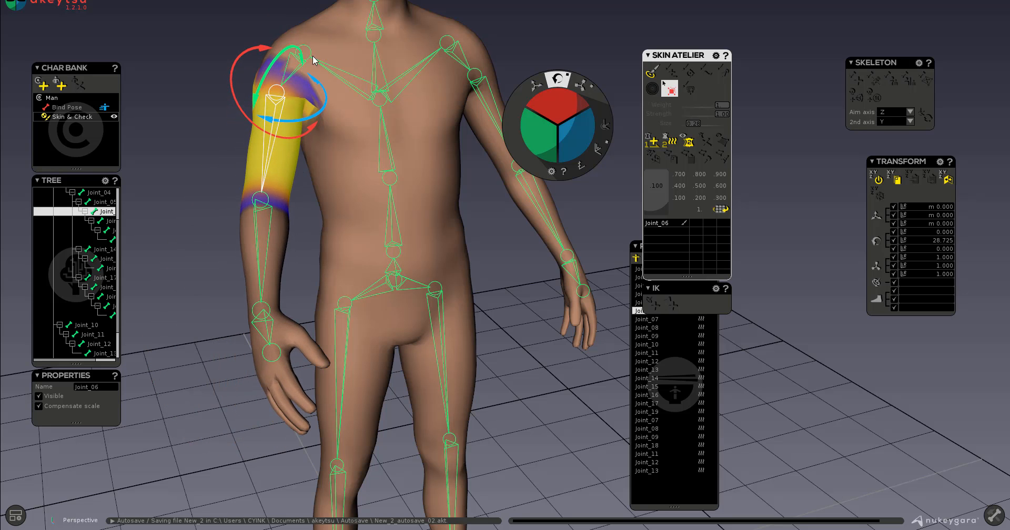
key(ctrl+z)
Test the elbow bend by rotating forearm joint Joint_07 about its red axis, and undo the rotation.
middle_drag(287, 262, 254, 251)
click(204, 242)
middle_drag(278, 197, 410, 177)
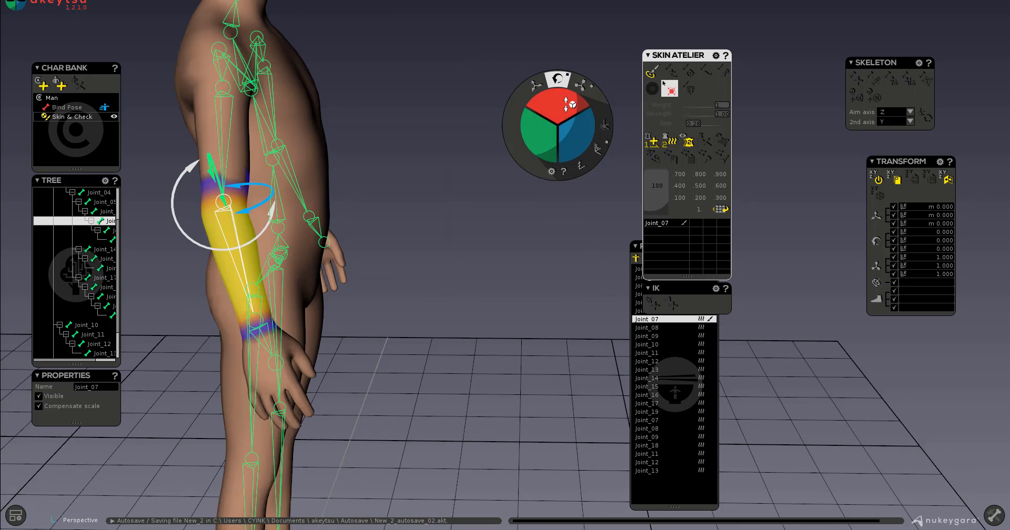
mouse_move(566, 100)
mouse_down()
mouse_move(573, 73)
mouse_move(577, 129)
mouse_move(577, 73)
mouse_move(570, 93)
mouse_up()
click(333, 283)
key(ctrl+z)
Undo the remaining trial rotations and selections back to shoulder joint Joint_05 in its bind pose.
middle_drag(510, 274, 467, 279)
key(ctrl+z)
key(ctrl+z)
key(ctrl+z)
key(ctrl+z)
key(ctrl+z)
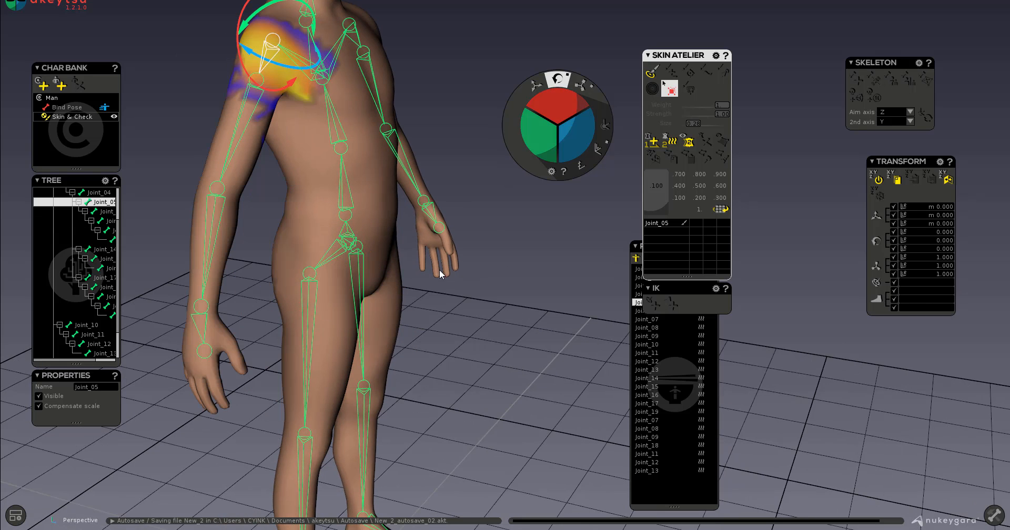
Select upper-arm joint Joint_06 and switch the manipulator wheel to Move mode.
middle_drag(262, 202, 162, 194)
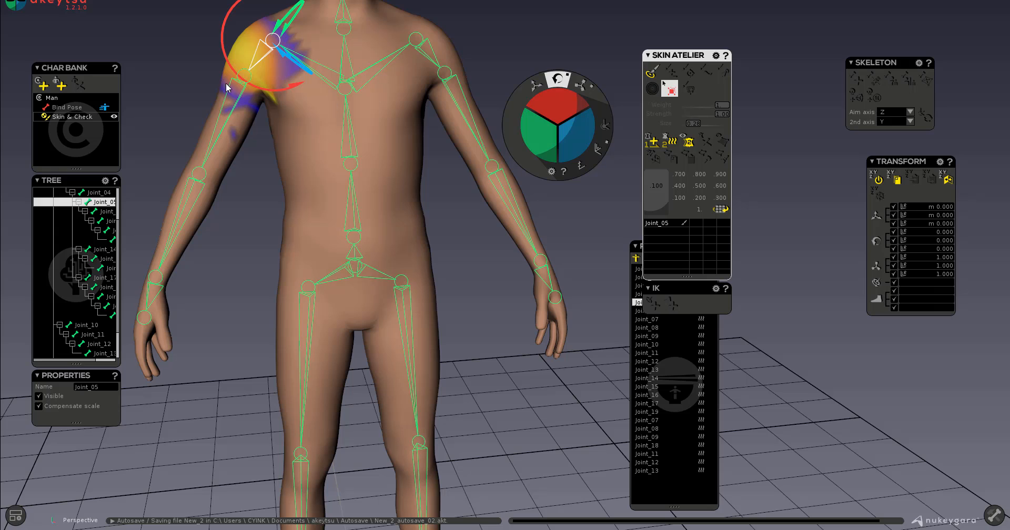
click(238, 94)
click(537, 85)
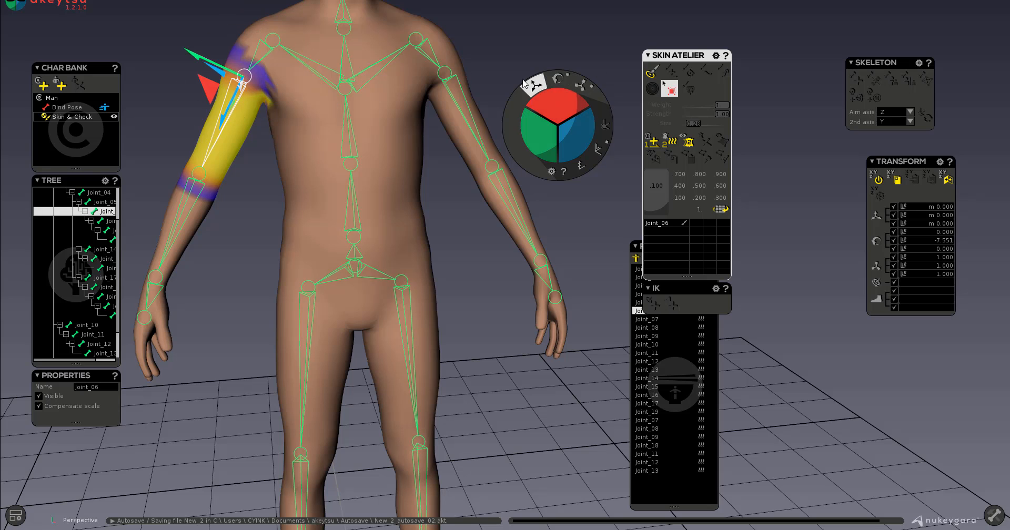
middle_drag(204, 206, 279, 202)
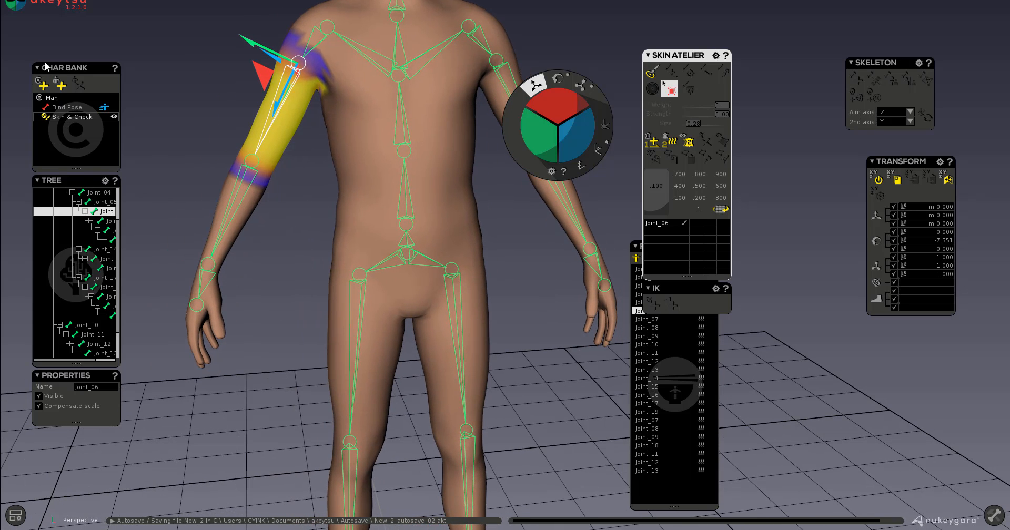
Reposition the Char Bank window group and the manipulator wheel, and open the Spinner preferences.
mouse_move(45, 62)
mouse_down()
mouse_move(32, 56)
mouse_move(51, 55)
mouse_up()
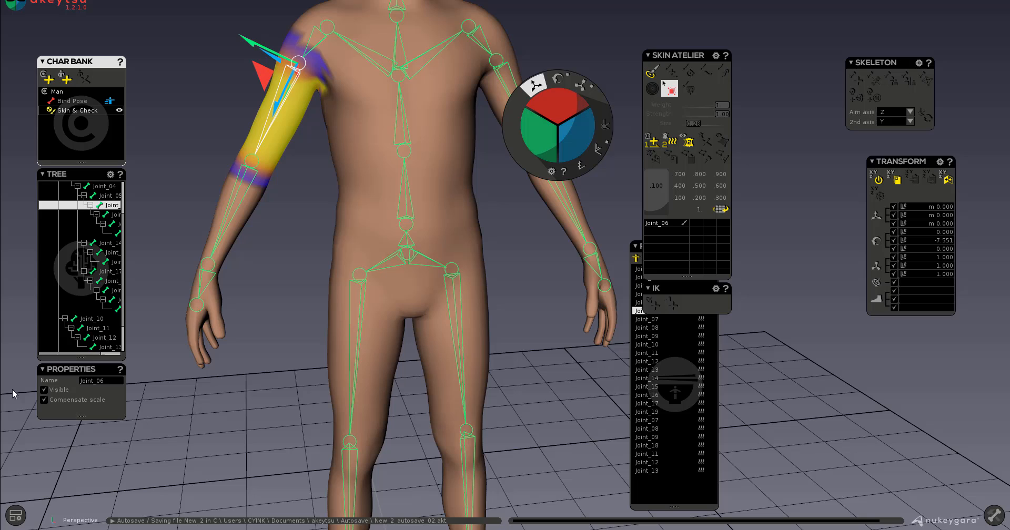
click(16, 515)
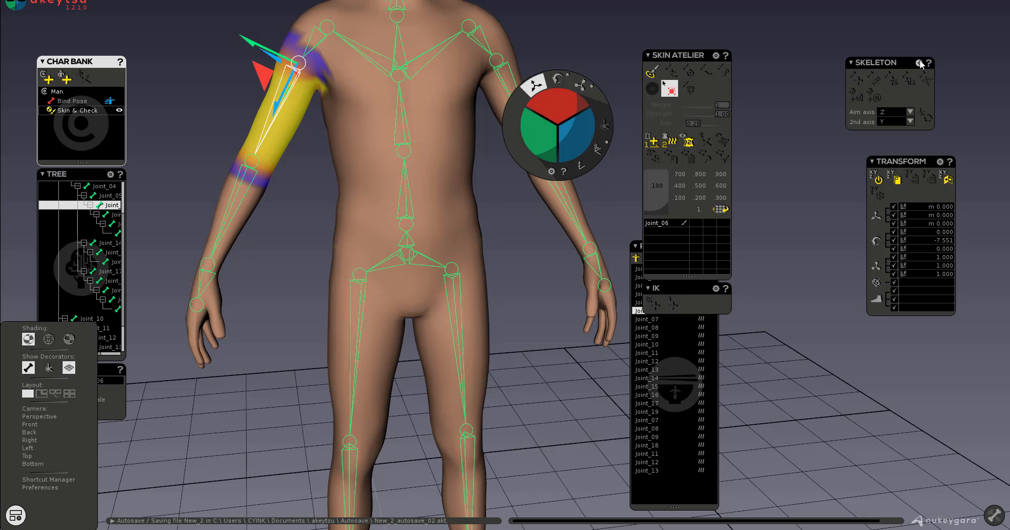
drag(514, 154, 601, 162)
click(592, 154)
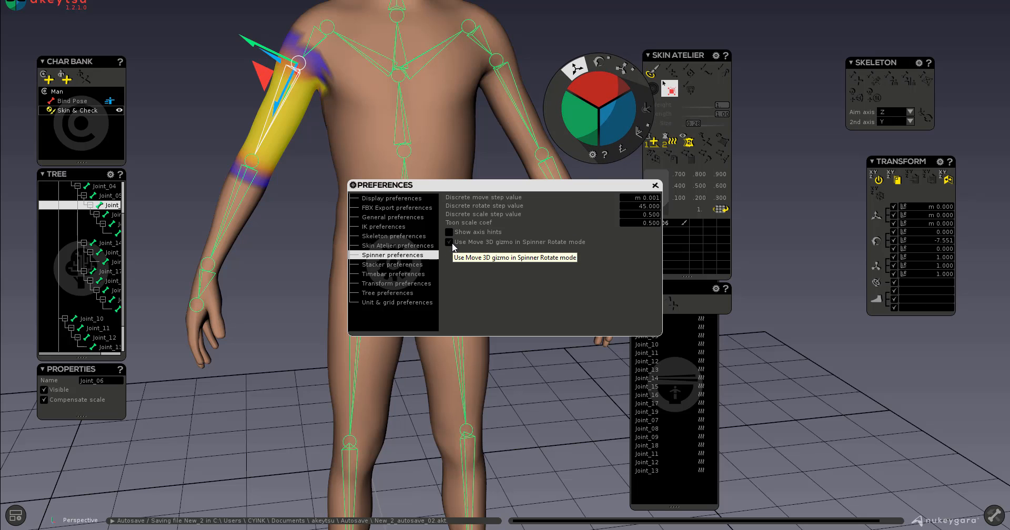
Enable Use Move 3D gizmo in Spinner Rotate mode, compare the gizmos in Rotate and Scale modes, and disable the option again.
click(452, 241)
click(598, 62)
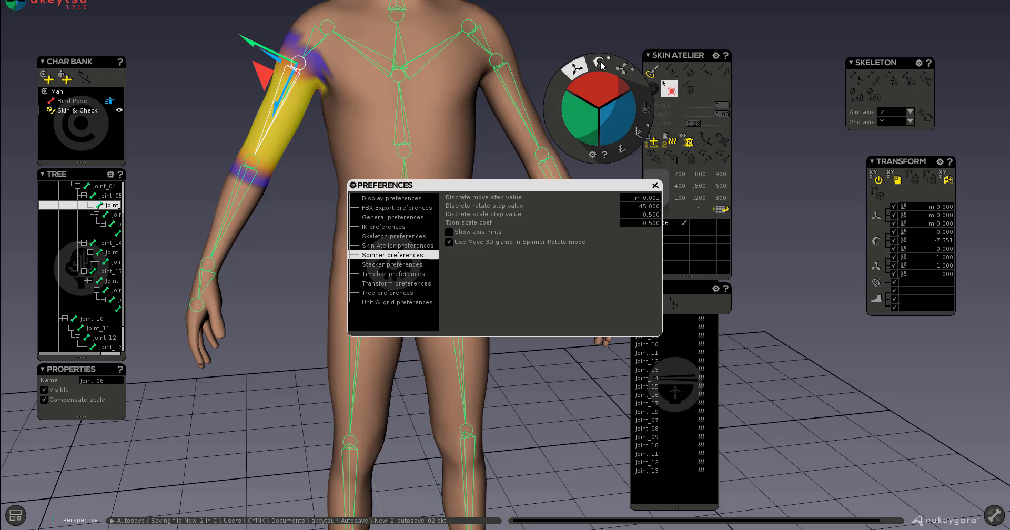
drag(482, 202, 420, 374)
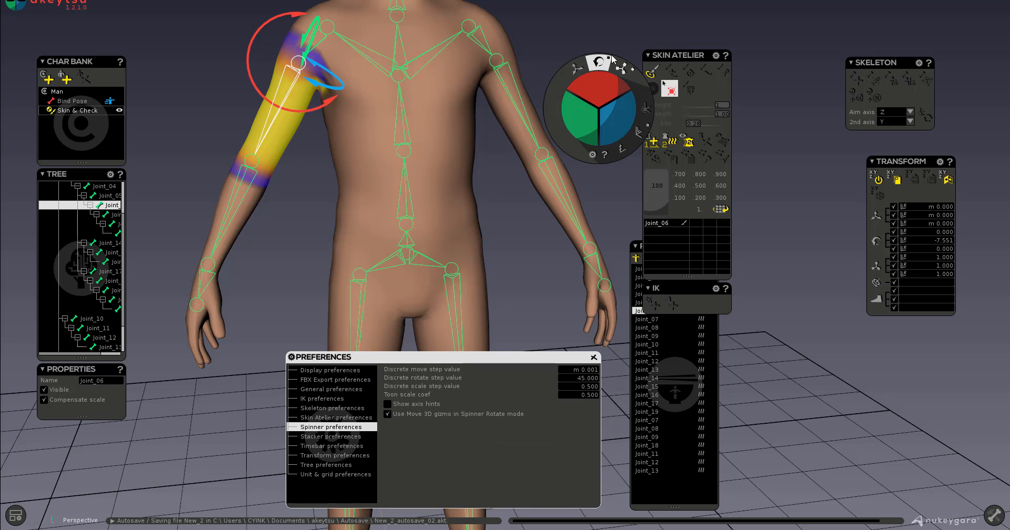
click(622, 69)
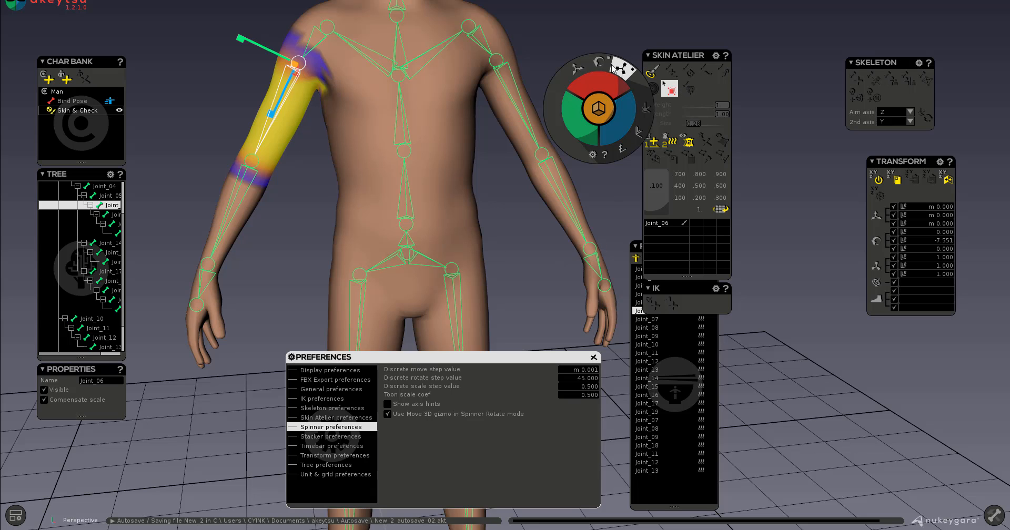
click(599, 62)
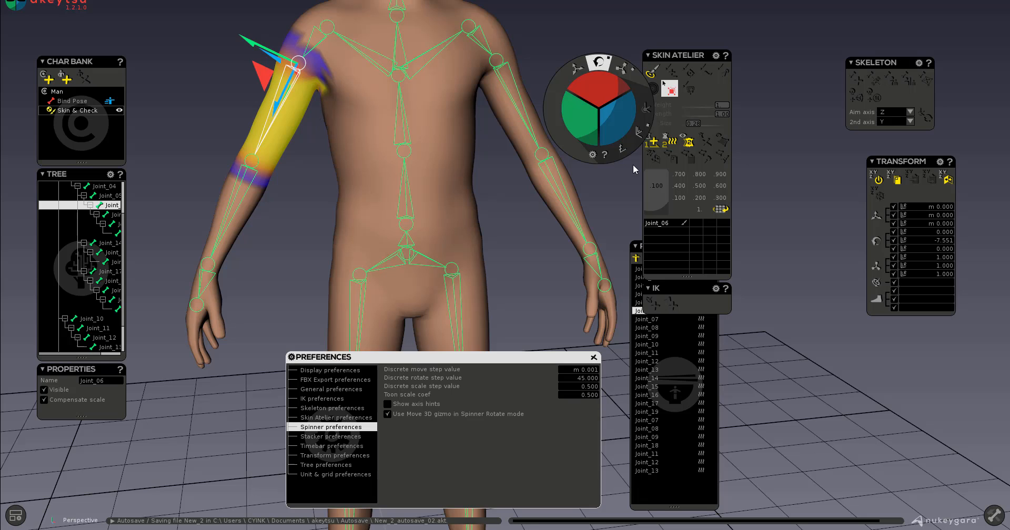
click(426, 417)
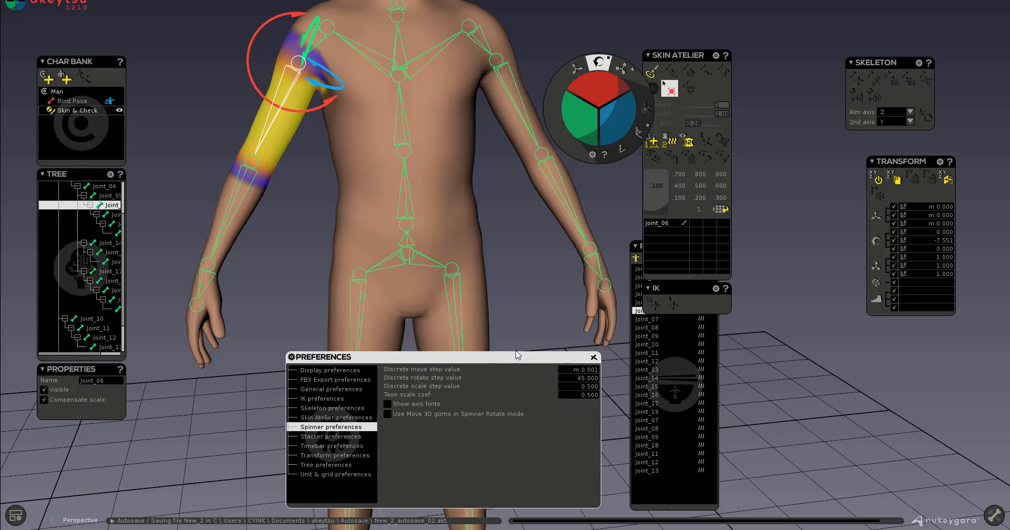
Move the Preferences window clear of the arm, test the rotation gizmo on Joint_06 and undo it, and close Preferences.
drag(518, 356, 560, 250)
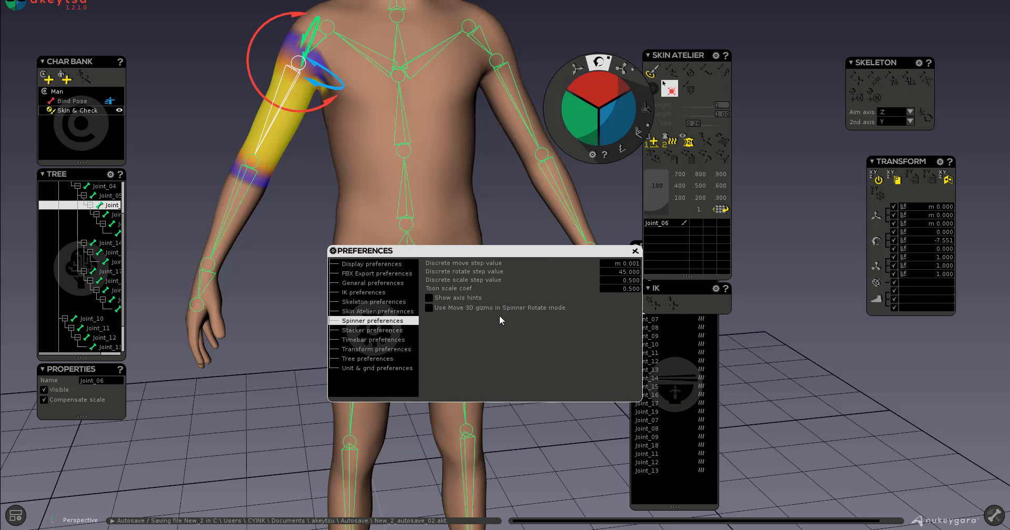
drag(485, 258, 411, 359)
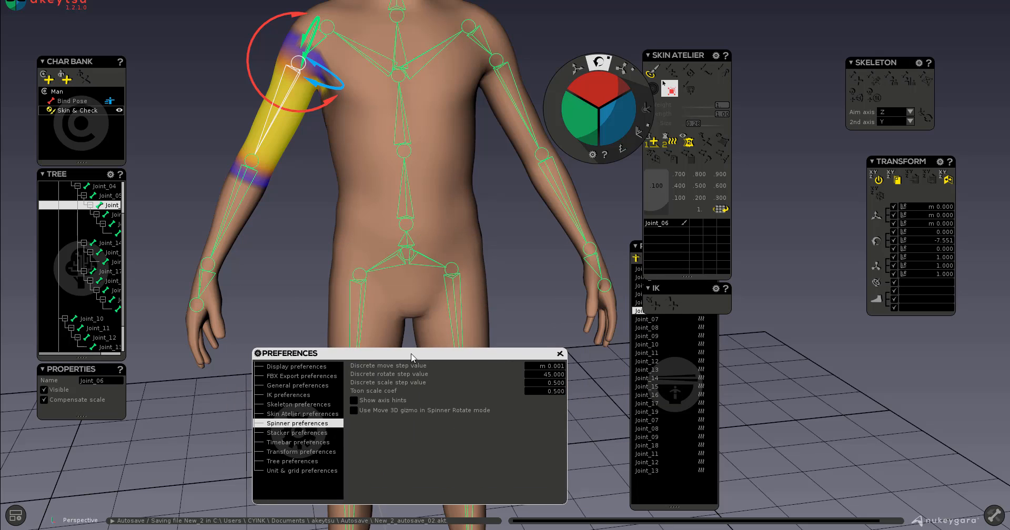
alt+drag(315, 194, 339, 59)
key(ctrl+z)
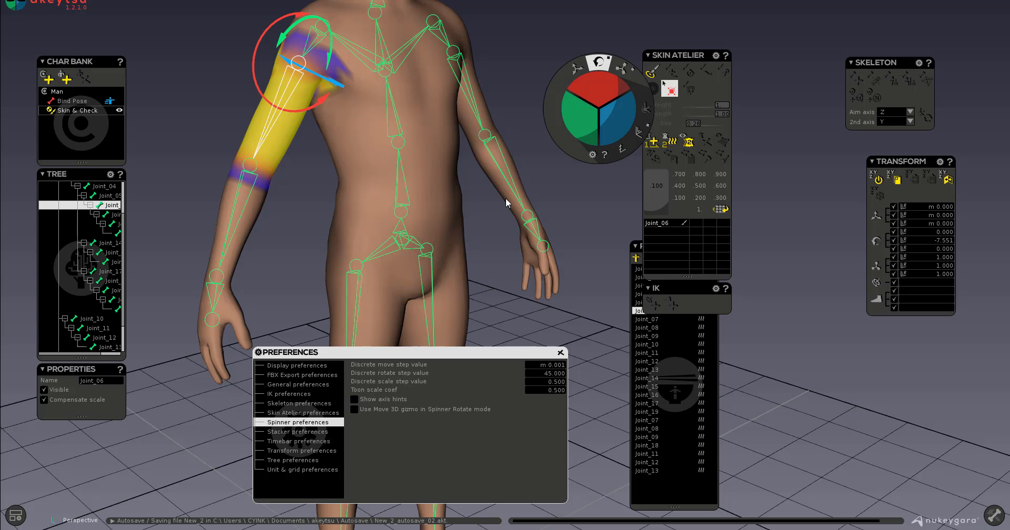
alt+drag(507, 203, 542, 298)
click(562, 355)
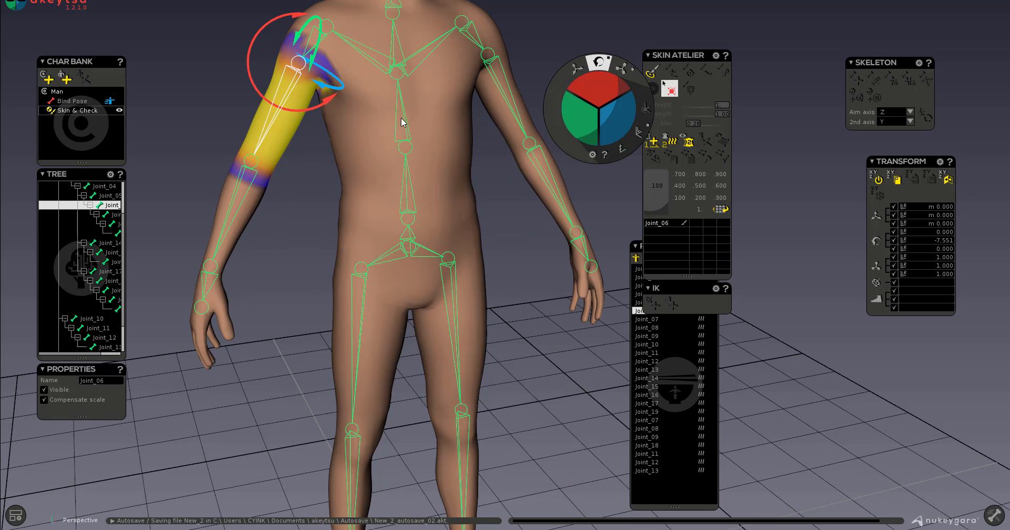
alt+drag(401, 117, 323, 221)
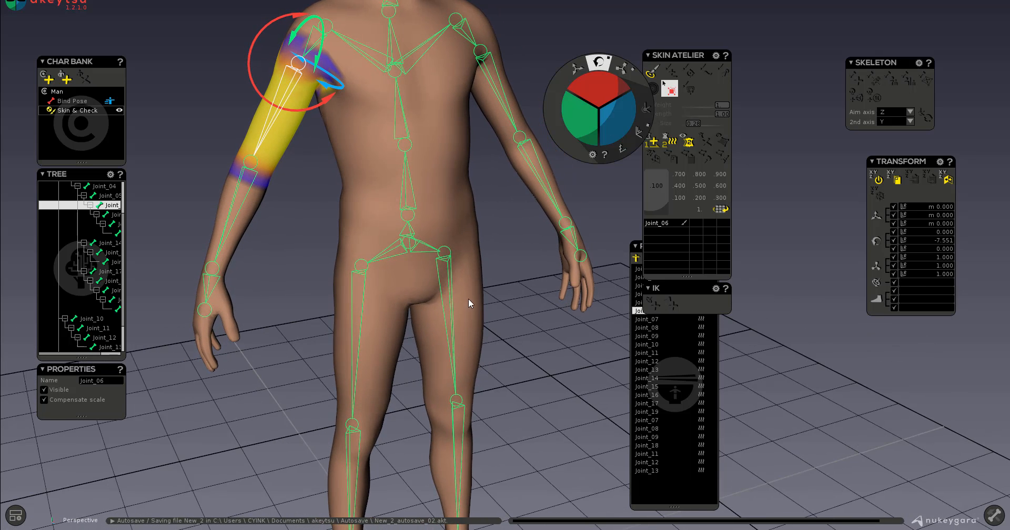
Switch to Maya and select the elbow joint of the arm chain.
click(701, 479)
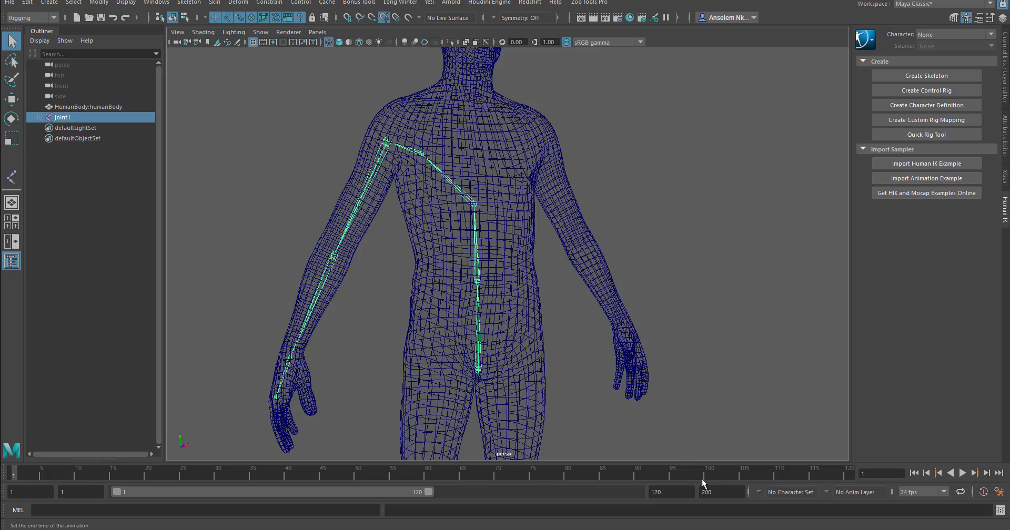
drag(451, 276, 577, 426)
alt+drag(352, 323, 456, 323)
alt+right_drag(456, 323, 505, 346)
alt+drag(505, 346, 402, 282)
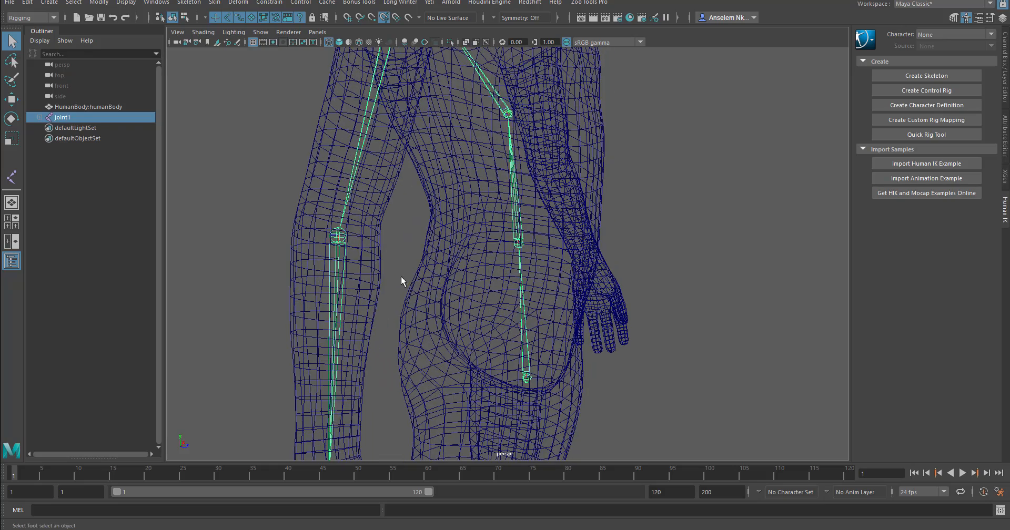
click(346, 243)
alt+drag(434, 323, 417, 311)
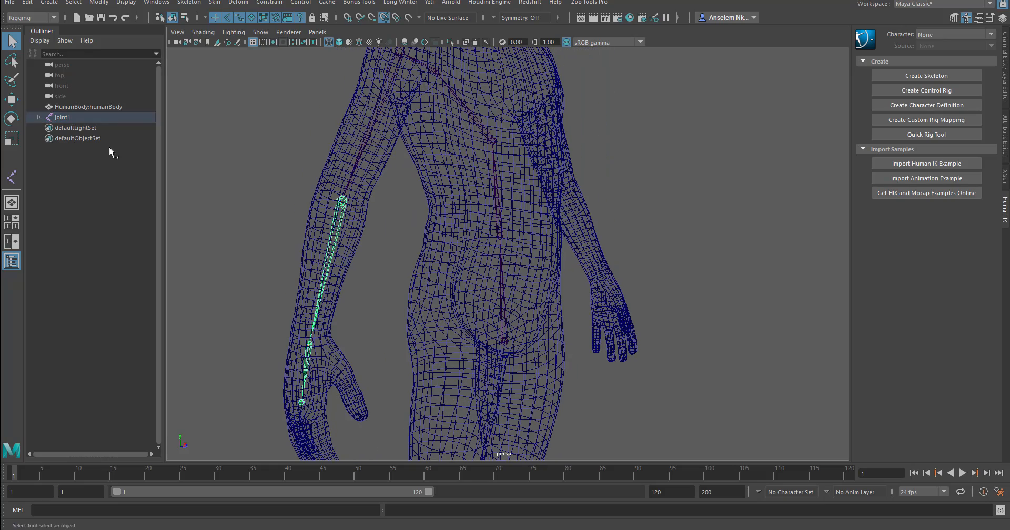
Try rotating the elbow joint with the Rotate tool, and undo the rotations.
click(11, 119)
alt+drag(369, 263, 406, 194)
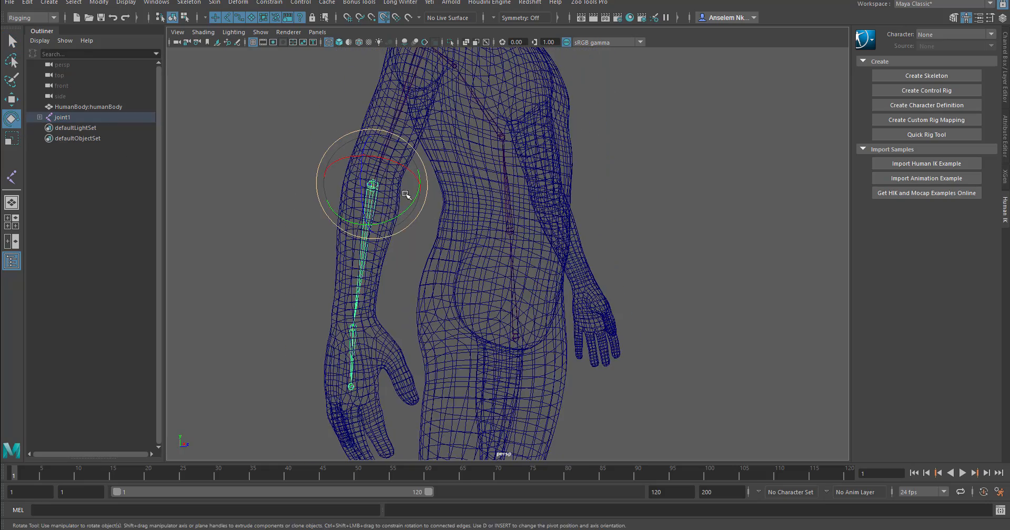
mouse_move(418, 151)
mouse_down()
mouse_move(424, 137)
mouse_move(418, 166)
mouse_move(395, 150)
mouse_move(413, 163)
mouse_up()
key(ctrl+z)
drag(291, 282, 252, 311)
key(ctrl+z)
key(ctrl+z)
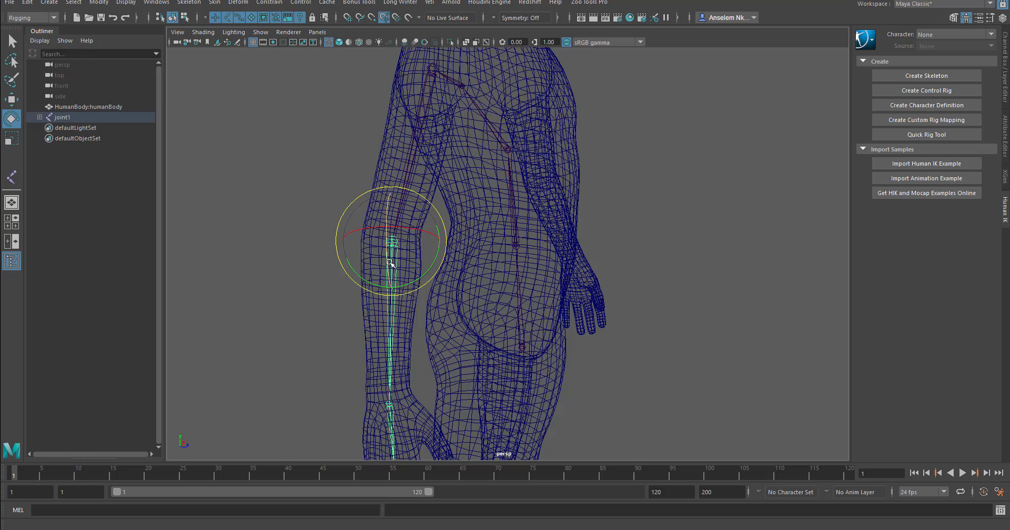
Set the Rotate tool to Gimbal orientation, test-rotate the elbow joint about its Y axis, and undo the rotation.
click(391, 260)
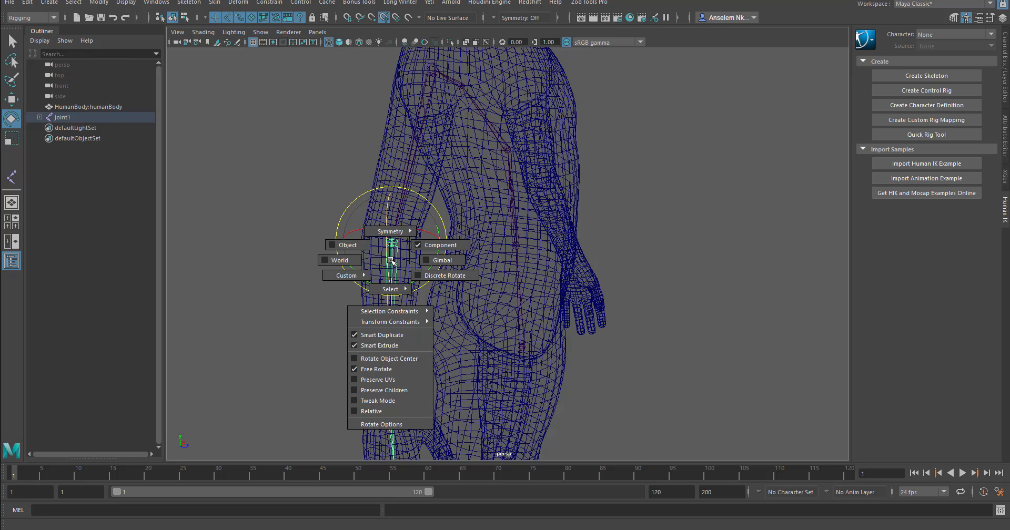
drag(390, 260, 450, 263)
key(ctrl+z)
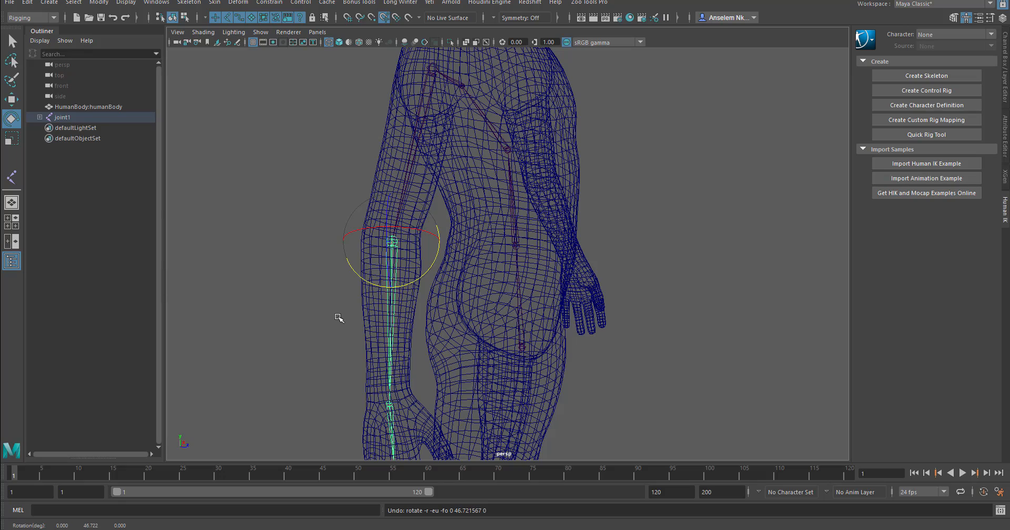
Reselect the elbow joint and set the Rotate tool to Component orientation.
drag(341, 337, 248, 318)
click(385, 269)
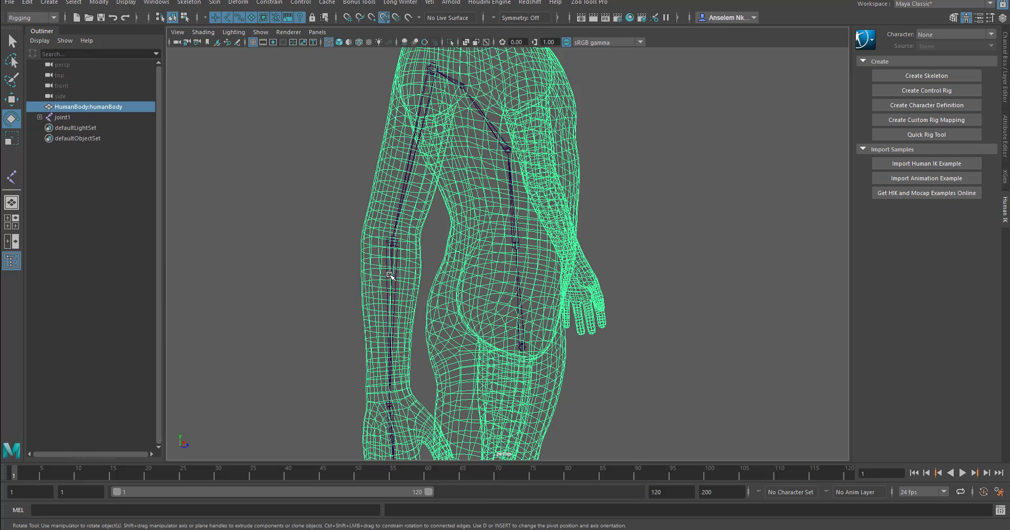
click(391, 272)
alt+drag(322, 352, 259, 337)
ctrl+shift+right_drag(309, 258, 360, 246)
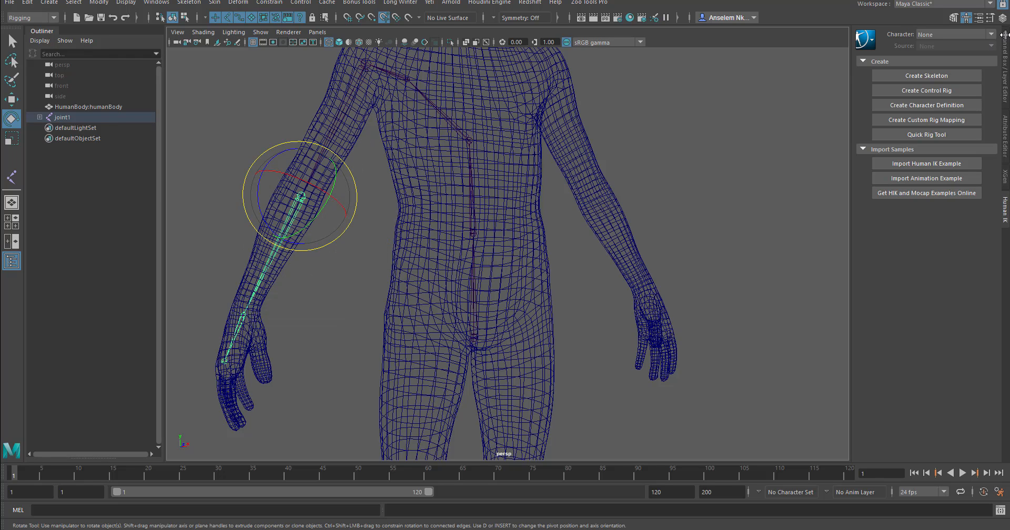
Show the Channel Box, freely rotate elbow joint joint6 to examine its rotation channels, and undo the rotation.
click(1004, 68)
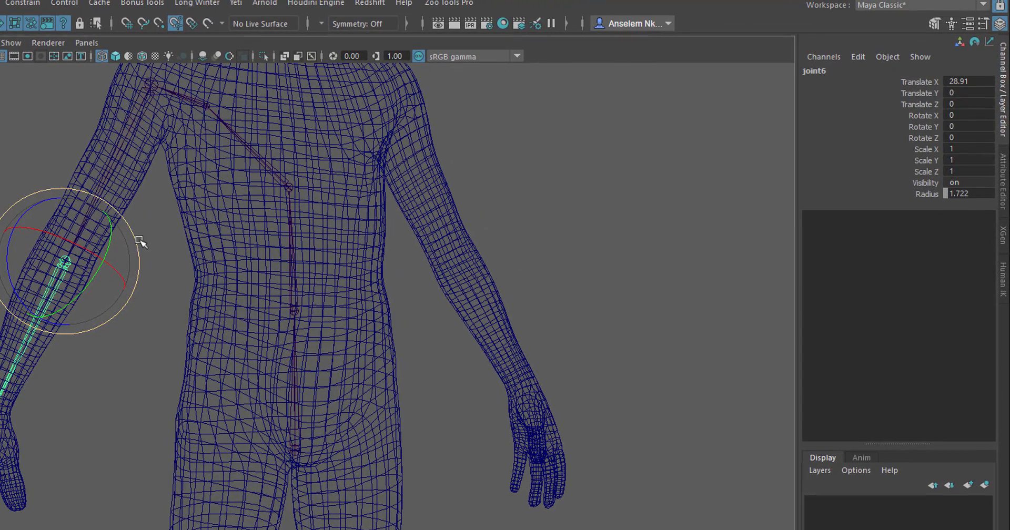
mouse_move(139, 242)
mouse_down()
mouse_move(133, 225)
mouse_move(189, 207)
mouse_up()
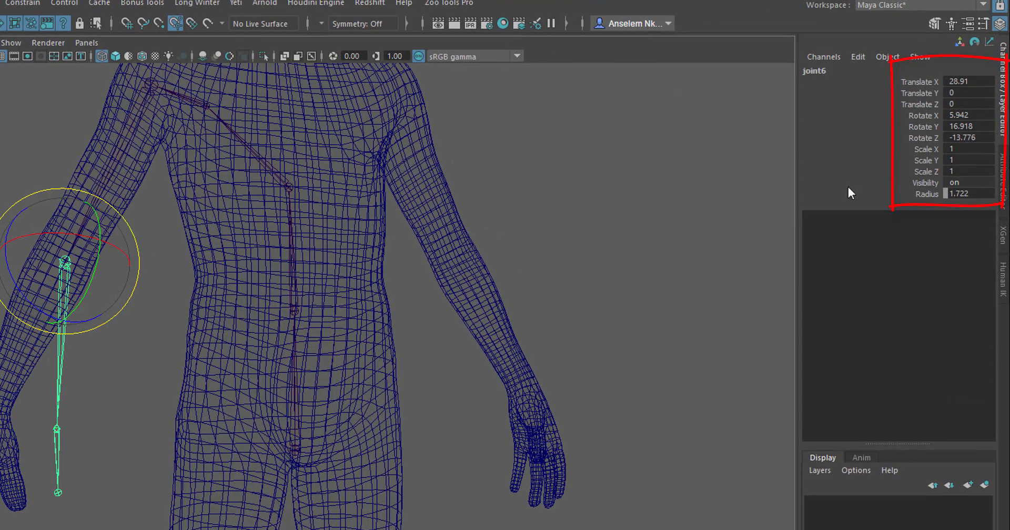
key(ctrl+z)
Set the Rotate tool to Gimbal orientation, test-rotate elbow joint joint6 on its separate axes, and undo each rotation.
ctrl+shift+right_click(90, 246)
click(168, 246)
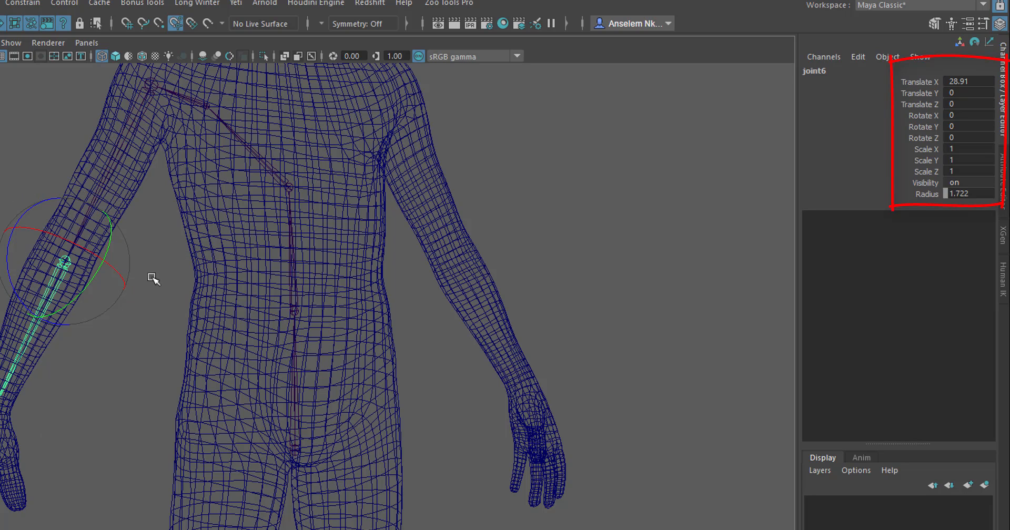
mouse_move(81, 295)
mouse_down()
mouse_move(105, 272)
mouse_move(82, 295)
mouse_up()
key(ctrl+z)
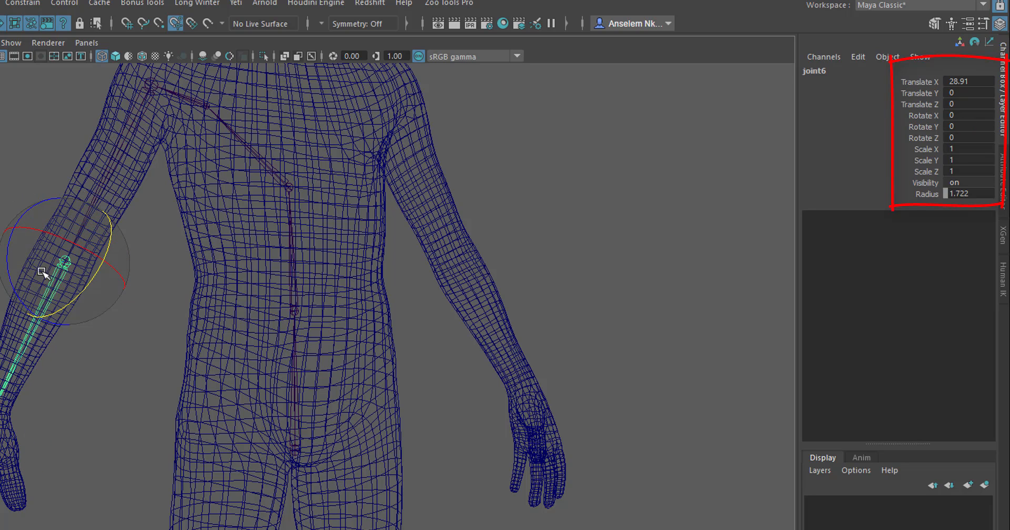
drag(15, 295, 14, 267)
key(ctrl+z)
mouse_move(93, 246)
mouse_down()
mouse_move(41, 222)
mouse_move(131, 268)
mouse_move(112, 276)
mouse_up()
key(ctrl+z)
key(ctrl+z)
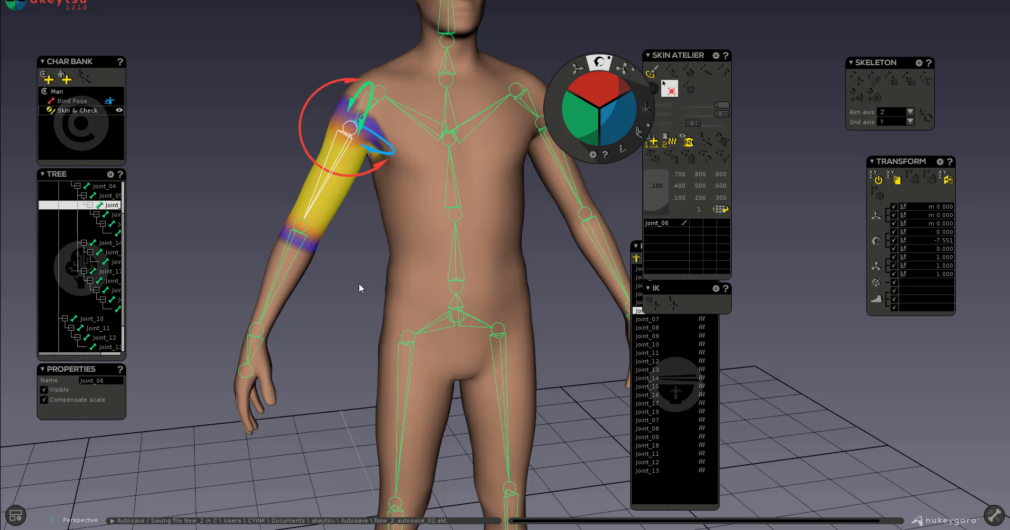
Switch to akeytsu, test-rotate the upper arm Joint_06 with the red rotation ring, and undo it.
alt+drag(359, 284, 406, 286)
alt+middle_drag(406, 287, 368, 245)
alt+drag(368, 245, 357, 253)
alt+middle_drag(356, 253, 430, 301)
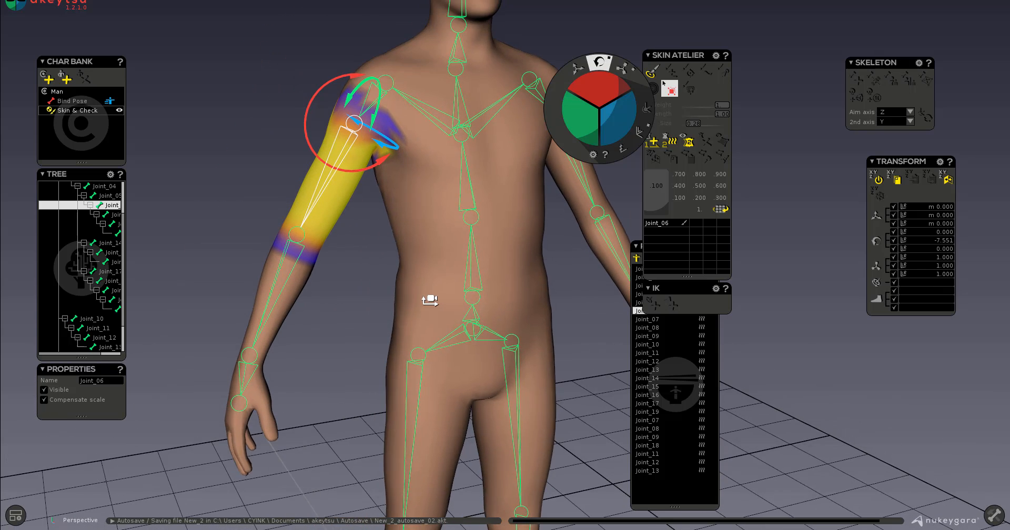
alt+drag(430, 300, 375, 279)
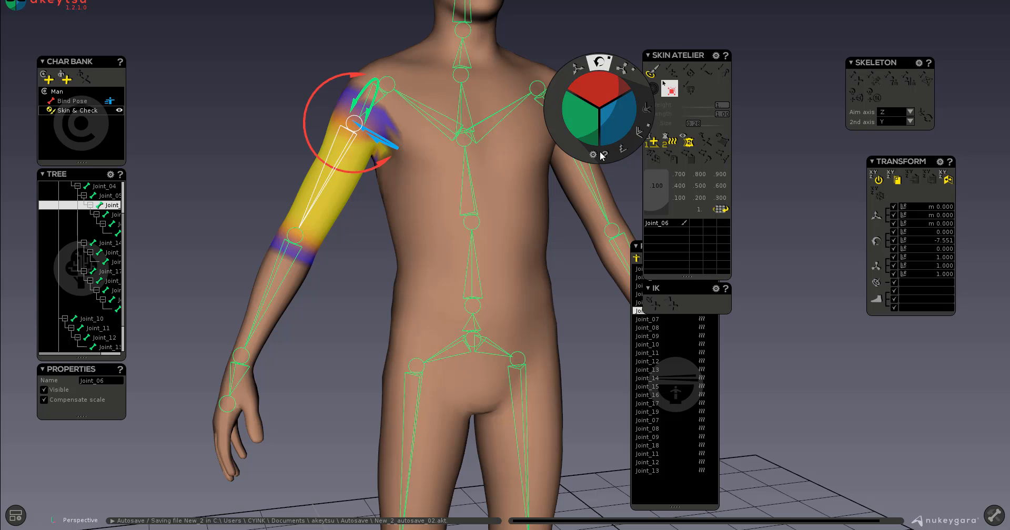
drag(311, 135, 316, 145)
key(ctrl+z)
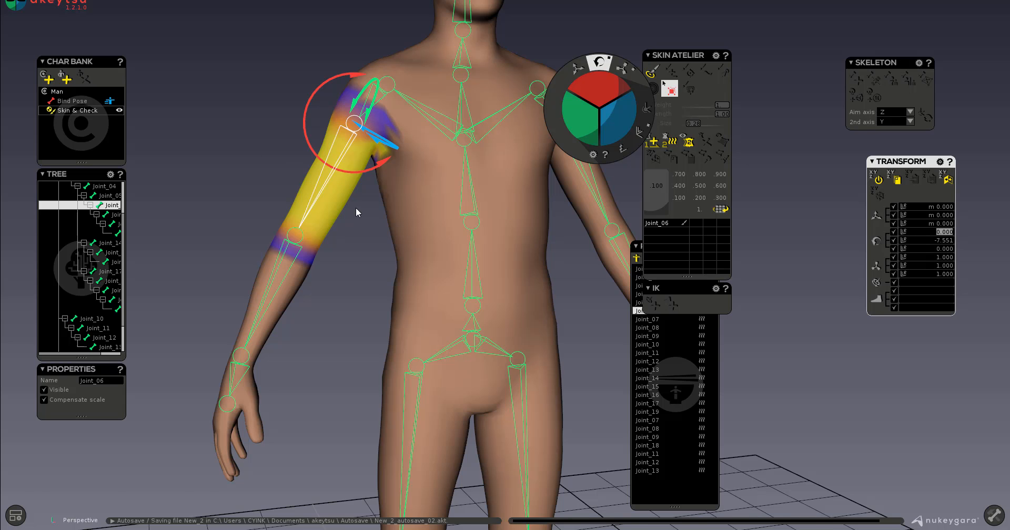
Examine the rotation arcs around Joint_06, test-rotate the upper arm with the green arc, and undo it.
middle_drag(356, 207, 349, 158)
middle_drag(350, 110, 349, 93)
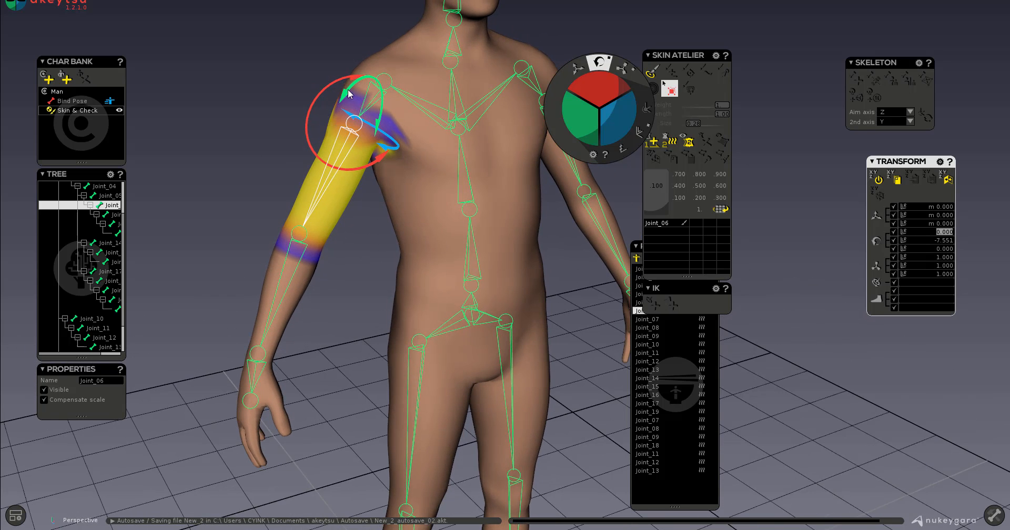
middle_drag(374, 274, 356, 242)
middle_drag(380, 109, 374, 99)
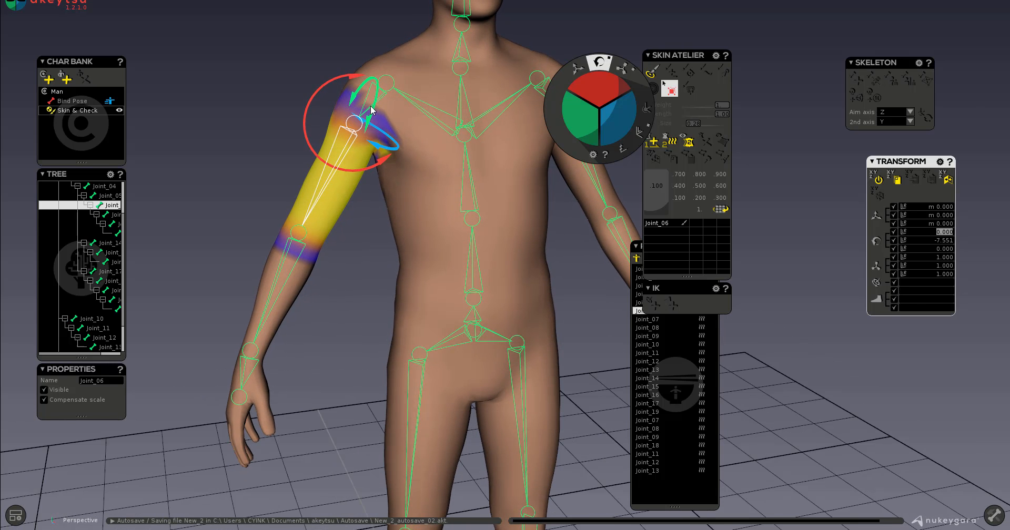
drag(375, 100, 393, 121)
key(ctrl+z)
middle_drag(354, 278, 415, 388)
scroll(286, 293, down, 3)
scroll(523, 252, up, 5)
middle_drag(466, 380, 416, 373)
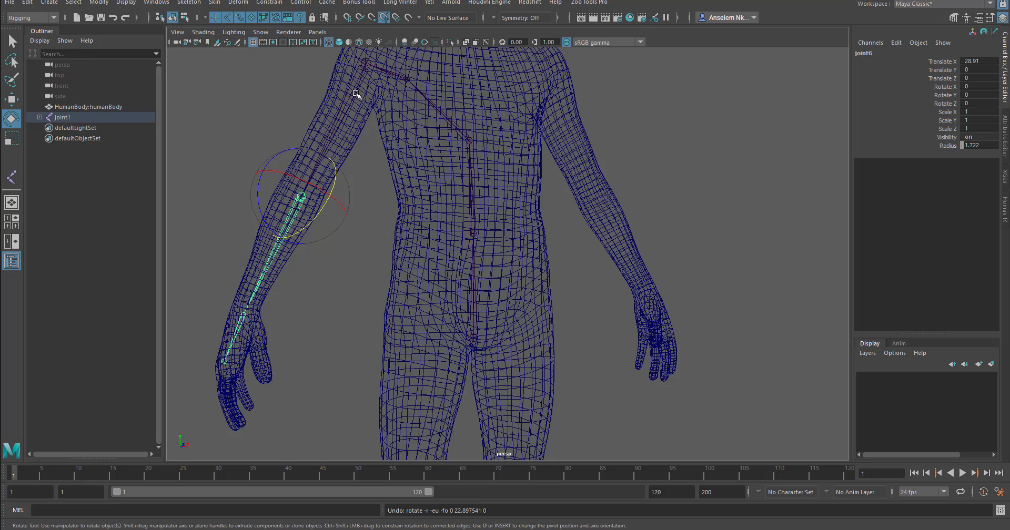
In Maya, select shoulder joint joint5 and pull duplicates of its arm chain away with the Move tool.
click(362, 82)
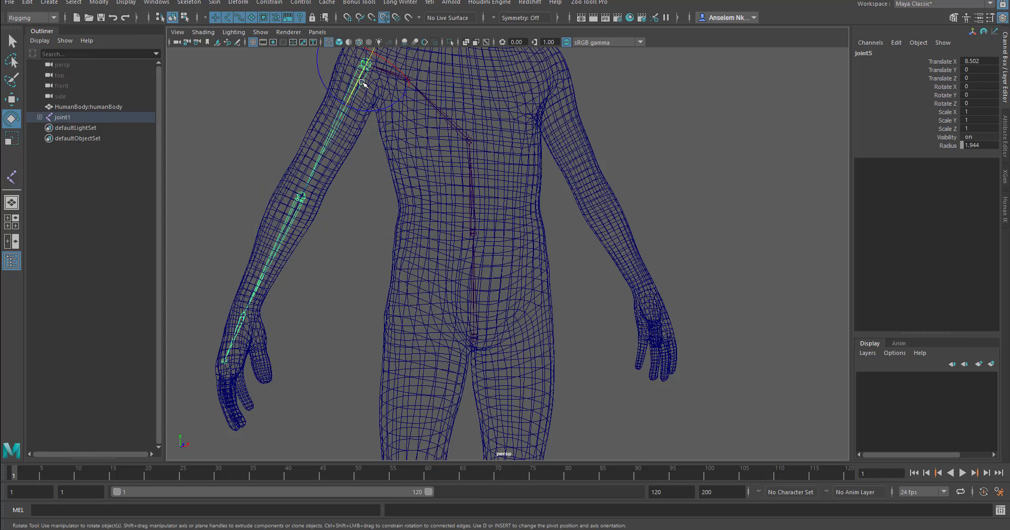
click(11, 100)
alt+middle_drag(401, 104, 409, 163)
mouse_move(408, 91)
shift+mouse_down()
mouse_move(435, 147)
mouse_move(394, 158)
mouse_move(385, 149)
shift+mouse_up()
mouse_move(419, 115)
shift+mouse_down()
mouse_move(366, 77)
mouse_move(412, 72)
mouse_move(397, 97)
mouse_move(374, 93)
mouse_move(420, 120)
mouse_move(410, 112)
shift+mouse_up()
click(332, 217)
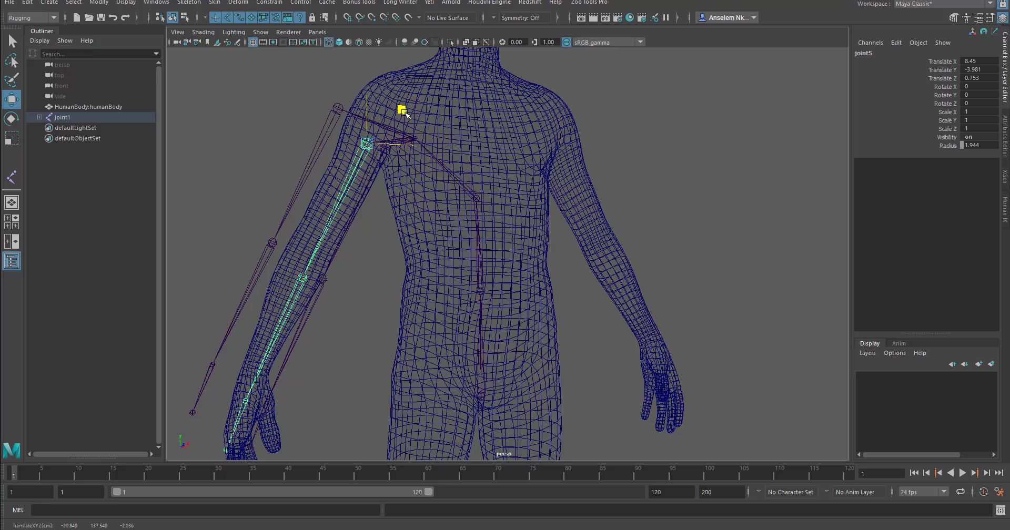
Select the outermost duplicated arm chain, and undo the selection and the last joint move.
click(323, 125)
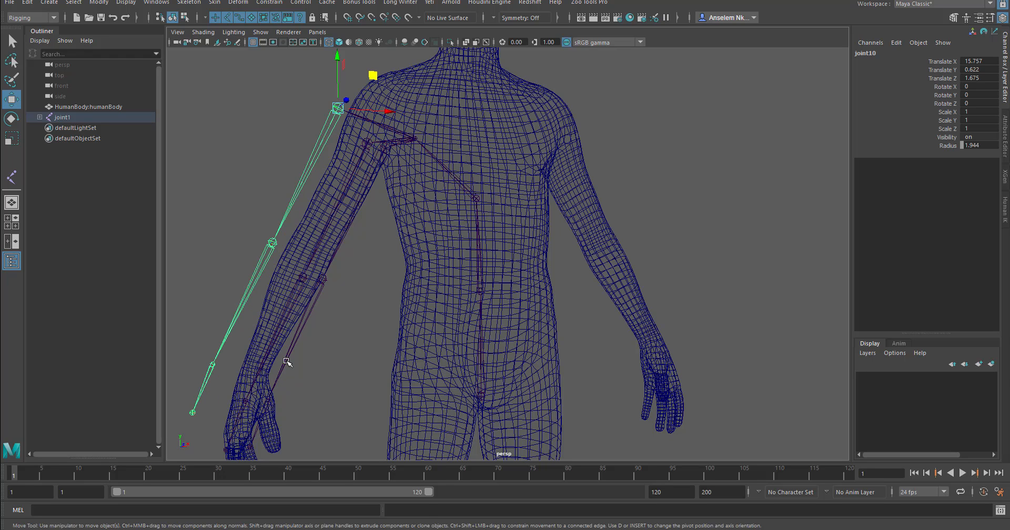
key(ctrl+z)
key(ctrl+z)
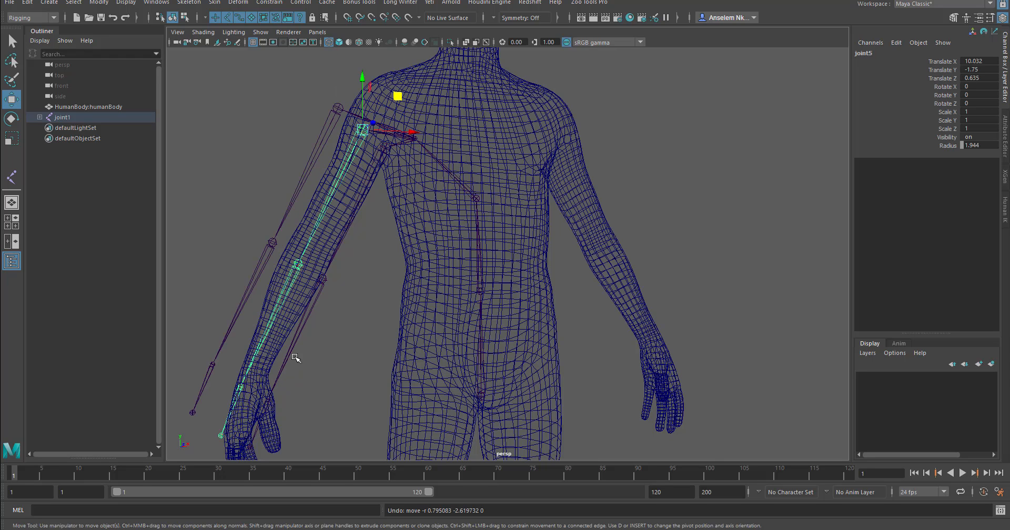
scroll(296, 358, up, 2)
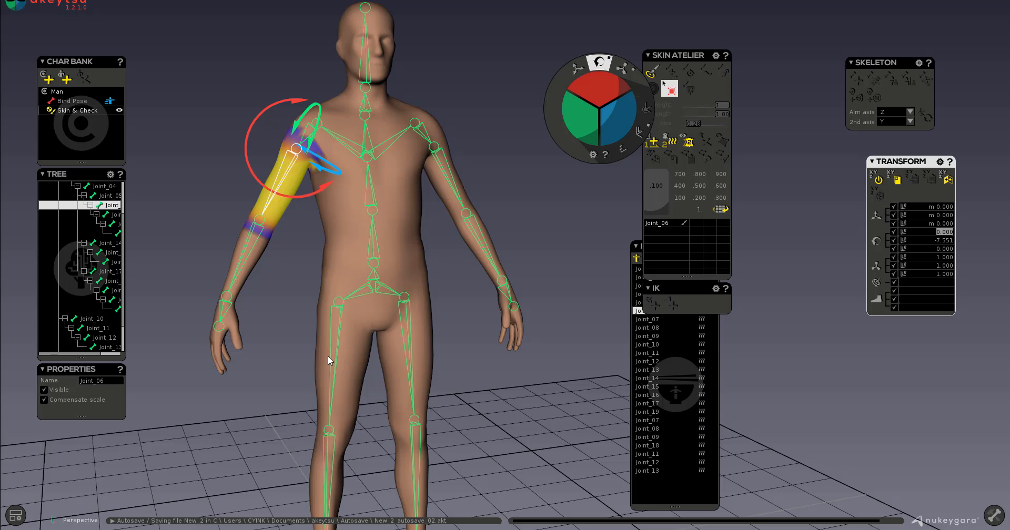
In akeytsu's Bind Pose, create an IK chain from upper arm Joint_06 to wrist Joint_08.
scroll(287, 281, up, 3)
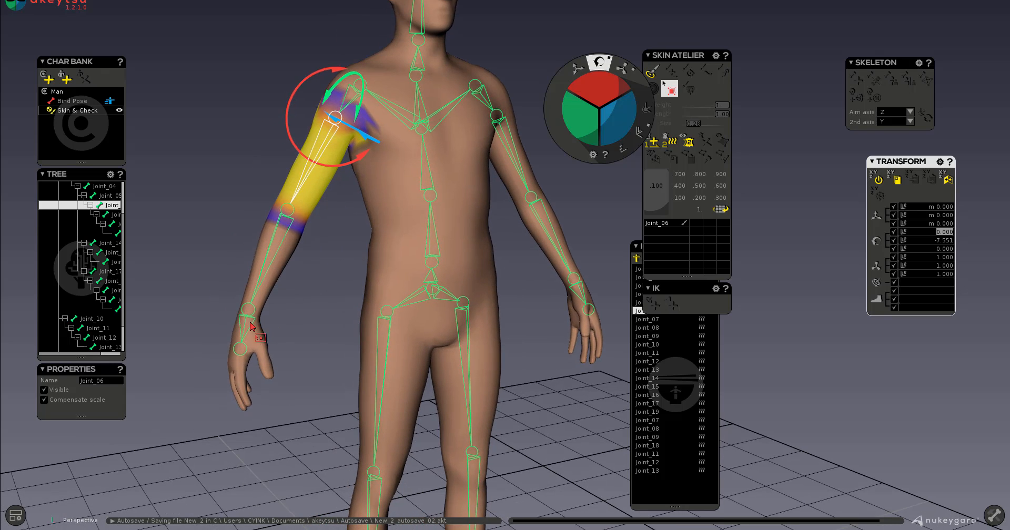
click(249, 327)
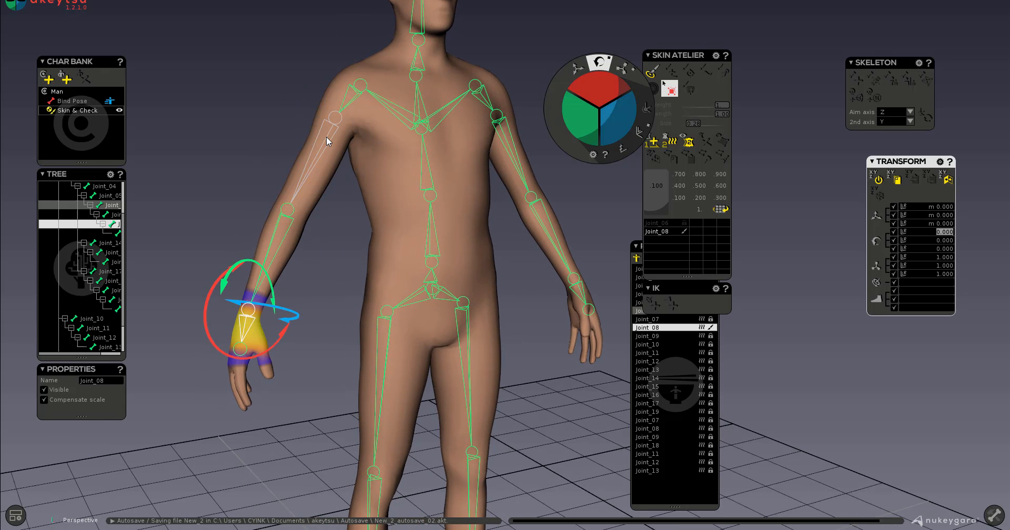
click(72, 100)
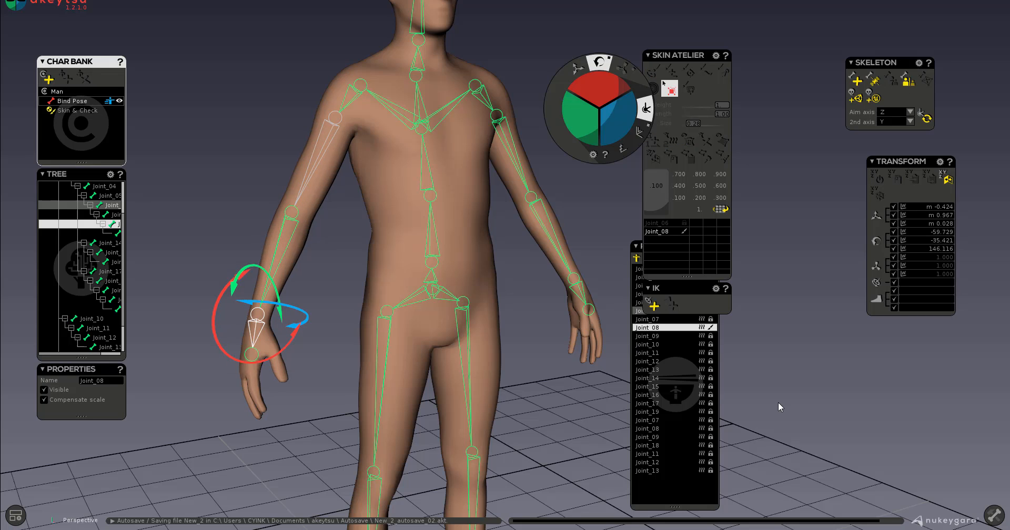
click(651, 304)
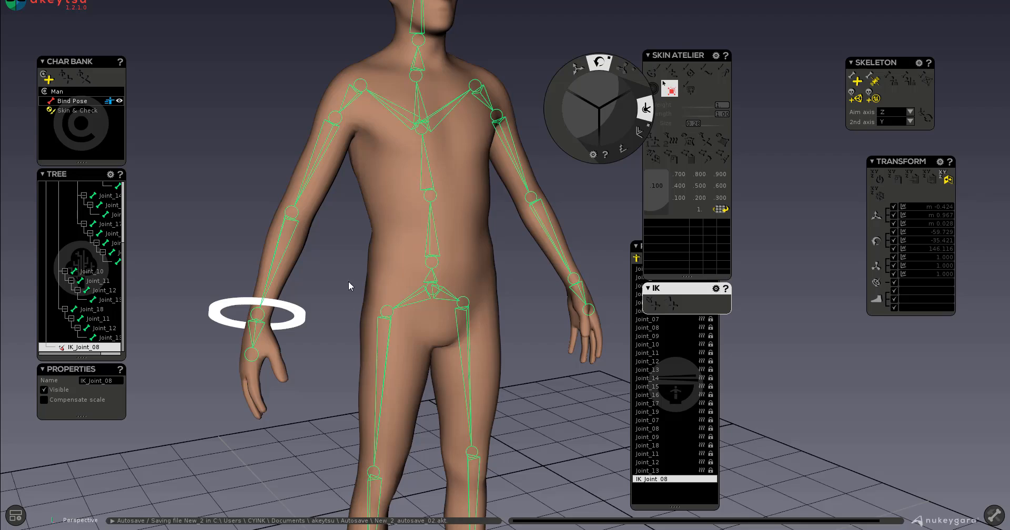
alt+drag(348, 286, 322, 329)
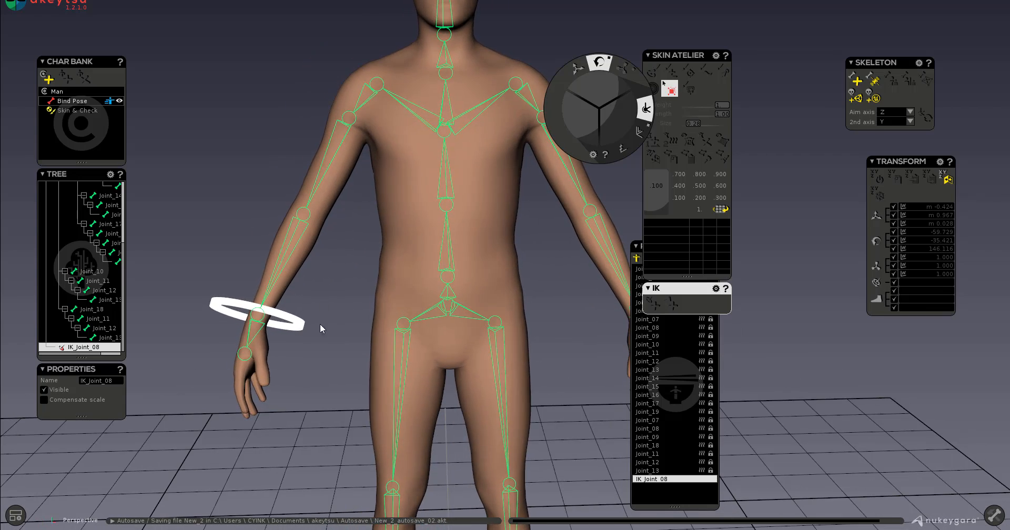
Activate Skin & Check and move the wrist control IK_Joint_08 up and inward to bend the elbow.
click(77, 110)
alt+drag(262, 357, 379, 358)
click(576, 69)
alt+drag(355, 404, 325, 402)
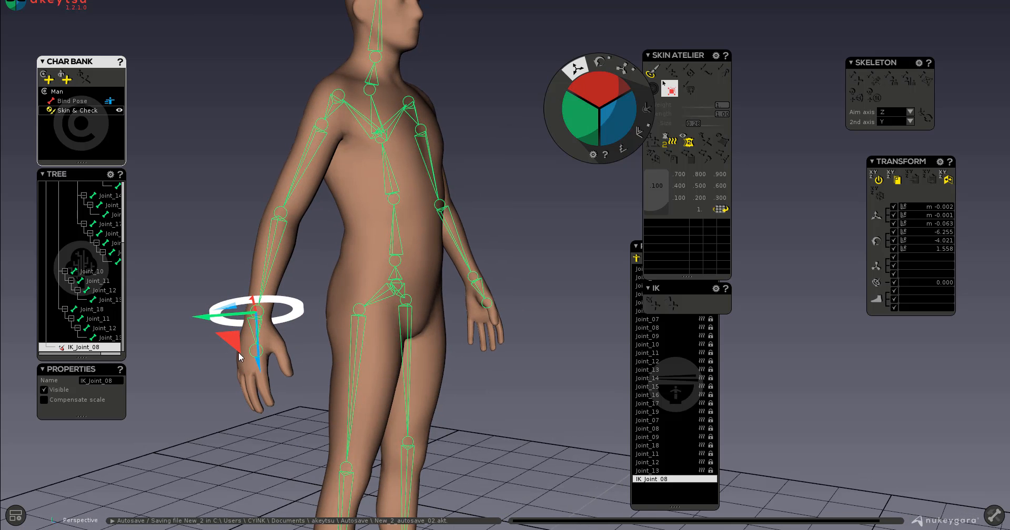
drag(229, 351, 263, 320)
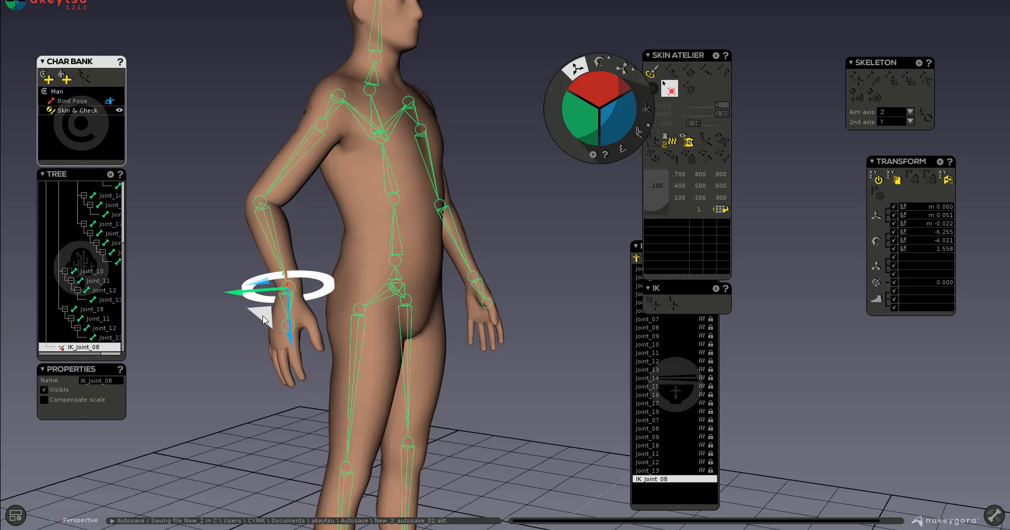
Select hand joint Joint_08 and rotate it to an X rotation of about 4.347 toward the thigh.
click(301, 320)
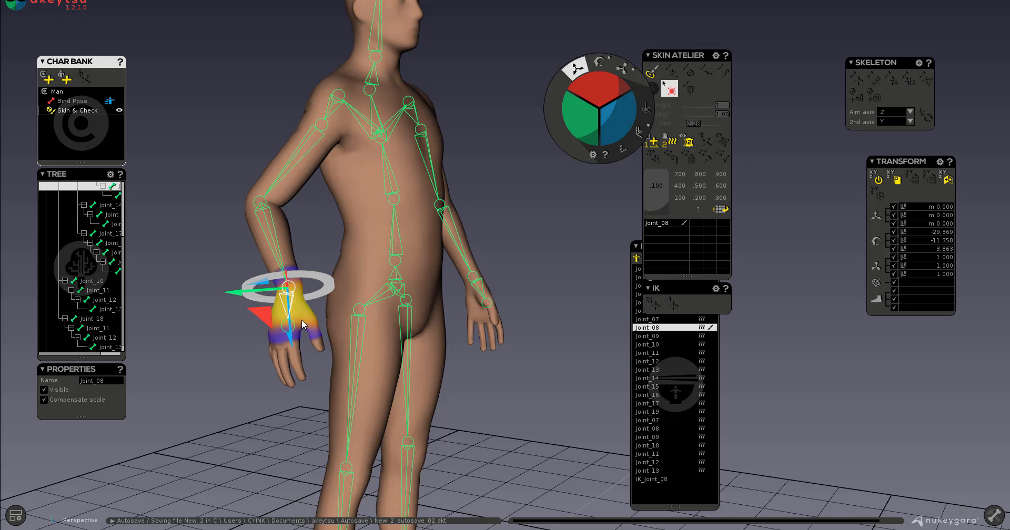
click(599, 63)
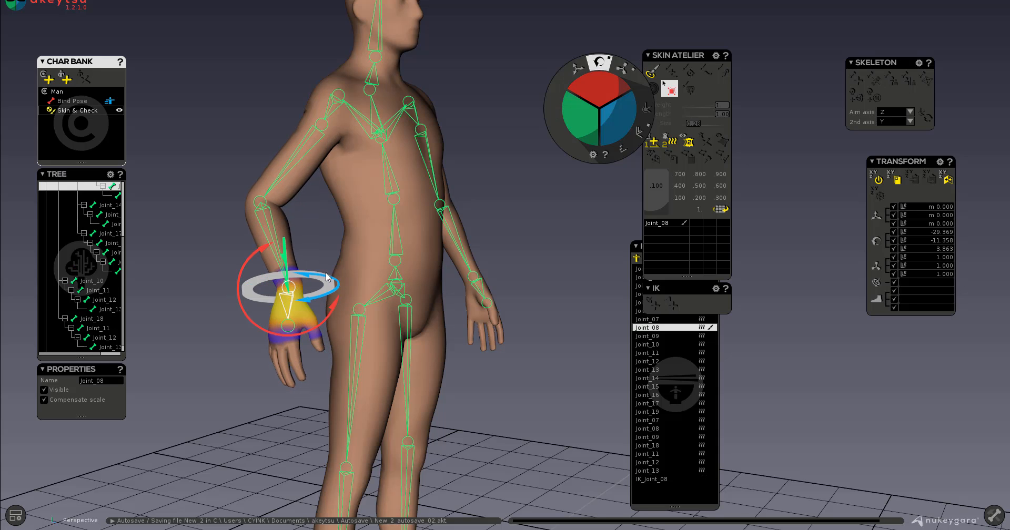
drag(305, 336, 332, 315)
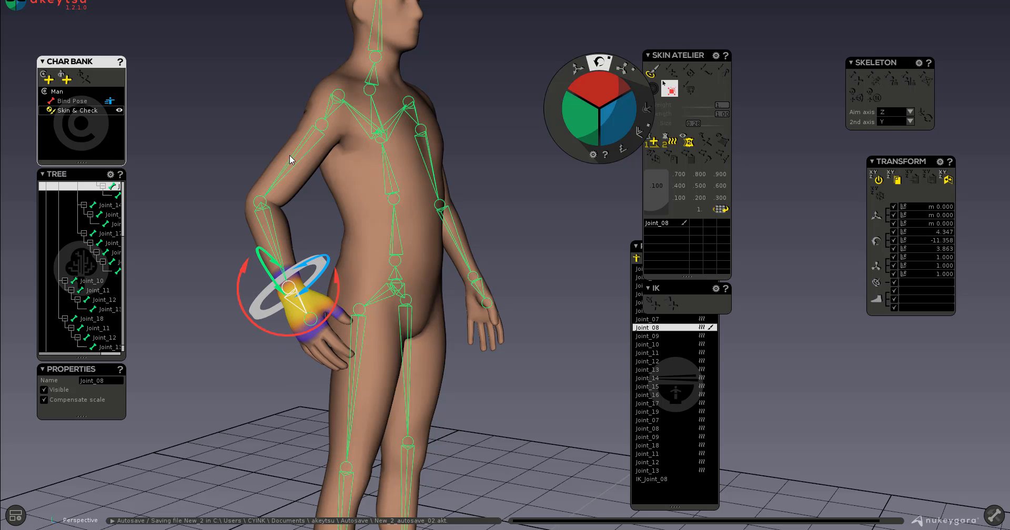
Test-rotate the upper arm of the IK chain, and return to the Bind Pose with the wrist's IK control selected.
click(330, 130)
alt+drag(325, 167, 306, 153)
alt+drag(359, 135, 366, 101)
mouse_move(255, 260)
alt+mouse_down()
mouse_move(235, 272)
mouse_move(247, 255)
alt+mouse_up()
drag(279, 142, 279, 191)
mouse_move(287, 303)
alt+mouse_down()
mouse_move(289, 316)
mouse_move(274, 310)
alt+mouse_up()
click(273, 309)
alt+drag(295, 345, 292, 326)
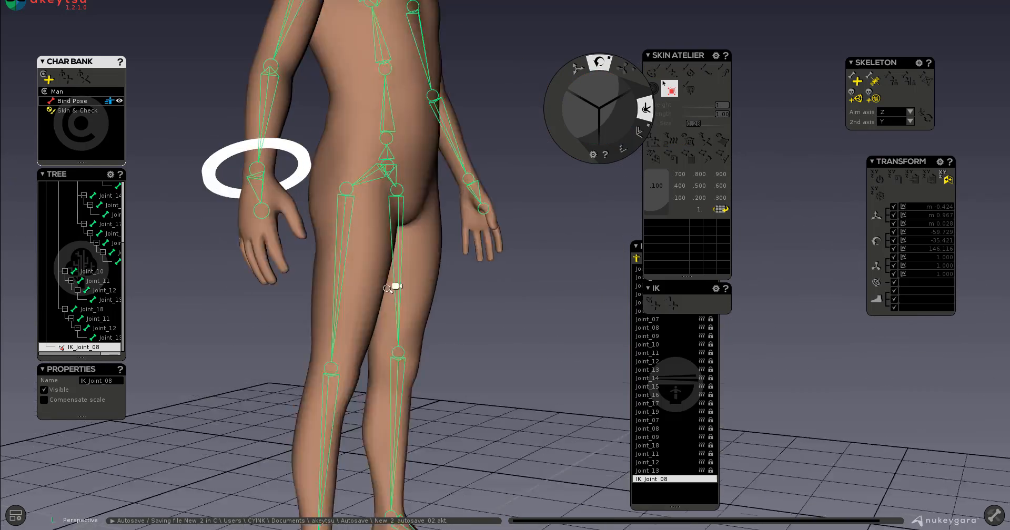
Create an IK chain on the character's opposite arm from upper arm Joint_19 to its wrist Joint_08.
alt+right_drag(393, 279, 455, 309)
alt+drag(456, 313, 427, 388)
alt+right_drag(427, 387, 238, 338)
alt+middle_drag(239, 338, 216, 266)
alt+drag(216, 266, 410, 323)
alt+right_drag(410, 323, 504, 298)
alt+drag(501, 297, 480, 268)
click(431, 169)
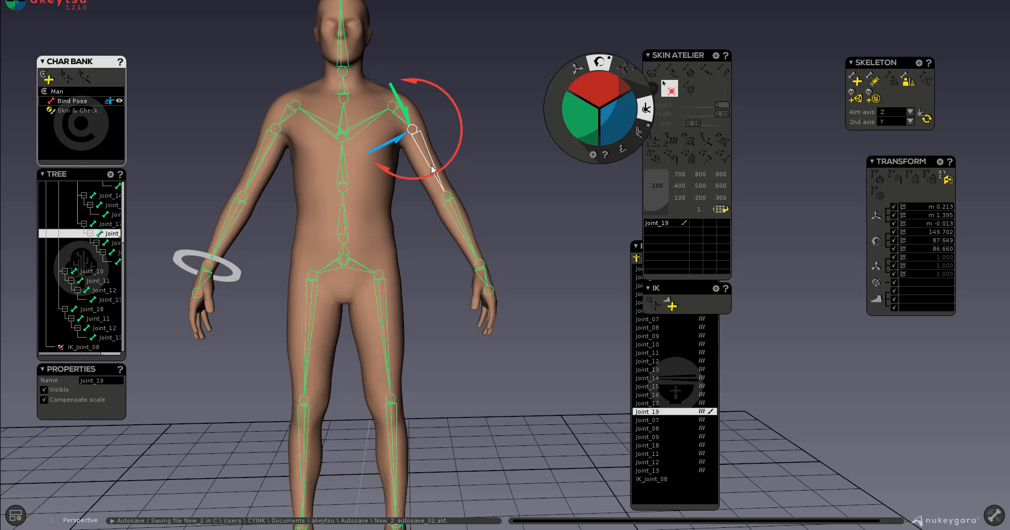
click(481, 269)
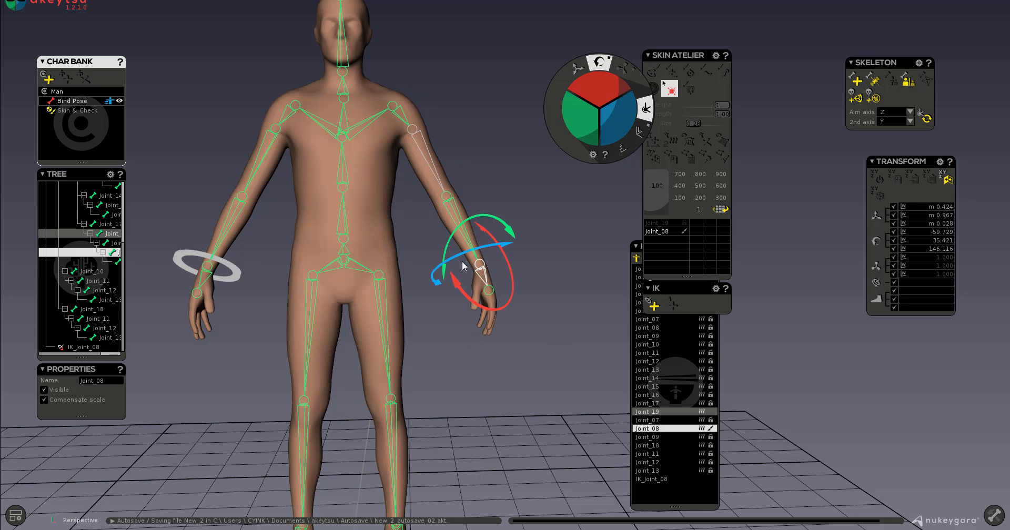
click(654, 306)
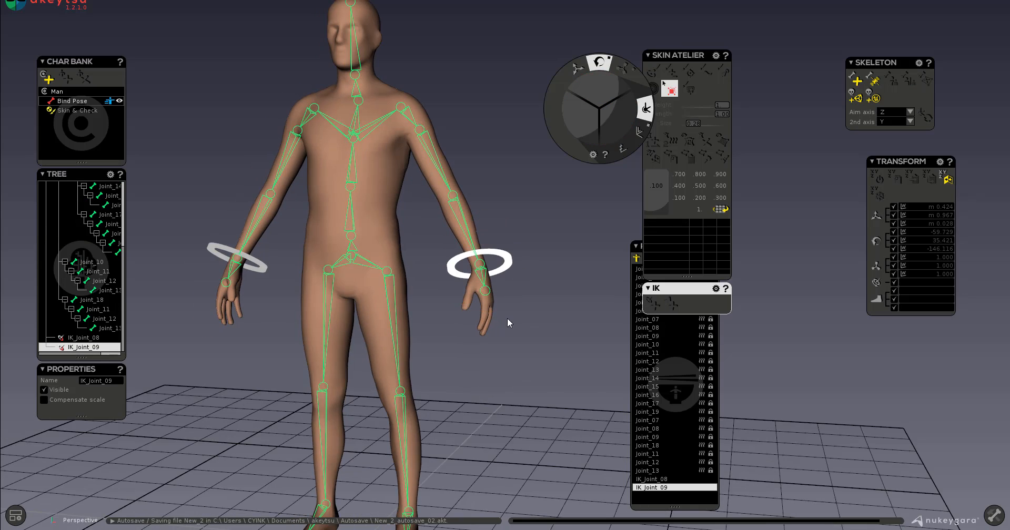
Create a reverse foot control on toe joint Joint_13 of the character's right leg.
alt+drag(507, 317, 450, 285)
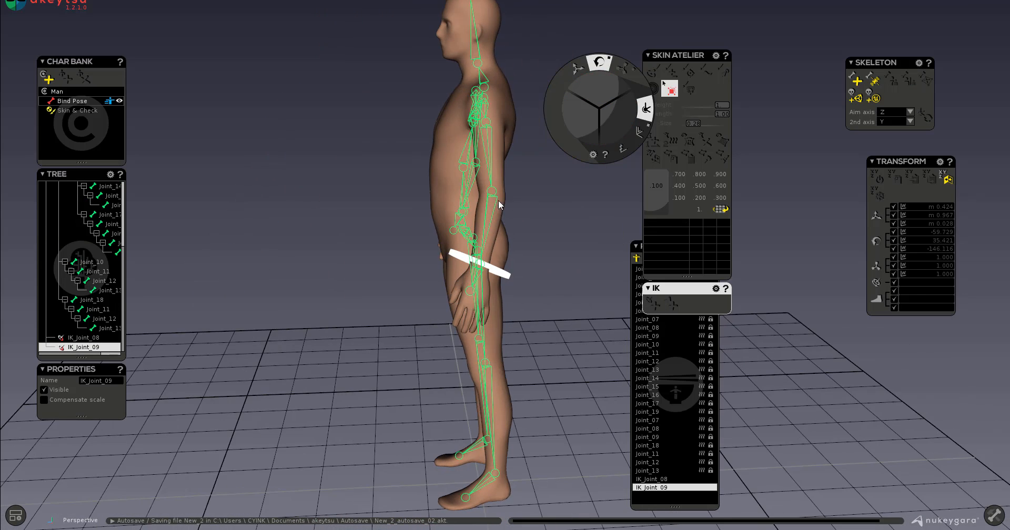
alt+drag(498, 201, 442, 184)
alt+right_drag(442, 184, 463, 323)
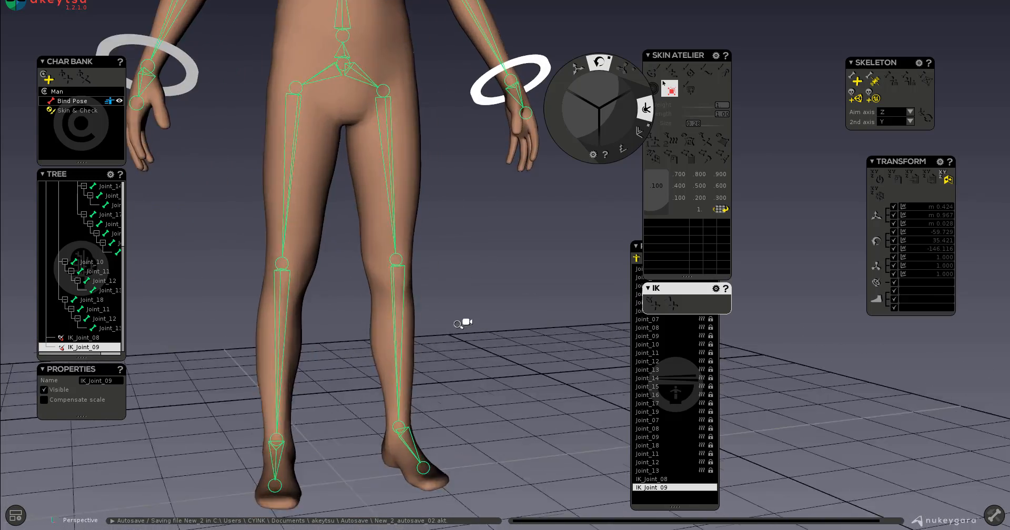
alt+drag(463, 323, 422, 380)
alt+middle_drag(422, 380, 448, 273)
alt+drag(447, 274, 415, 333)
alt+middle_drag(415, 332, 464, 279)
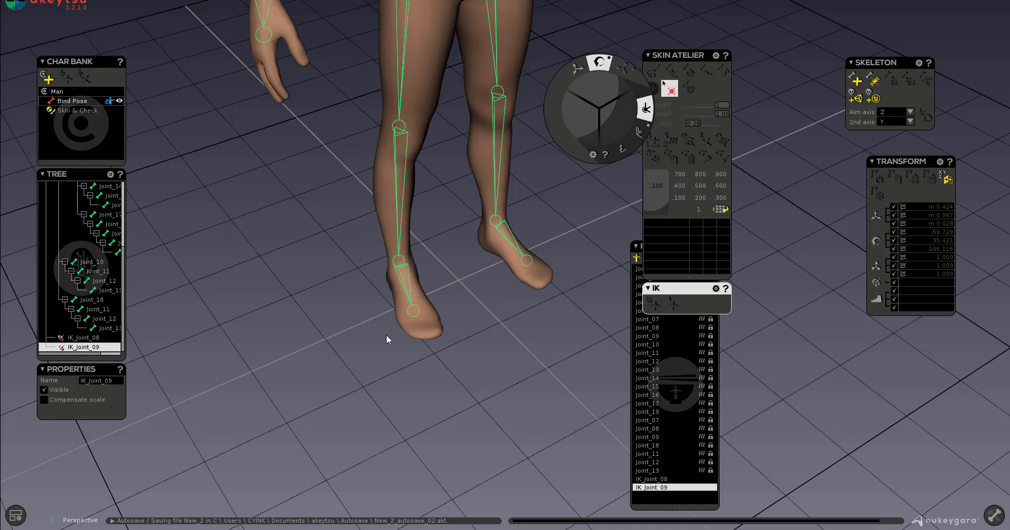
click(411, 312)
middle_drag(429, 334, 465, 346)
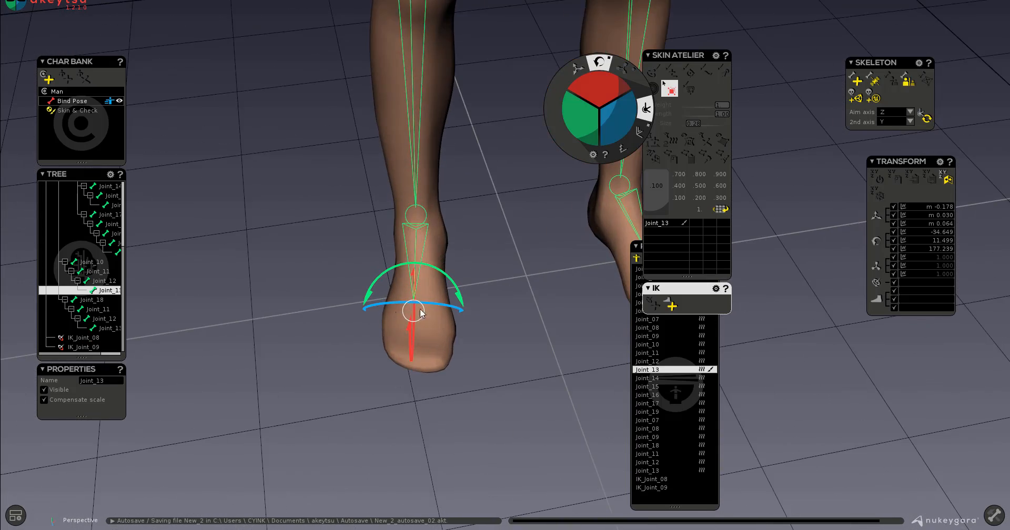
middle_drag(408, 390, 289, 216)
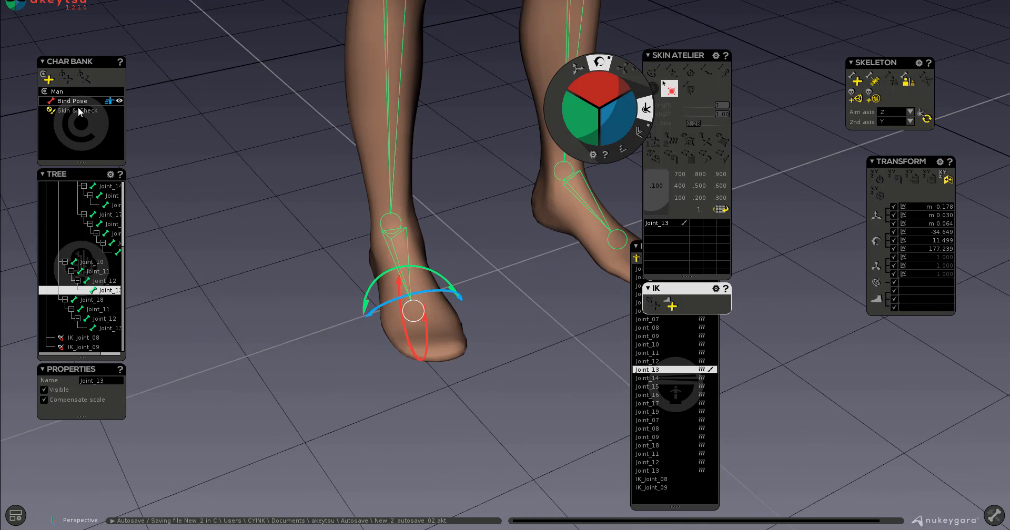
mouse_move(431, 378)
middle_down()
mouse_move(433, 367)
mouse_move(494, 369)
mouse_move(395, 397)
mouse_move(432, 380)
middle_up()
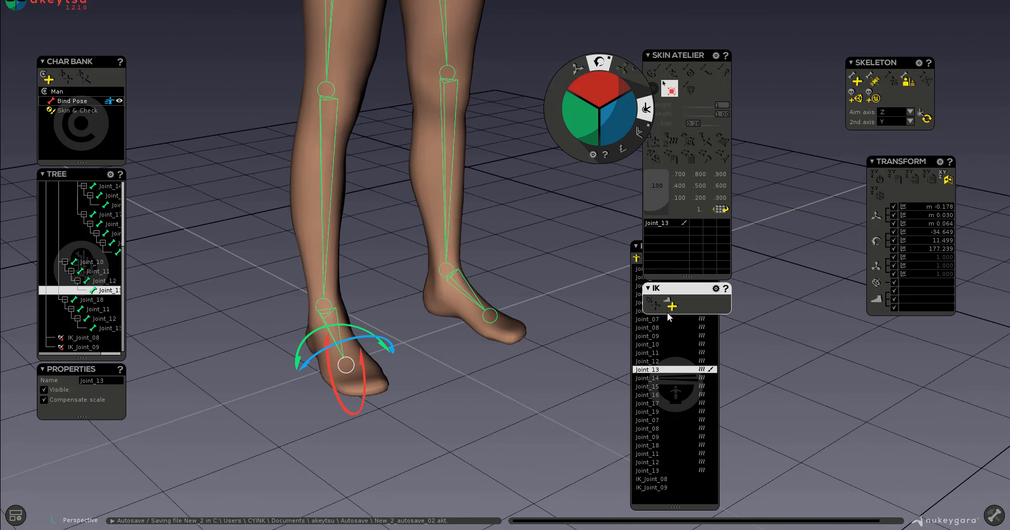
click(668, 303)
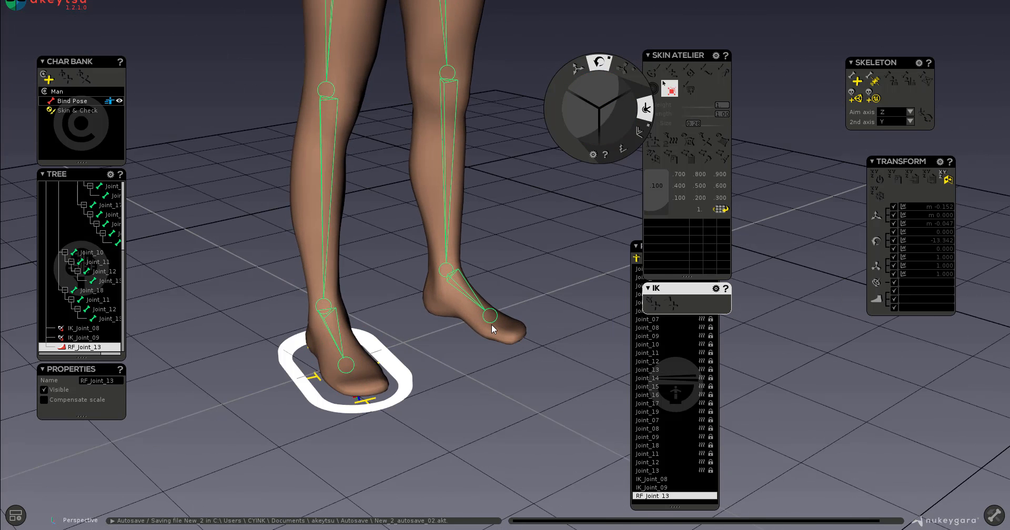
Create a reverse foot control on the toe joint of the character's left leg.
click(490, 316)
click(667, 305)
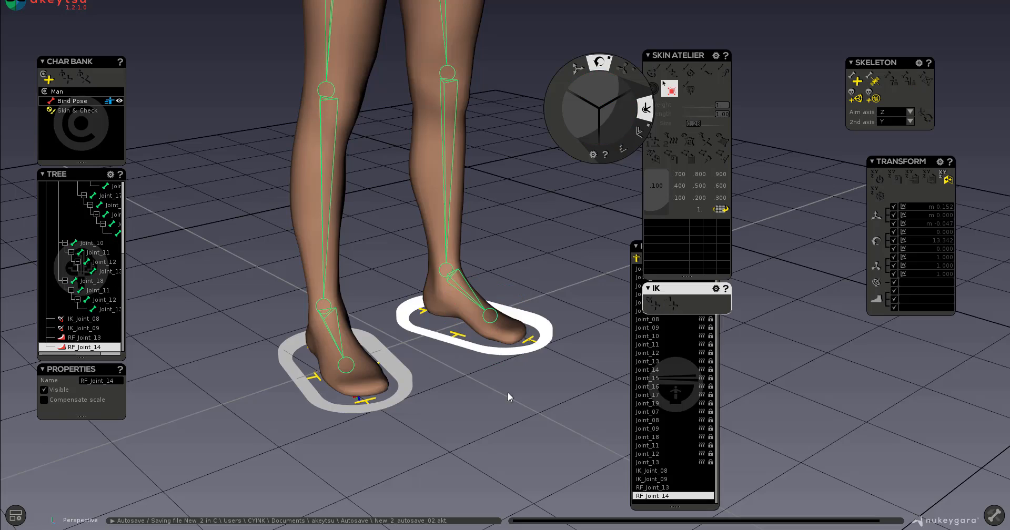
Examine both reverse foot controls and the arm IK controls on the whole character from several angles.
alt+drag(507, 393, 490, 316)
scroll(469, 427, down, 4)
alt+middle_drag(489, 315, 506, 453)
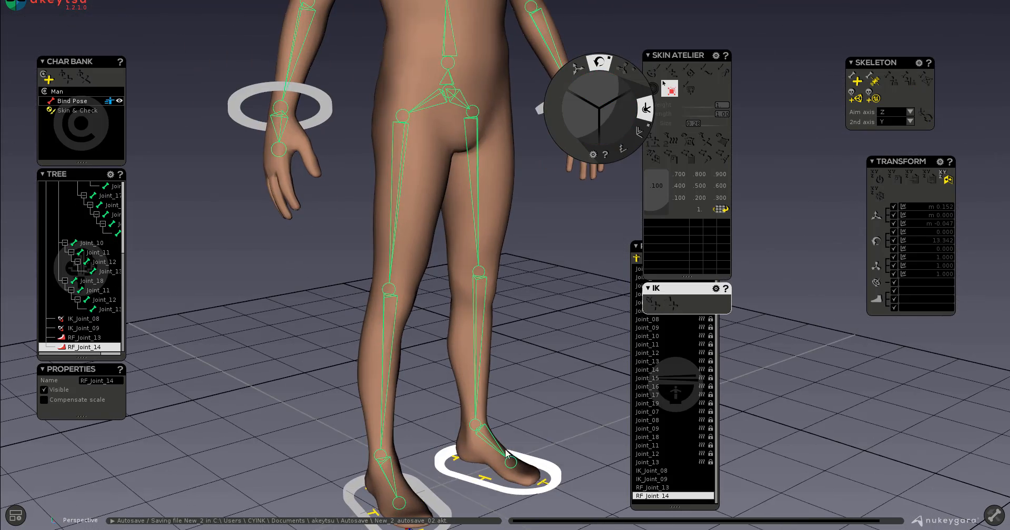
scroll(362, 368, down, 4)
alt+drag(437, 386, 507, 387)
alt+middle_drag(507, 387, 450, 332)
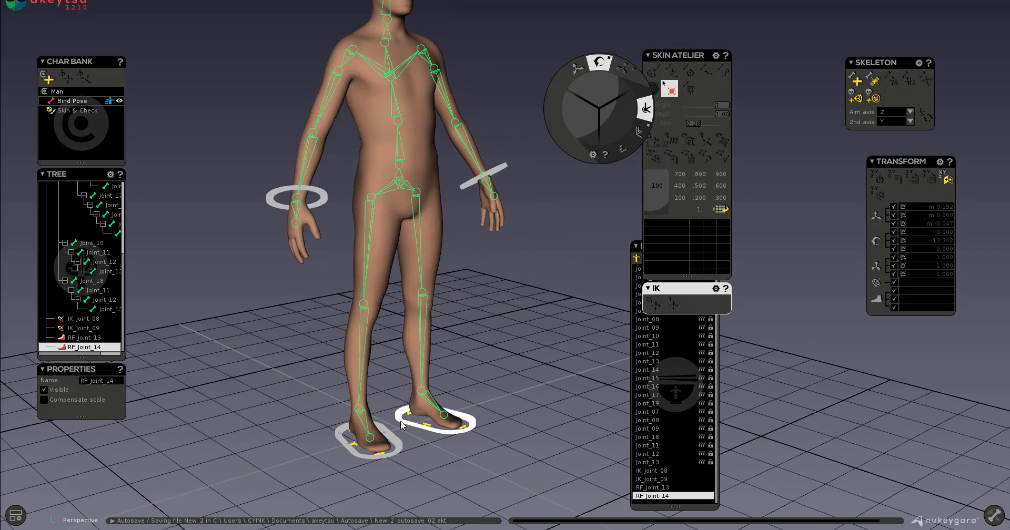
alt+drag(402, 424, 428, 462)
scroll(448, 443, up, 4)
alt+middle_drag(451, 443, 478, 418)
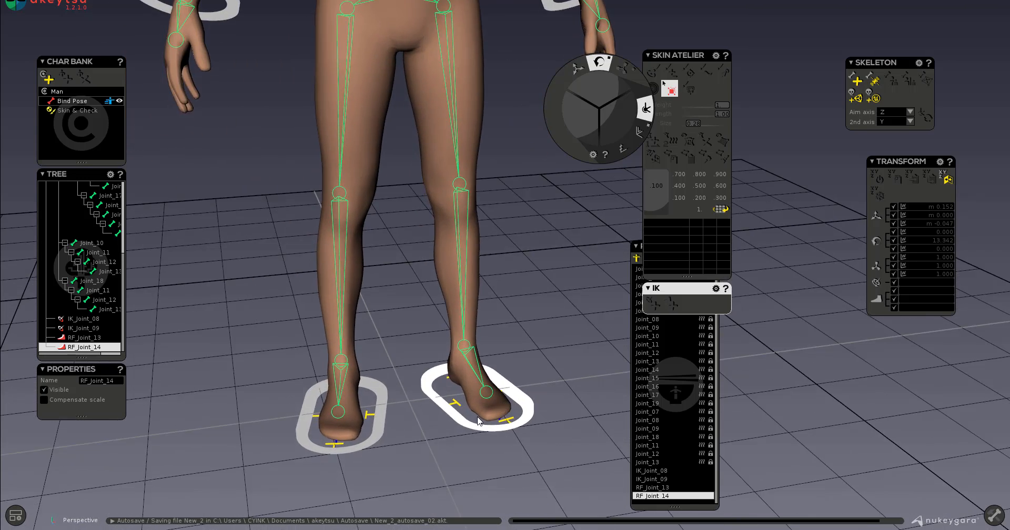
mouse_move(478, 419)
alt+mouse_down()
mouse_move(474, 435)
mouse_move(483, 437)
alt+mouse_up()
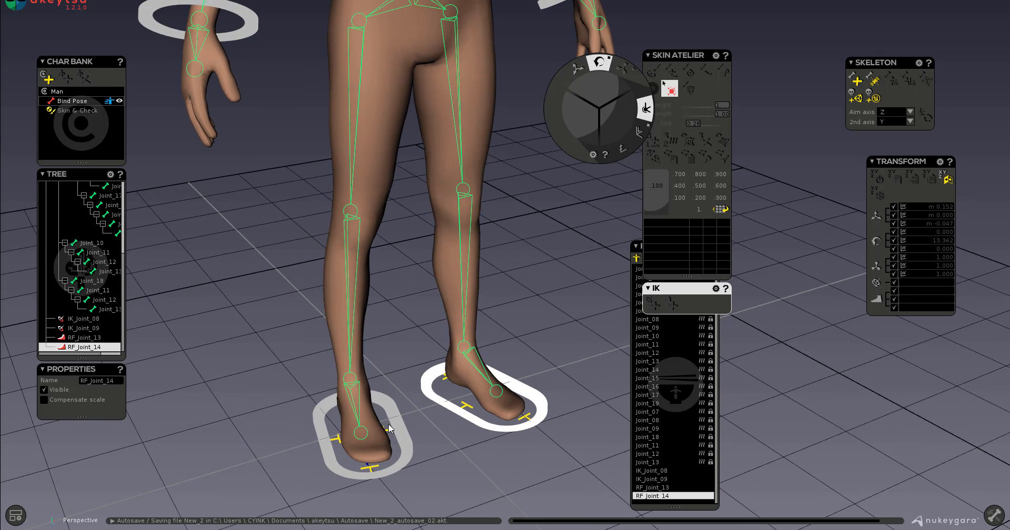
Switch to the Skin & Check stage and select the right wrist's IK control IK_Joint_08.
click(77, 112)
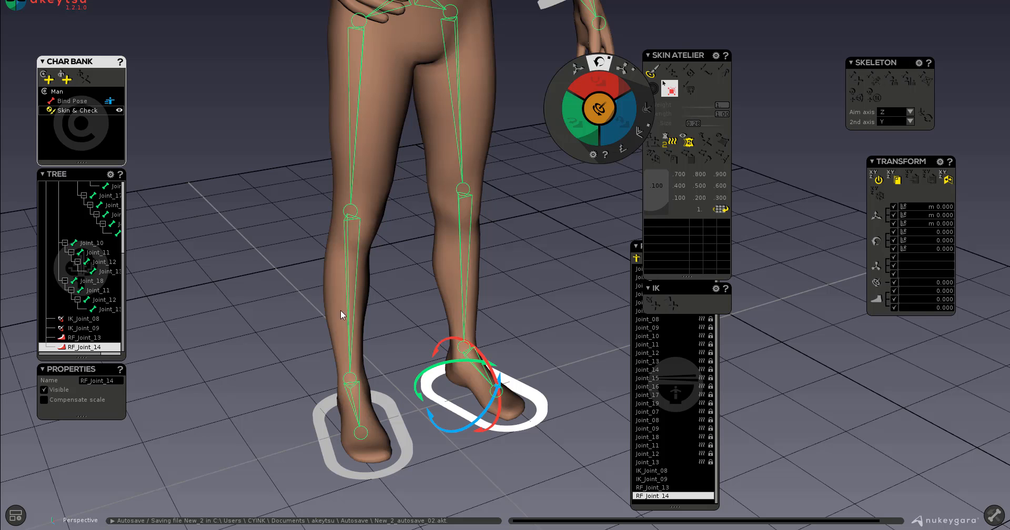
alt+middle_drag(518, 171, 500, 316)
click(237, 140)
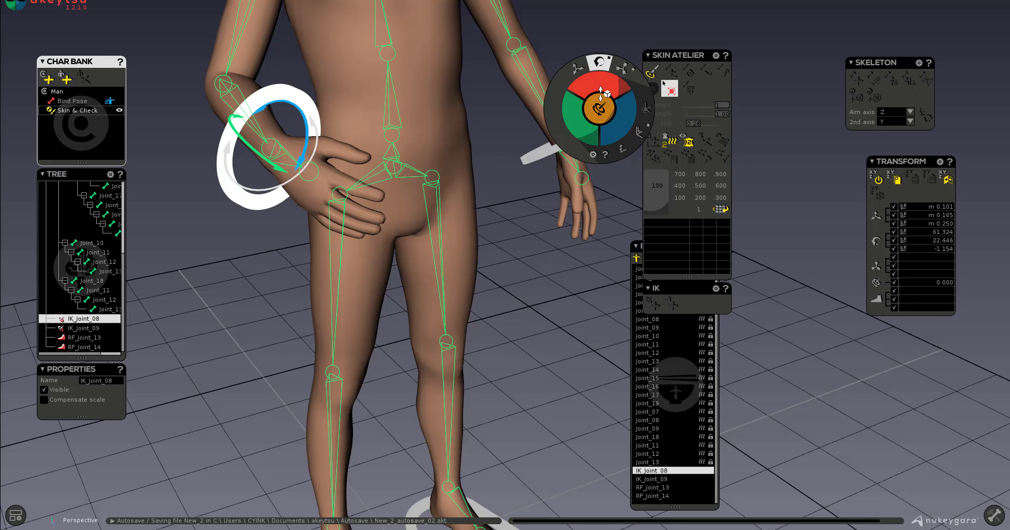
alt+middle_drag(411, 340, 429, 165)
Rotate the right foot's reverse foot control RF_Joint_13 outward to a Y rotation of about -9.900.
click(378, 465)
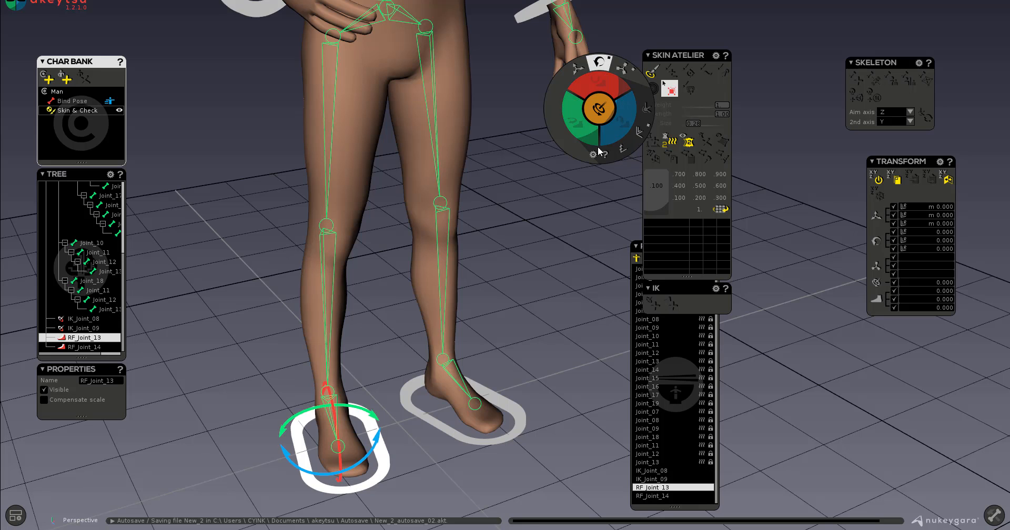
alt+middle_drag(528, 318, 515, 274)
alt+right_drag(515, 274, 485, 250)
alt+drag(485, 250, 493, 268)
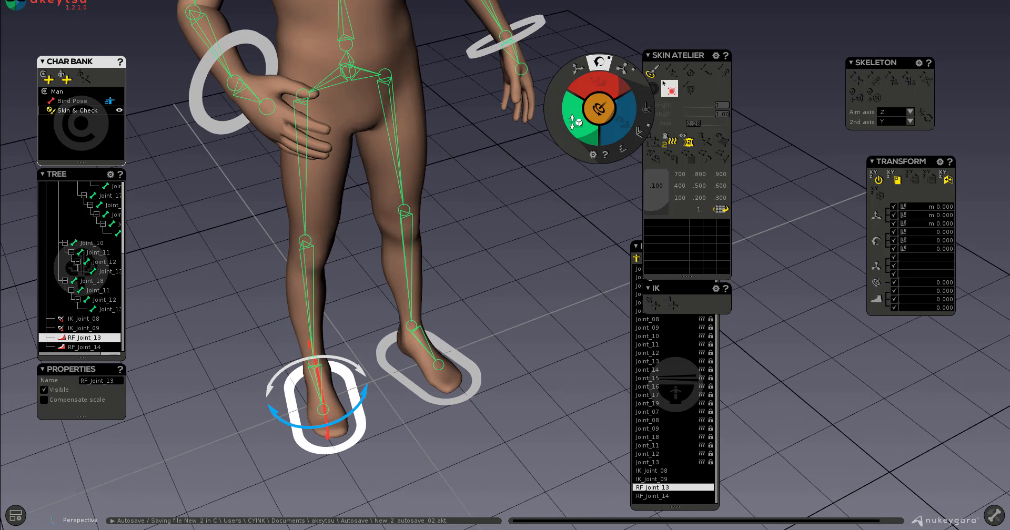
mouse_move(575, 121)
mouse_down()
mouse_move(576, 99)
mouse_move(573, 125)
mouse_up()
mouse_move(604, 75)
mouse_down()
mouse_move(612, 112)
mouse_move(617, 87)
mouse_up()
key(ctrl+z)
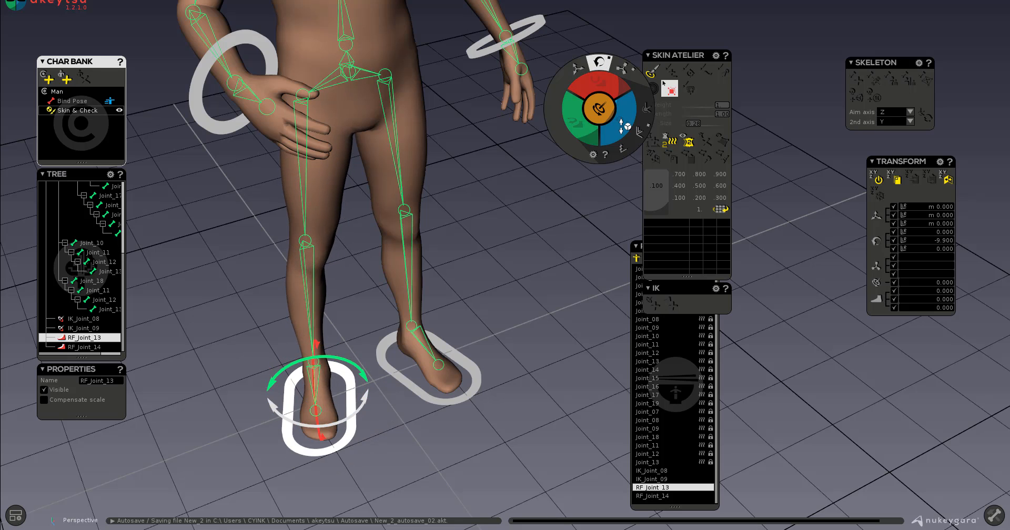
mouse_move(623, 126)
mouse_down()
mouse_move(628, 118)
mouse_move(665, 149)
mouse_move(609, 125)
mouse_up()
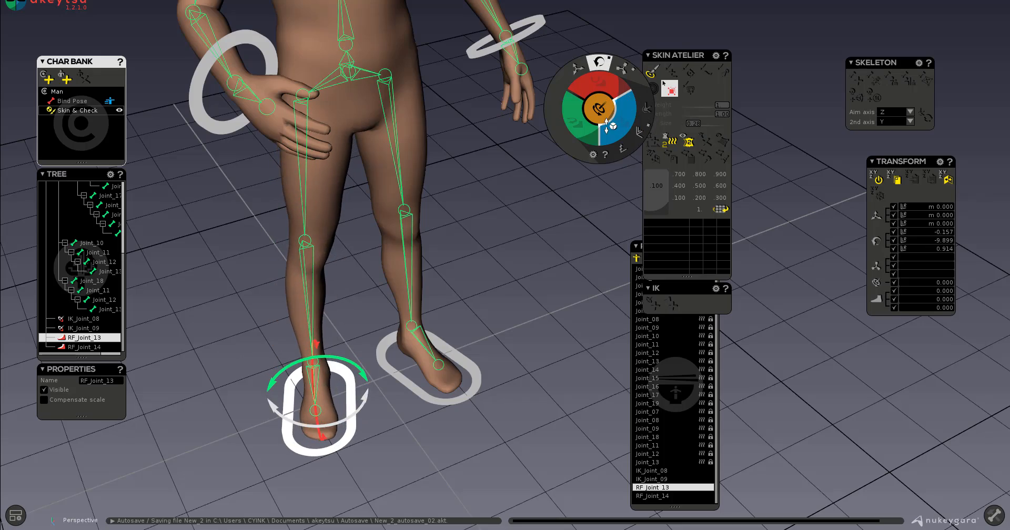
key(ctrl+z)
Examine the posed legs and feet around the whole character, ending on a side view.
alt+drag(392, 322, 394, 260)
alt+middle_drag(394, 258, 446, 399)
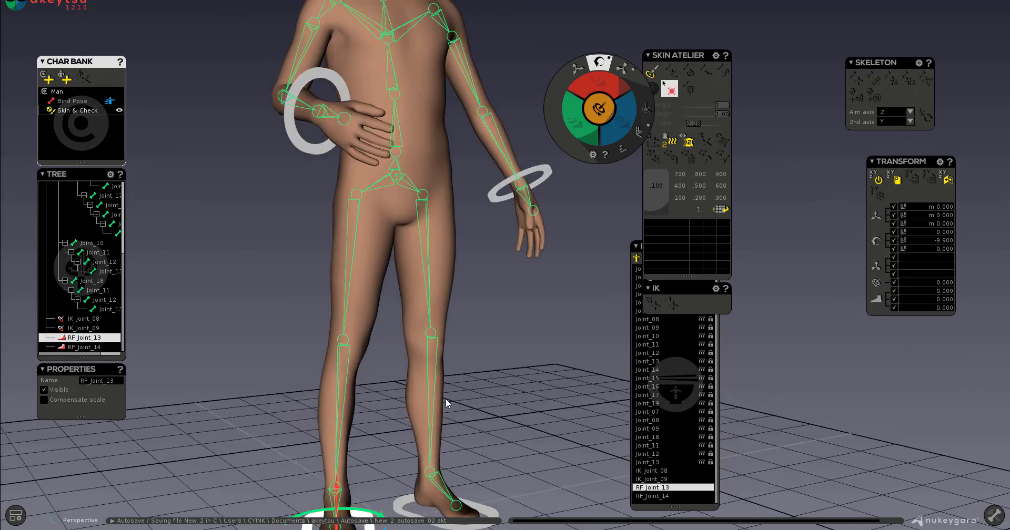
alt+right_drag(446, 399, 367, 394)
alt+drag(368, 394, 415, 345)
alt+right_drag(415, 345, 531, 392)
alt+drag(530, 392, 346, 334)
alt+middle_drag(422, 299, 454, 209)
alt+drag(424, 376, 495, 337)
alt+right_drag(494, 337, 405, 327)
alt+drag(405, 327, 395, 368)
alt+middle_drag(394, 368, 368, 387)
alt+right_drag(368, 386, 429, 379)
alt+middle_drag(428, 379, 352, 408)
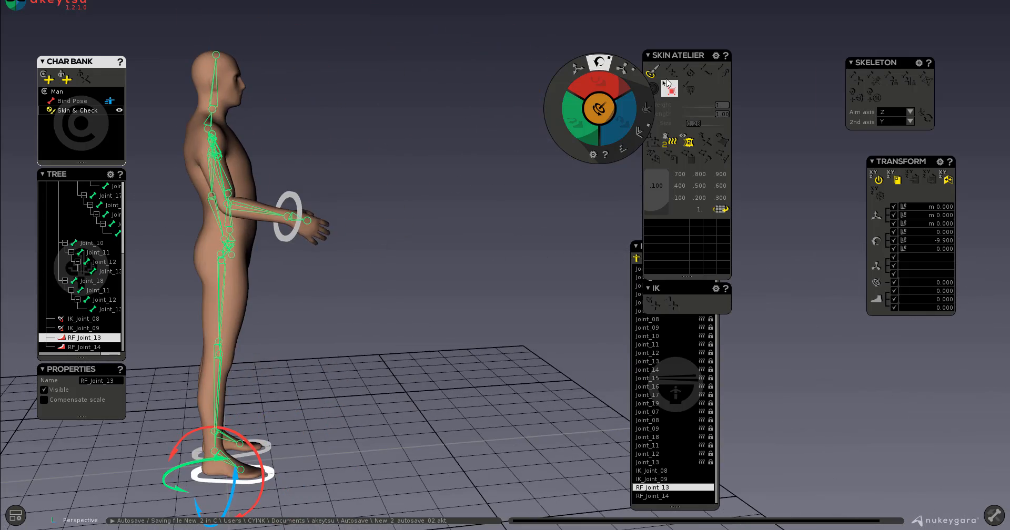
Try moving the right foot's reverse foot control up and forward to test the leg, and undo the move.
click(577, 69)
alt+drag(296, 447, 298, 430)
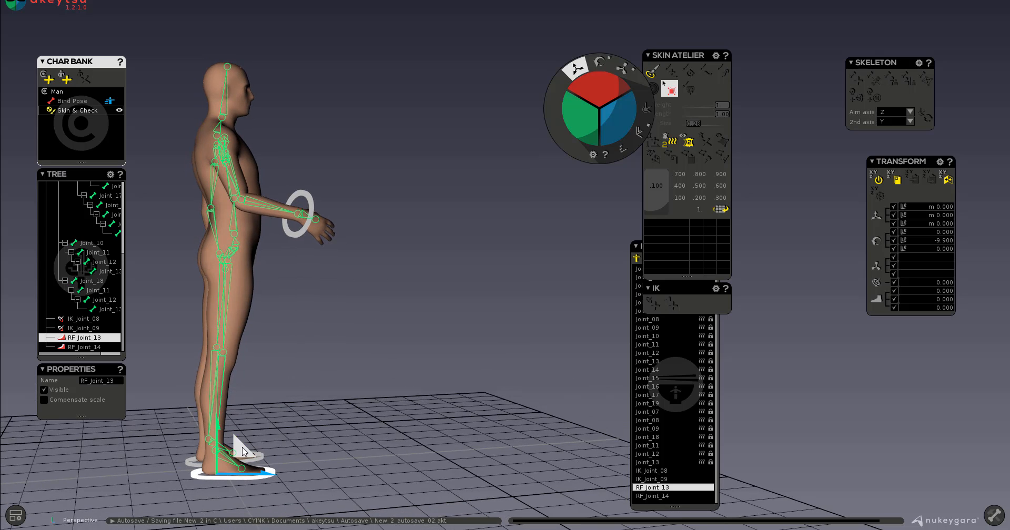
drag(243, 451, 281, 383)
alt+drag(341, 397, 216, 408)
key(ctrl+z)
Try raising the left foot's reverse foot control RF_Joint_14 to a Y position of about 0.154, and undo it.
alt+drag(339, 430, 345, 459)
click(360, 466)
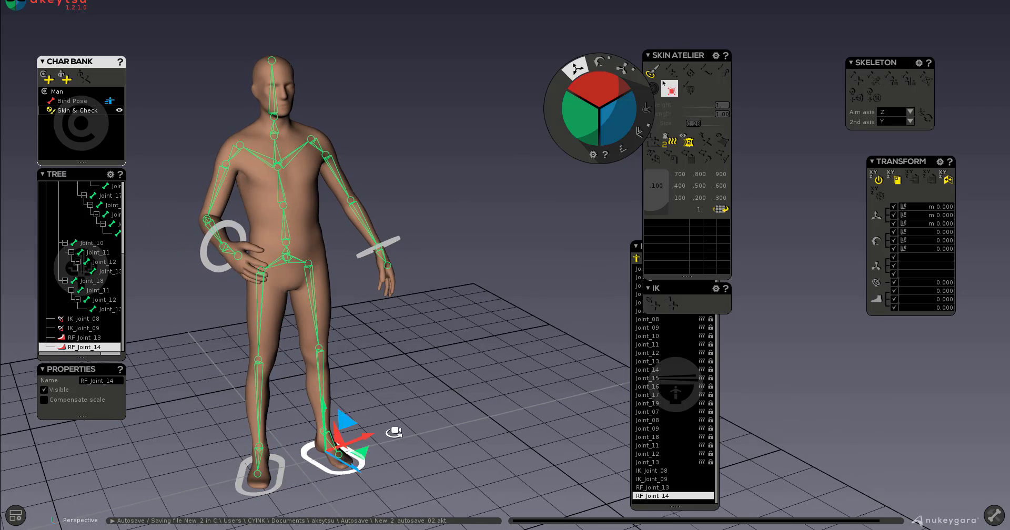
alt+drag(394, 433, 226, 410)
drag(323, 405, 322, 368)
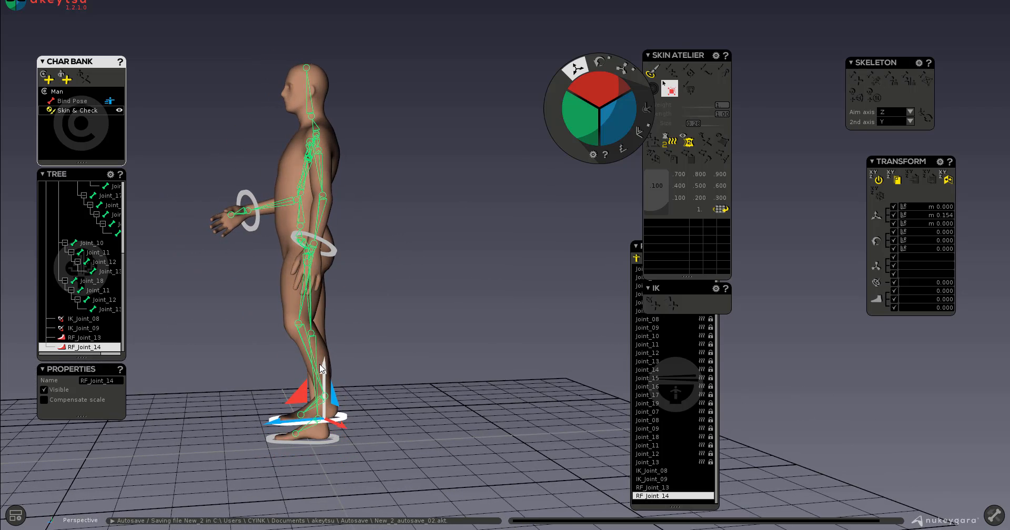
key(ctrl+z)
alt+drag(387, 363, 560, 383)
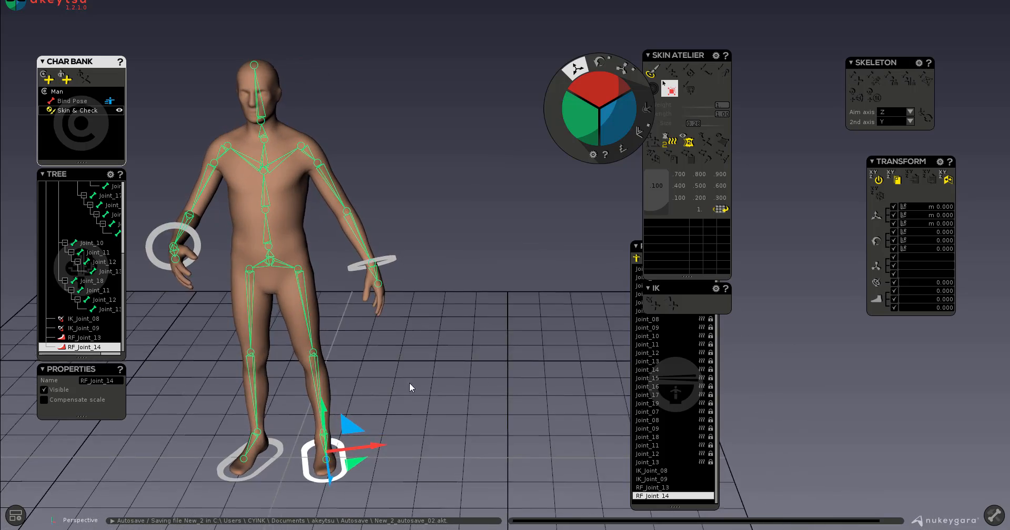
Move the right wrist's IK control IK_Joint_08 to about 0.031, 0.142, 0.201, undoing any extra move.
alt+middle_drag(407, 384, 465, 293)
alt+right_drag(456, 427, 514, 415)
alt+drag(514, 415, 504, 433)
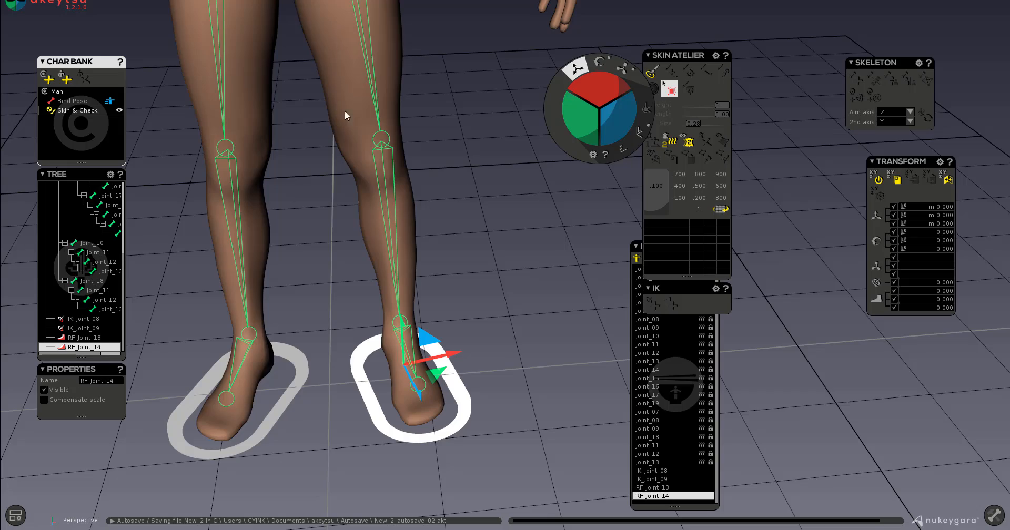
alt+drag(398, 152, 446, 223)
alt+right_drag(447, 223, 390, 175)
alt+middle_drag(390, 176, 415, 324)
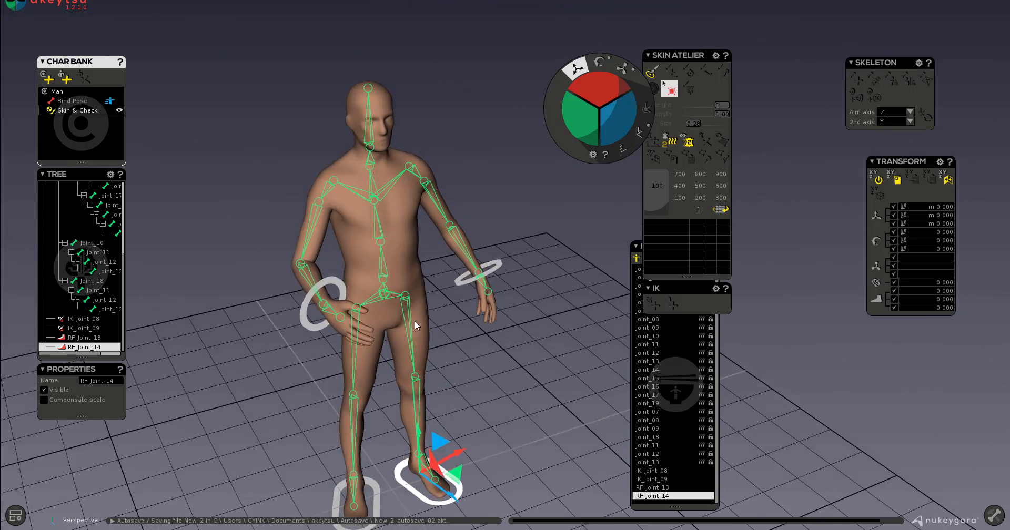
alt+drag(415, 324, 260, 271)
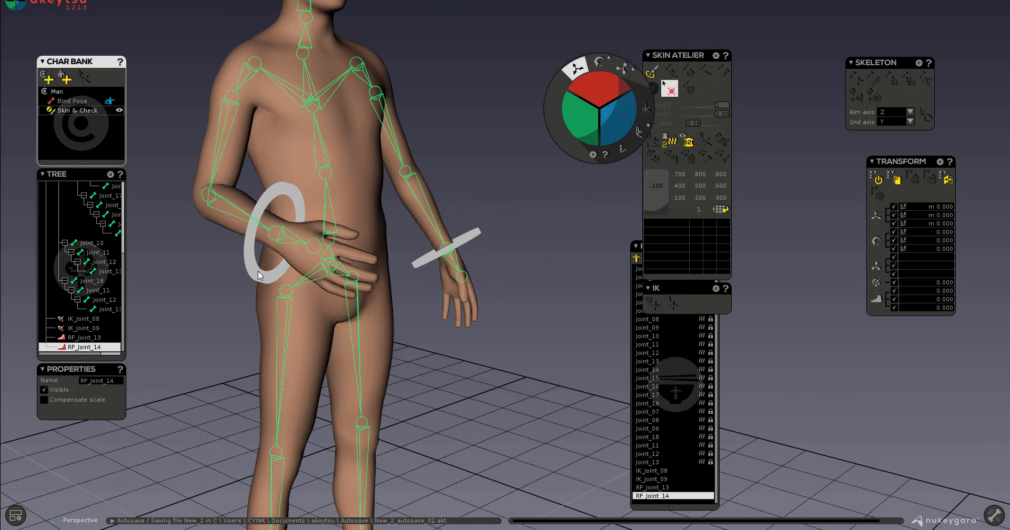
click(257, 268)
middle_drag(238, 297, 361, 314)
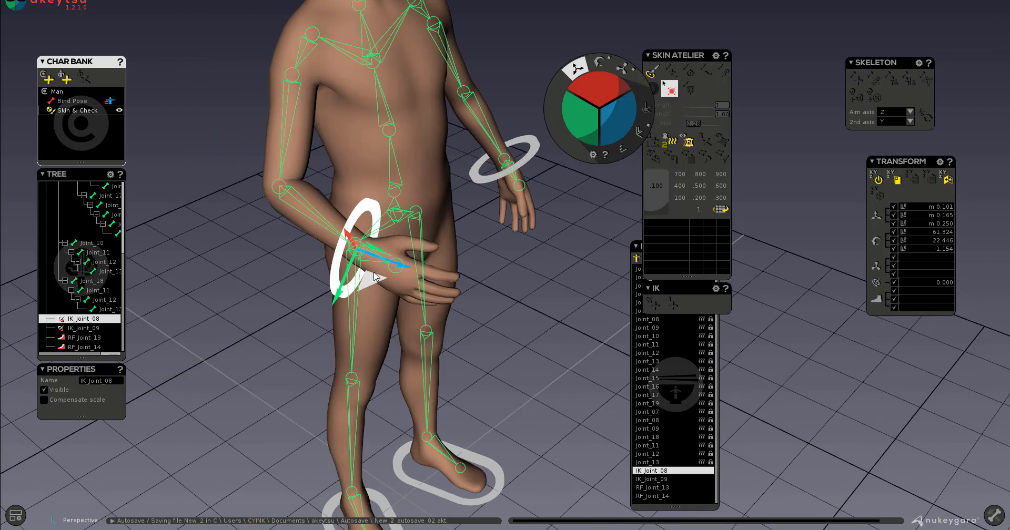
drag(375, 277, 405, 246)
middle_drag(475, 361, 371, 279)
scroll(388, 302, down, 5)
drag(404, 255, 384, 264)
key(ctrl+z)
Swivel the right arm's IK chain to 9.000 and rotate its wrist control to an X rotation of about 17.245.
middle_drag(341, 305, 461, 327)
middle_drag(308, 225, 489, 304)
scroll(489, 304, up, 5)
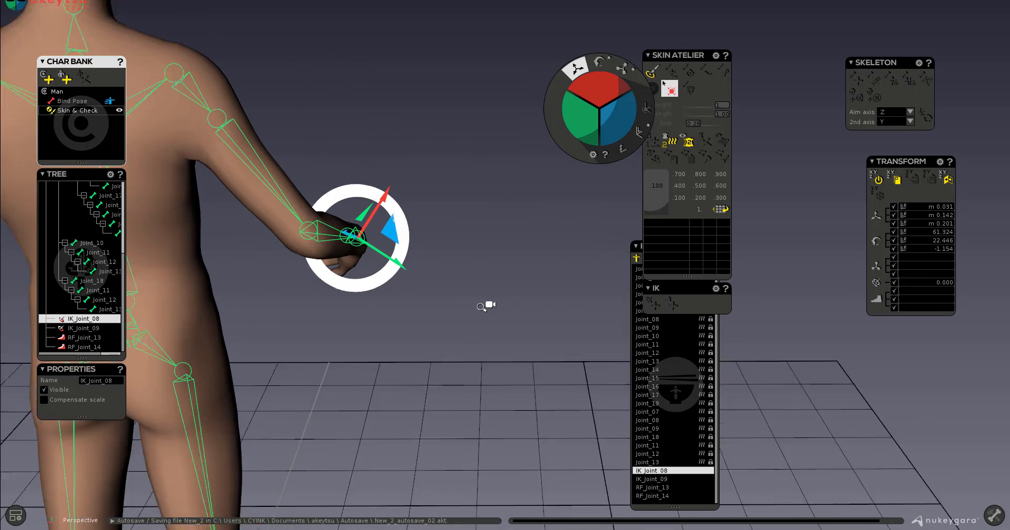
middle_drag(382, 310, 377, 290)
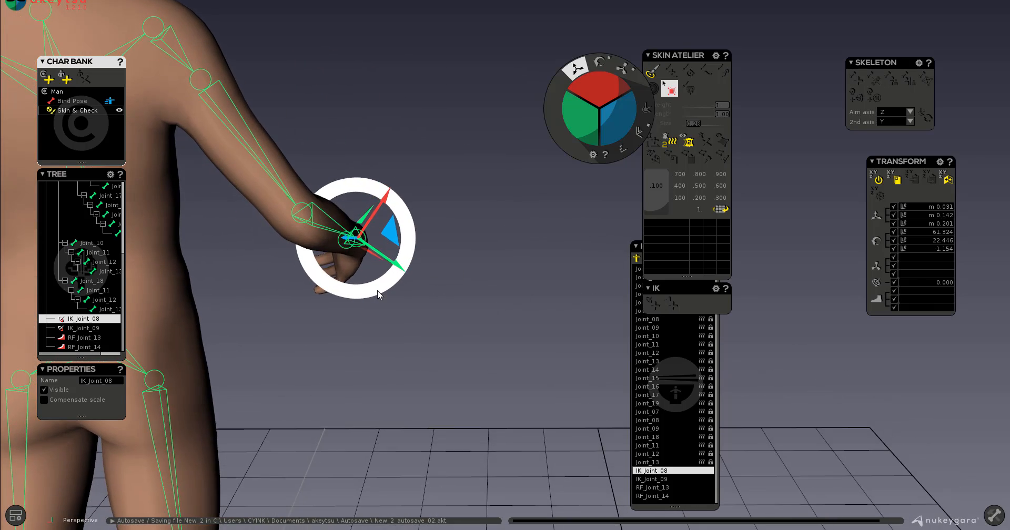
click(600, 63)
middle_drag(526, 336, 335, 357)
mouse_move(603, 101)
mouse_down()
mouse_move(602, 132)
mouse_move(593, 92)
mouse_move(599, 116)
mouse_move(596, 100)
mouse_up()
middle_drag(529, 261, 381, 302)
middle_drag(286, 238, 250, 206)
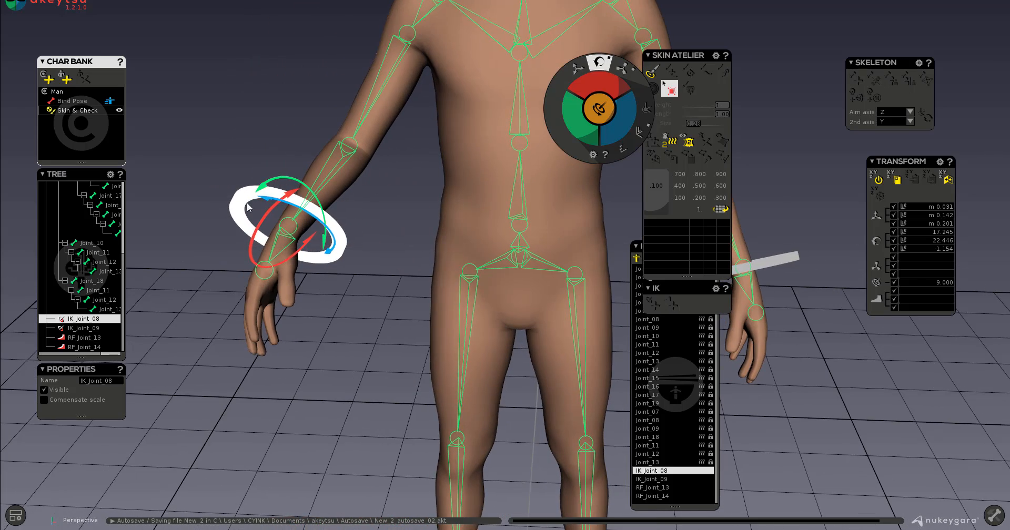
Rotate the right wrist's IK control to about 36.299, 37.169, 4.562.
drag(263, 191, 279, 267)
middle_drag(280, 267, 318, 264)
drag(306, 263, 331, 253)
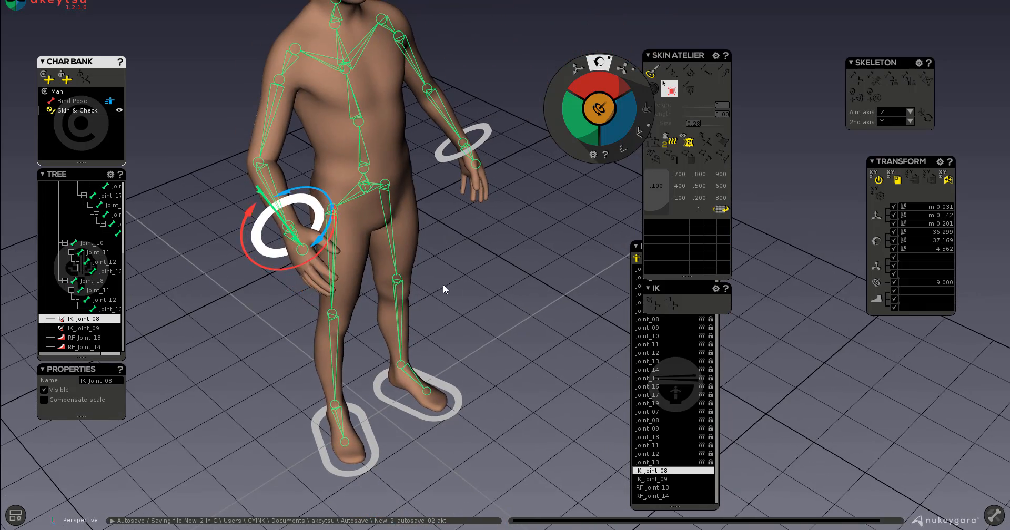
middle_drag(443, 284, 337, 298)
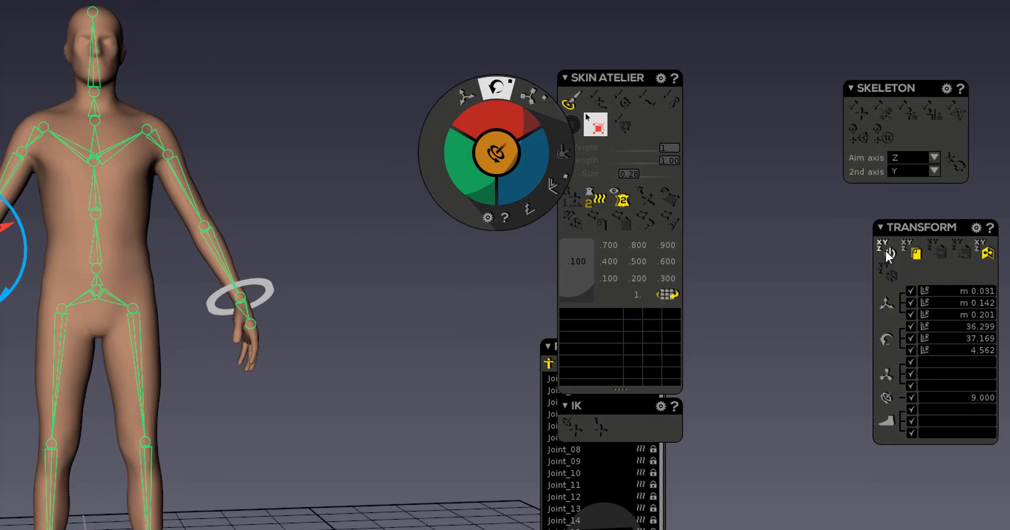
Reset all transform values of the right wrist's IK control IK_Joint_08.
click(885, 248)
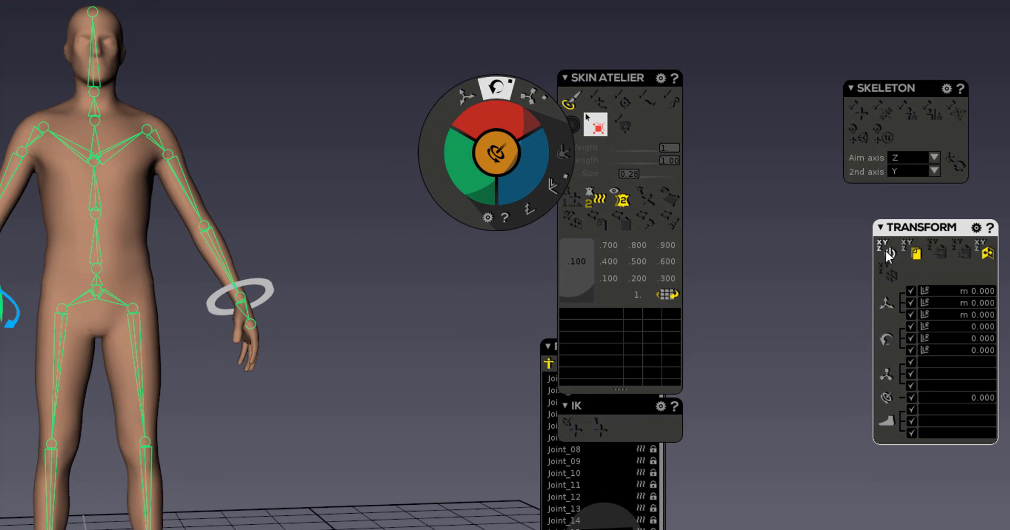
mouse_move(369, 389)
alt+mouse_down()
mouse_move(147, 406)
mouse_move(388, 410)
mouse_move(370, 390)
alt+mouse_up()
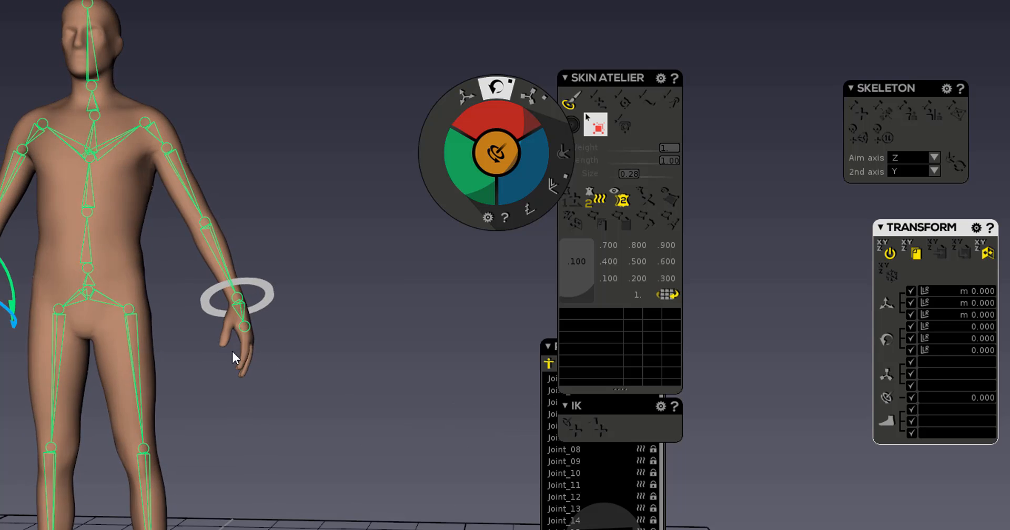
scroll(293, 377, up, 5)
alt+drag(292, 378, 343, 389)
alt+middle_drag(343, 389, 147, 390)
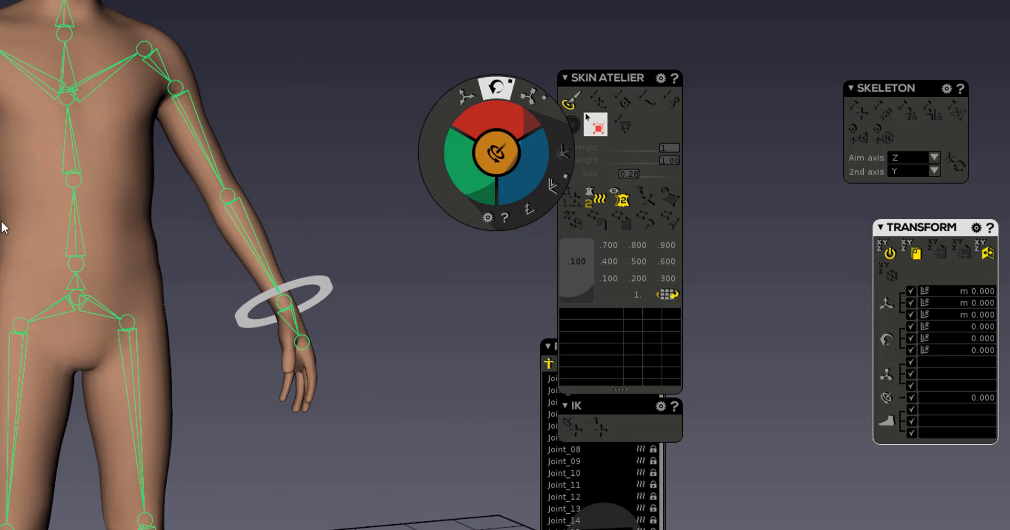
Select the left upper arm joint Joint_19 to inspect its skin weights.
click(987, 256)
click(194, 127)
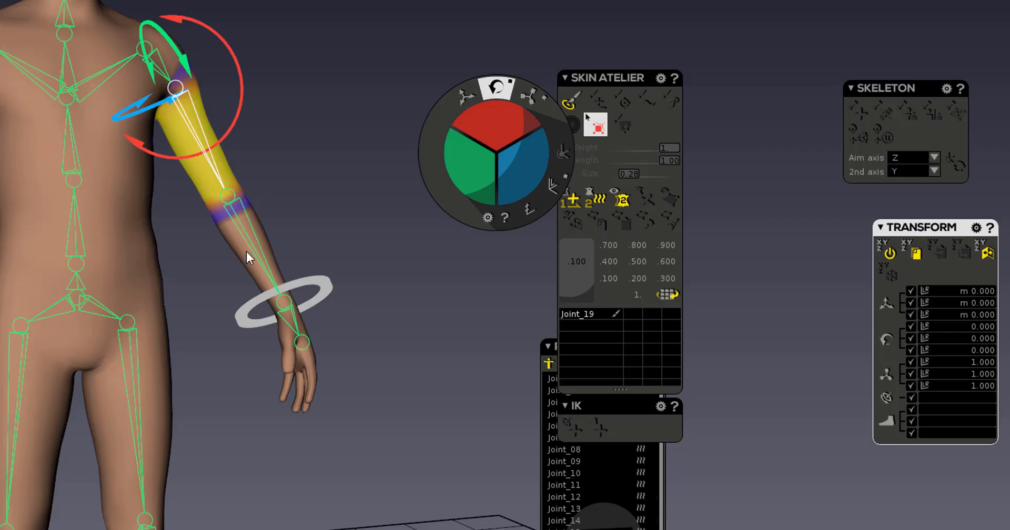
alt+drag(246, 251, 395, 415)
alt+middle_drag(395, 414, 422, 251)
alt+drag(422, 252, 505, 252)
scroll(393, 273, down, 2)
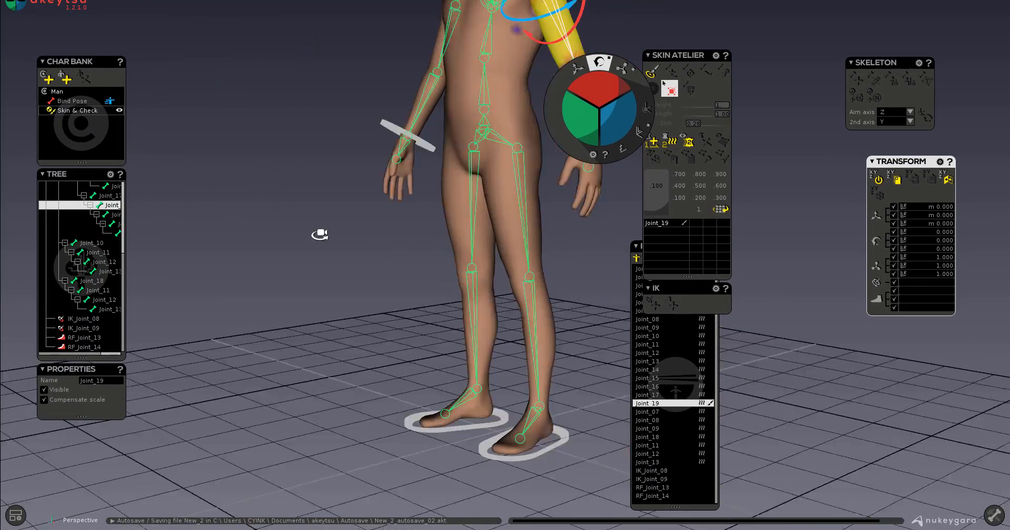
alt+drag(394, 276, 397, 257)
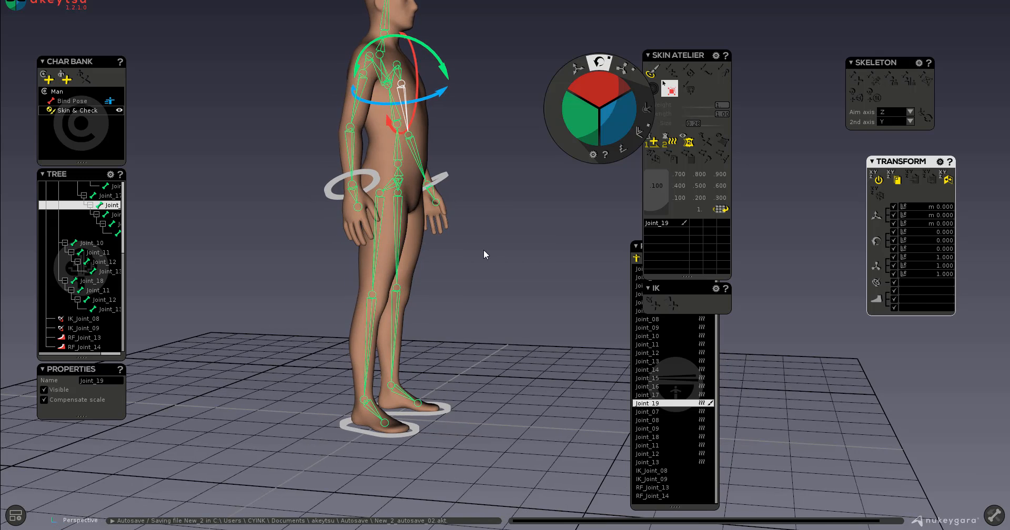
Select head joint Joint_15 and rotate it to a Z rotation of about 20.473.
alt+middle_drag(484, 249, 451, 363)
alt+drag(451, 363, 384, 295)
alt+right_drag(384, 294, 440, 261)
alt+middle_drag(440, 261, 466, 401)
alt+right_drag(466, 402, 512, 255)
click(370, 159)
drag(385, 220, 371, 246)
key(ctrl+z)
alt+drag(510, 216, 398, 238)
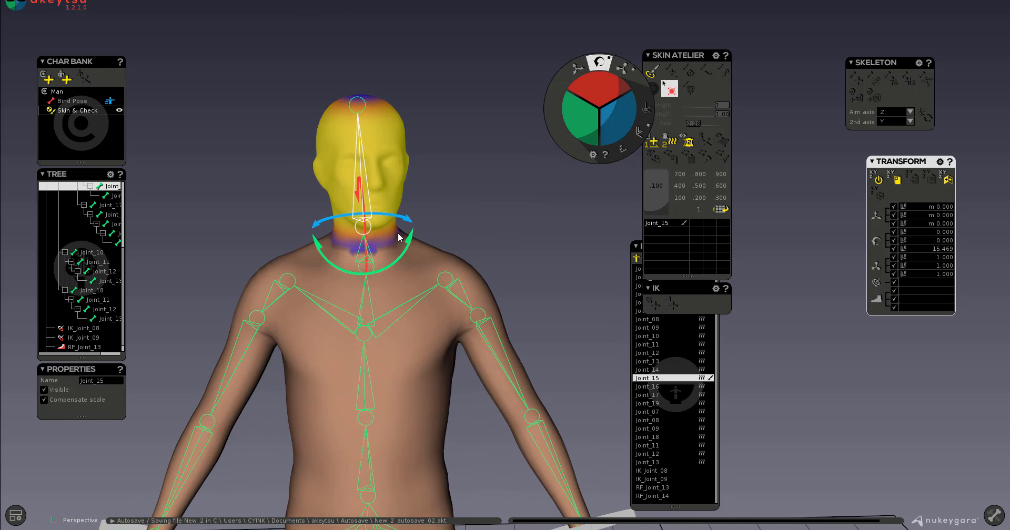
drag(336, 217, 330, 216)
alt+right_drag(421, 309, 412, 336)
alt+middle_drag(413, 336, 374, 255)
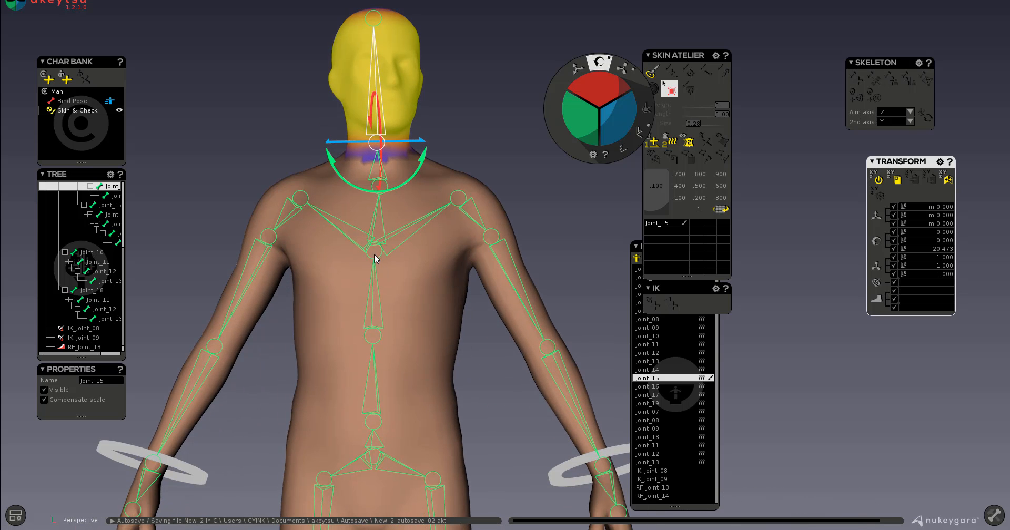
Select the chest joint Joint_03 and rotate it to an X rotation of about -12.951.
click(374, 254)
alt+drag(399, 336, 395, 372)
click(370, 335)
alt+drag(345, 318, 341, 345)
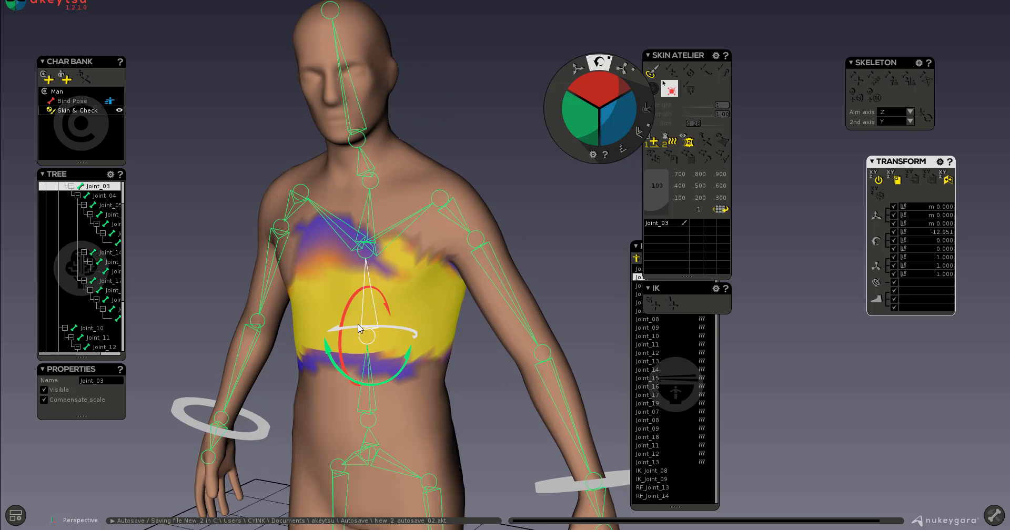
alt+drag(498, 289, 428, 318)
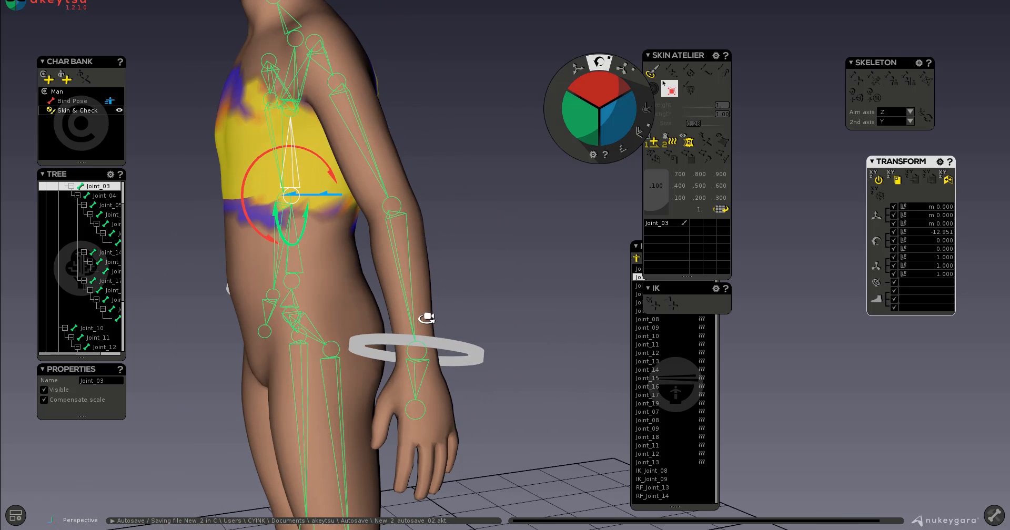
Rotate the left wrist's IK control IK_Joint_09 to about -8.188, 9.686, 2.048.
click(441, 347)
alt+drag(485, 393, 460, 387)
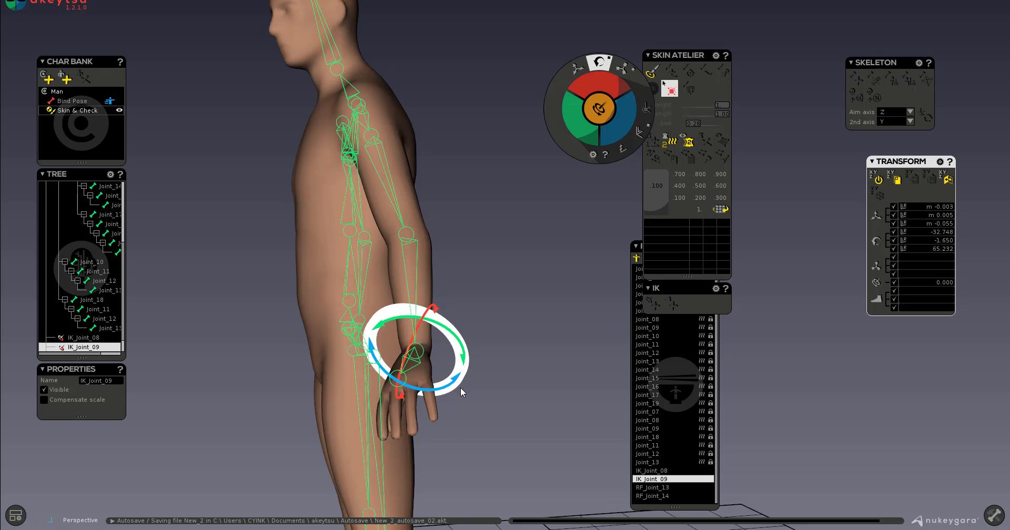
alt+middle_drag(519, 396, 430, 375)
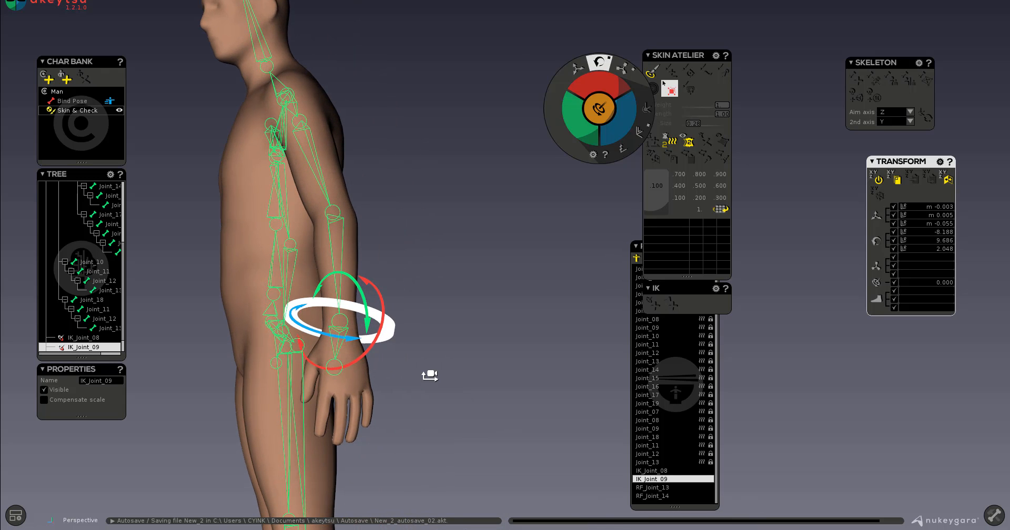
Move the left wrist's IK control to about 0.168, 0.172, 0.114 to test the raised arm.
key(w)
key(e)
key(r)
key(w)
alt+drag(392, 378, 275, 279)
alt+drag(273, 343, 315, 431)
drag(279, 275, 373, 320)
scroll(301, 320, down, 2)
alt+drag(301, 320, 275, 304)
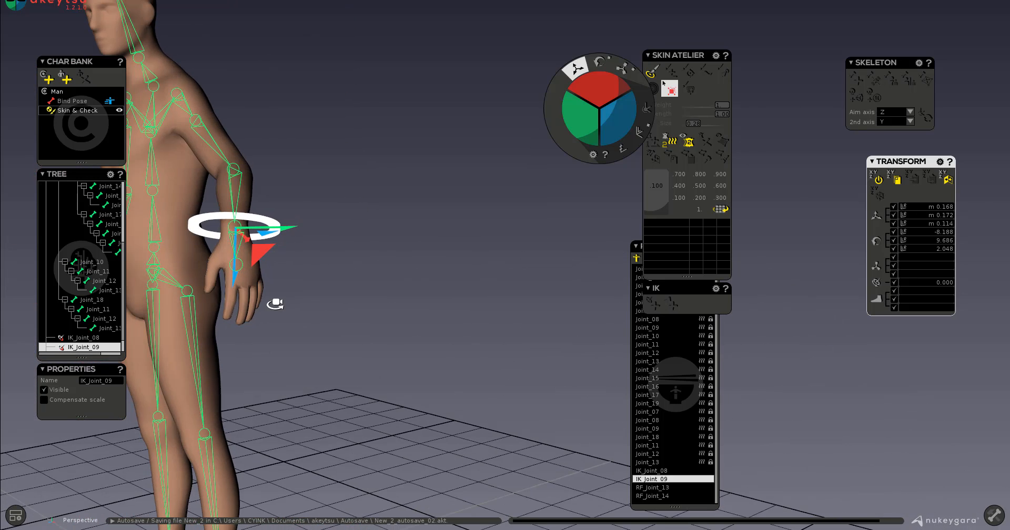
Select the left hand joint Joint_08 and rotate the hand at the wrist.
click(224, 254)
alt+drag(231, 263, 358, 330)
alt+middle_drag(384, 407, 460, 485)
alt+right_drag(460, 485, 376, 429)
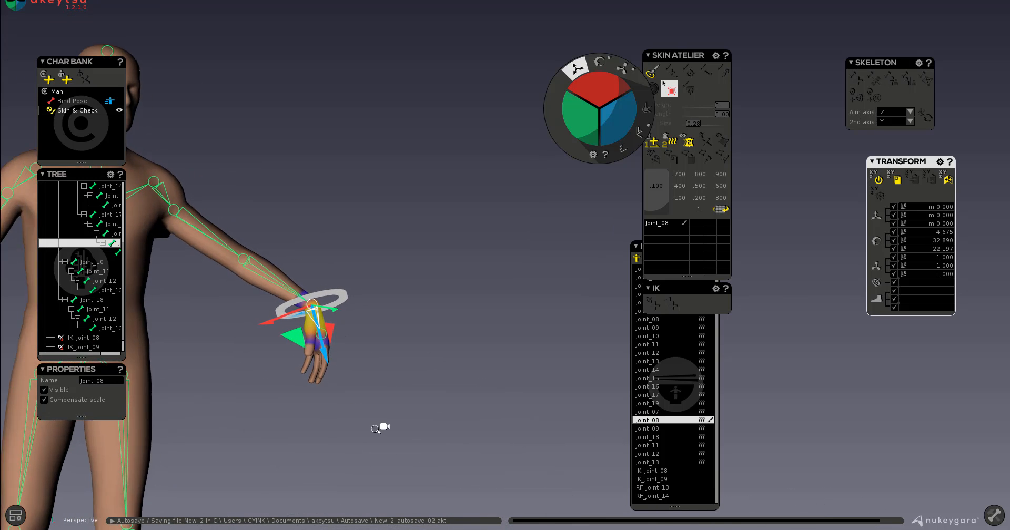
alt+drag(375, 429, 332, 422)
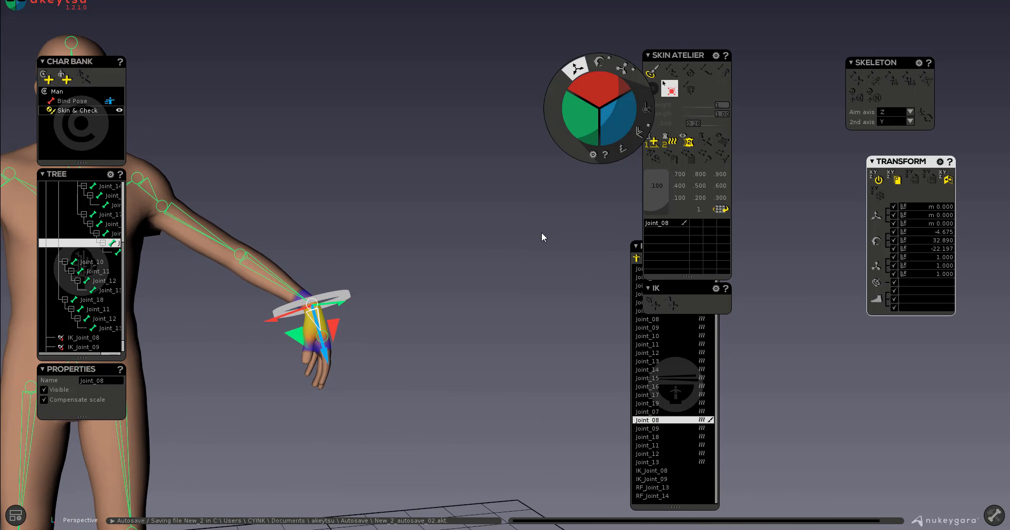
key(e)
drag(350, 271, 234, 263)
Select the left forearm joint Joint_07 and bend the elbow to an X rotation of about 57.956.
click(241, 256)
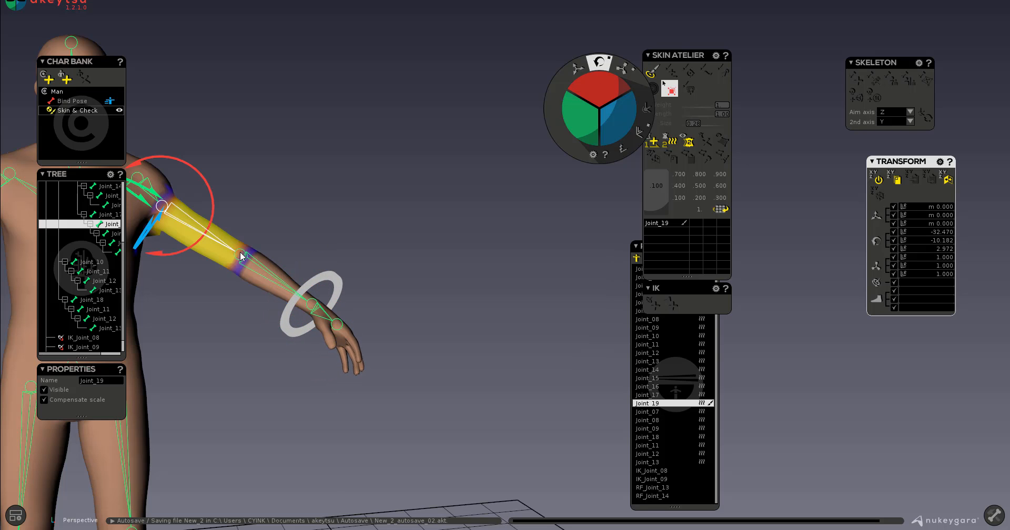
click(244, 260)
middle_drag(294, 290, 282, 290)
drag(277, 284, 236, 283)
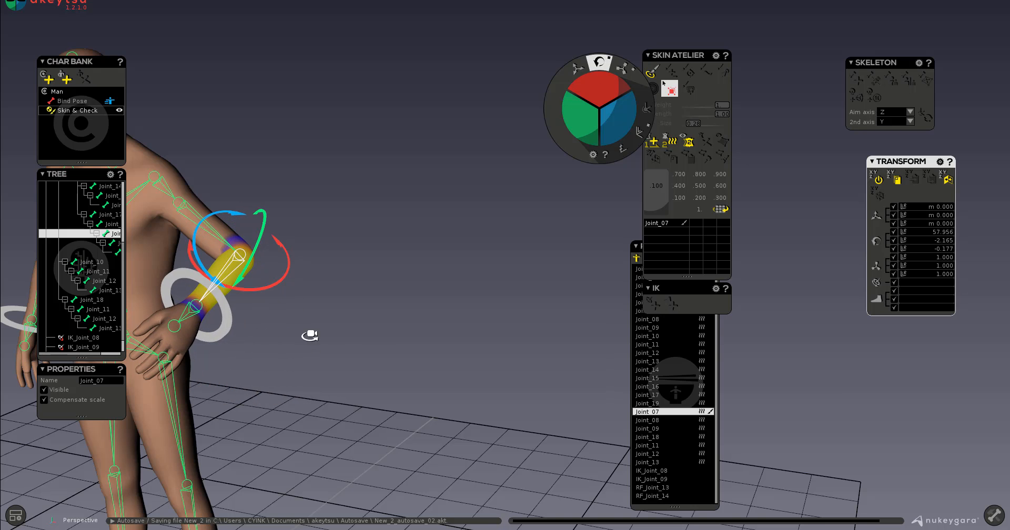
middle_drag(311, 335, 357, 235)
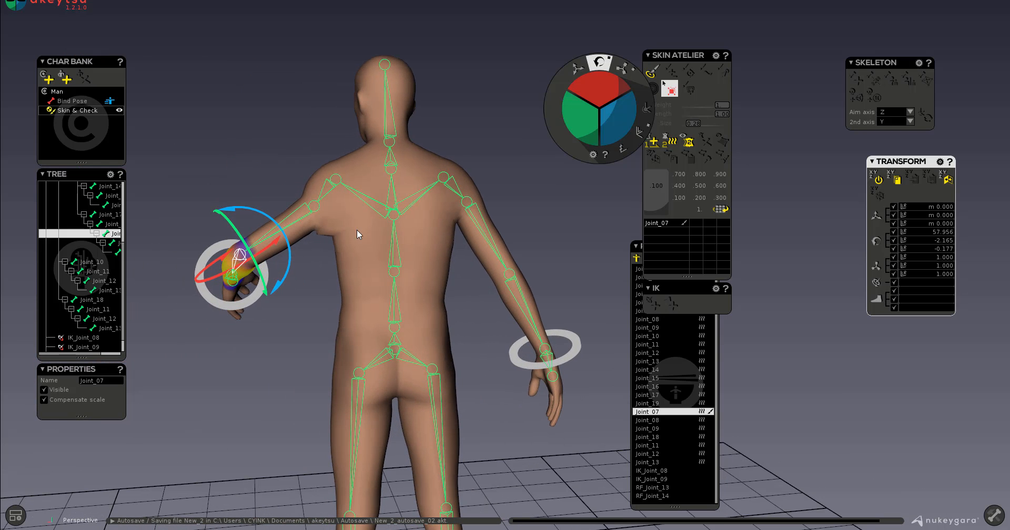
Rotate the left upper arm joint at the shoulder and select the right wrist's IK control IK_Joint_08.
click(311, 209)
middle_drag(273, 228, 276, 231)
drag(265, 221, 289, 234)
middle_drag(308, 323, 543, 309)
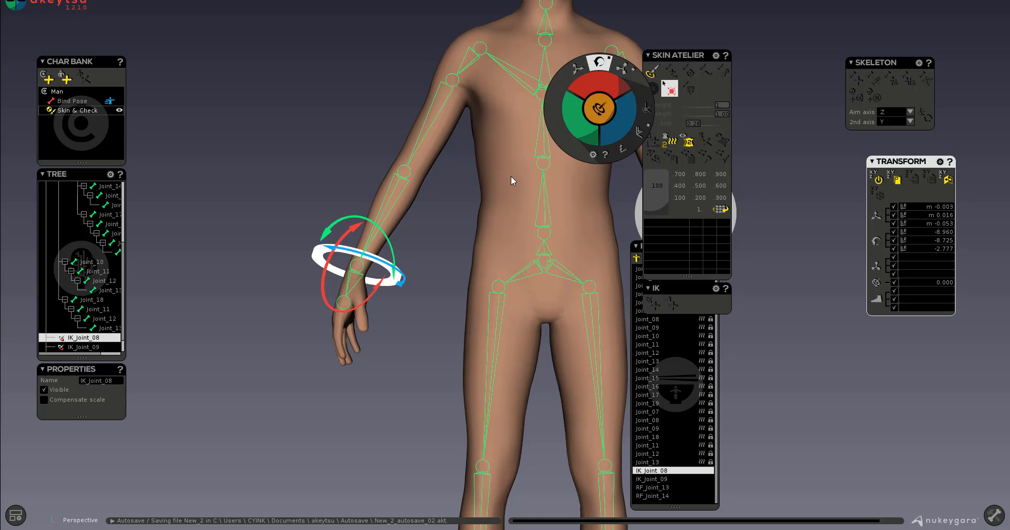
Move the hip joint Joint_01 to test how the body follows.
click(578, 72)
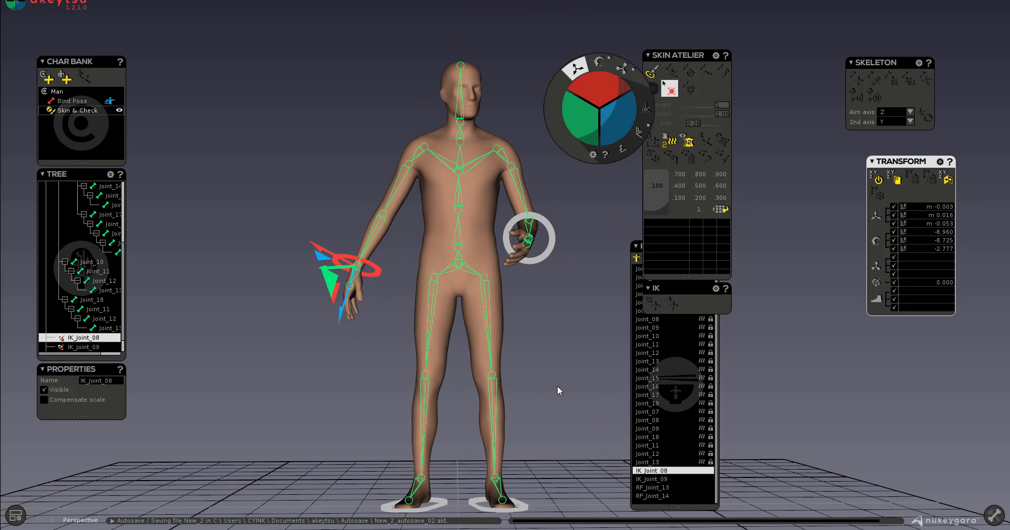
alt+middle_drag(557, 386, 480, 307)
alt+middle_drag(443, 279, 476, 337)
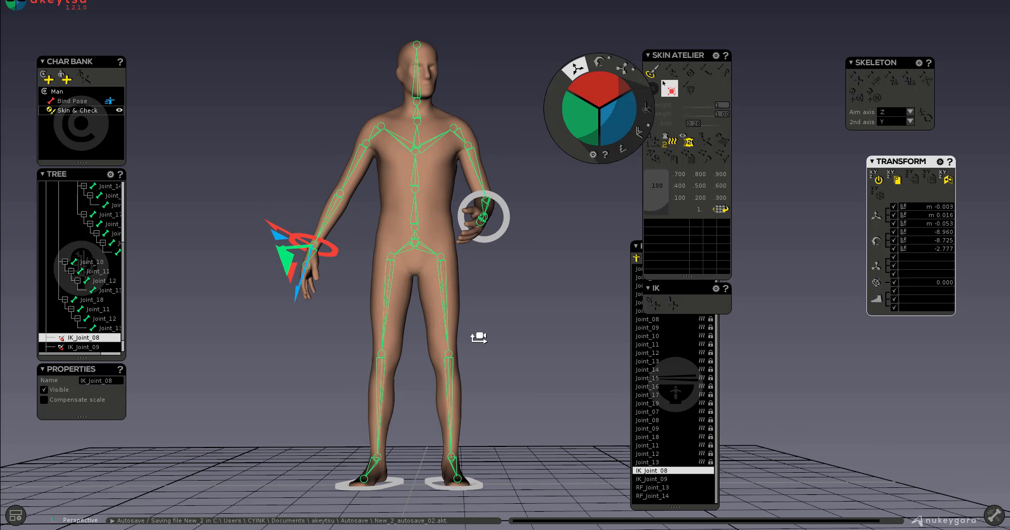
click(415, 245)
alt+middle_drag(527, 316, 476, 319)
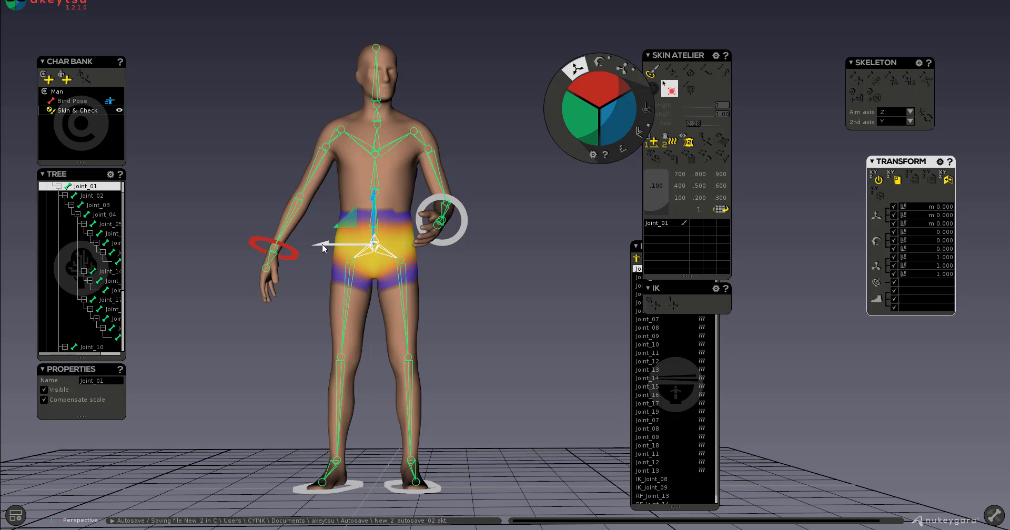
drag(321, 244, 304, 273)
mouse_move(421, 327)
alt+mouse_down()
mouse_move(314, 370)
mouse_move(376, 370)
mouse_move(429, 352)
mouse_move(417, 366)
mouse_move(427, 373)
alt+mouse_up()
Return the character to Bind Pose and create a new animation for Man in the animation workspace.
click(64, 101)
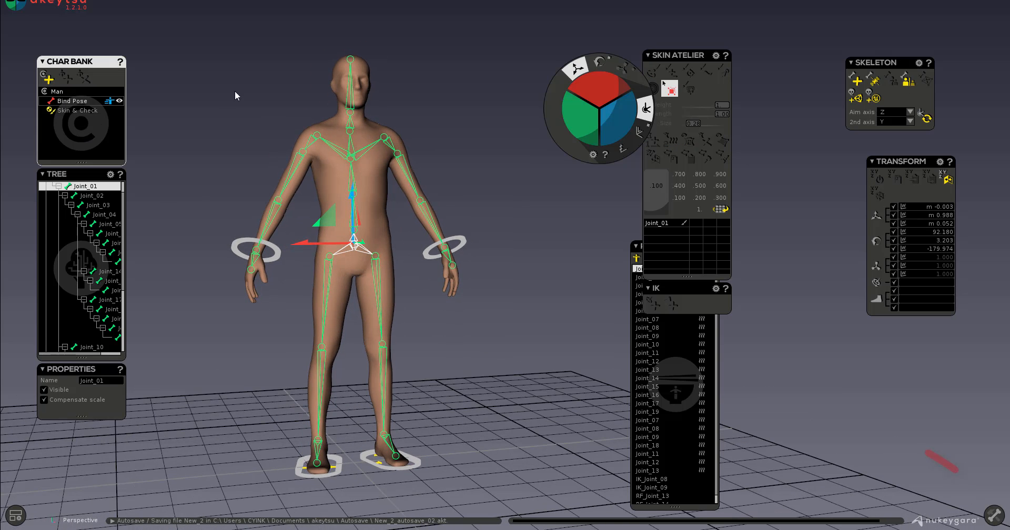
click(993, 516)
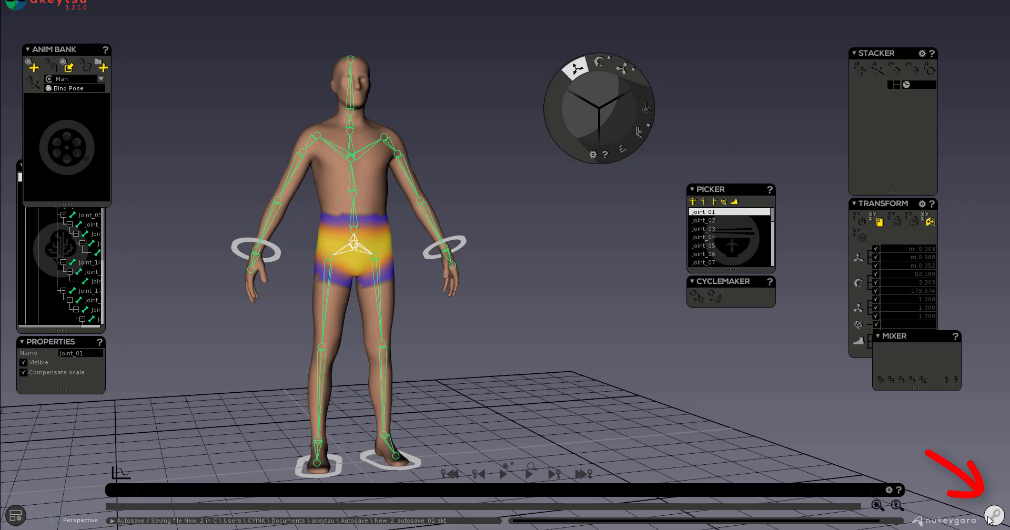
click(34, 67)
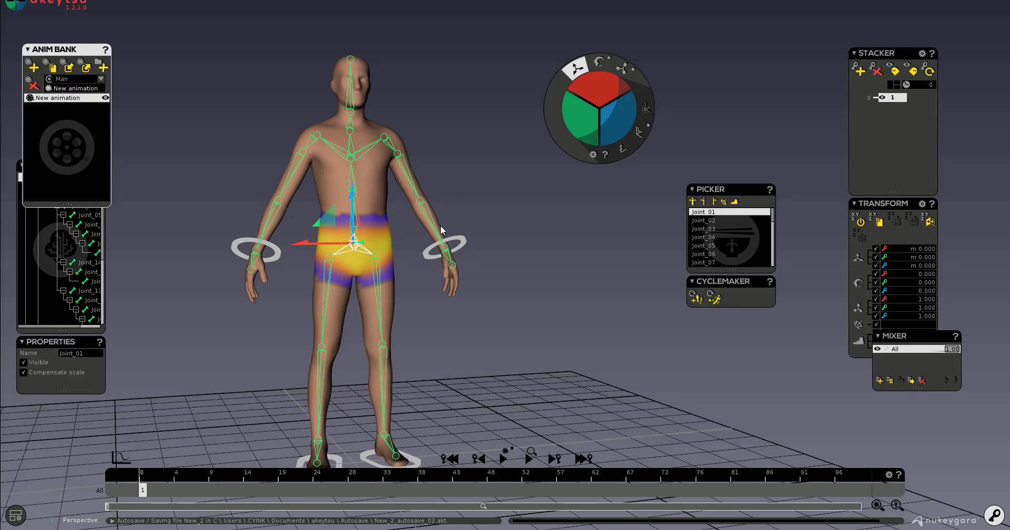
Zoom the timeline in to show roughly frames 0 to 24.
middle_drag(447, 232, 385, 299)
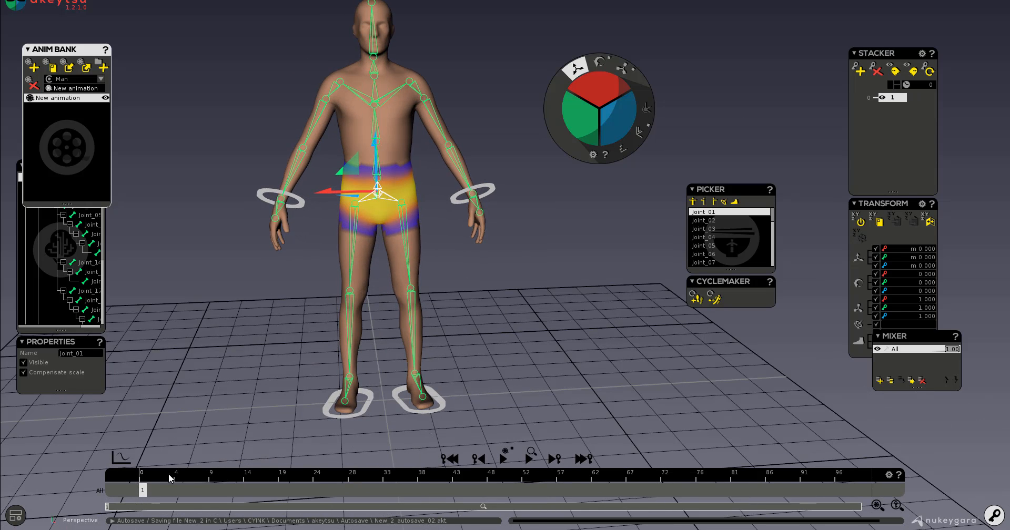
drag(152, 478, 142, 499)
drag(859, 506, 295, 509)
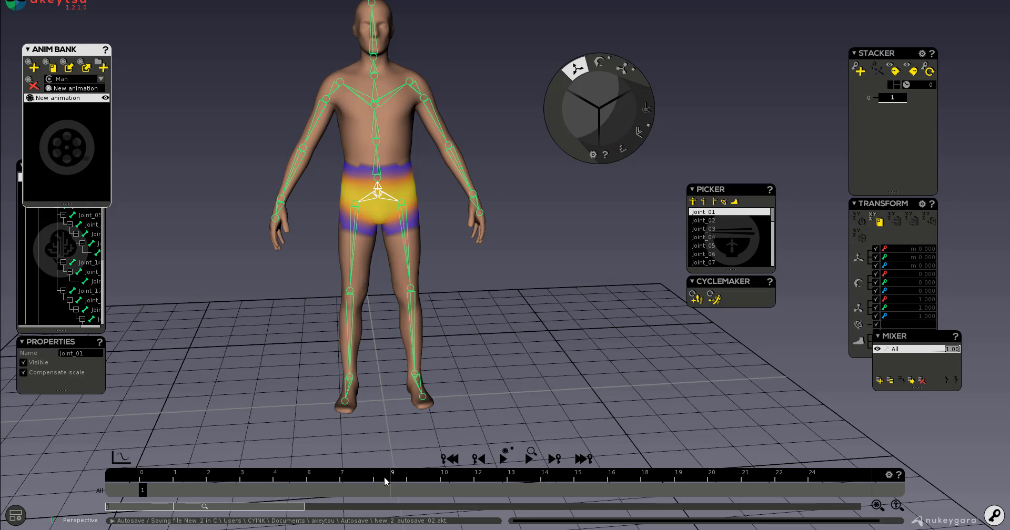
Rotate the head joint Joint_15 to a Z rotation of about -32.841 in the first pose at frame 0.
middle_drag(410, 120, 475, 124)
middle_drag(442, 171, 471, 255)
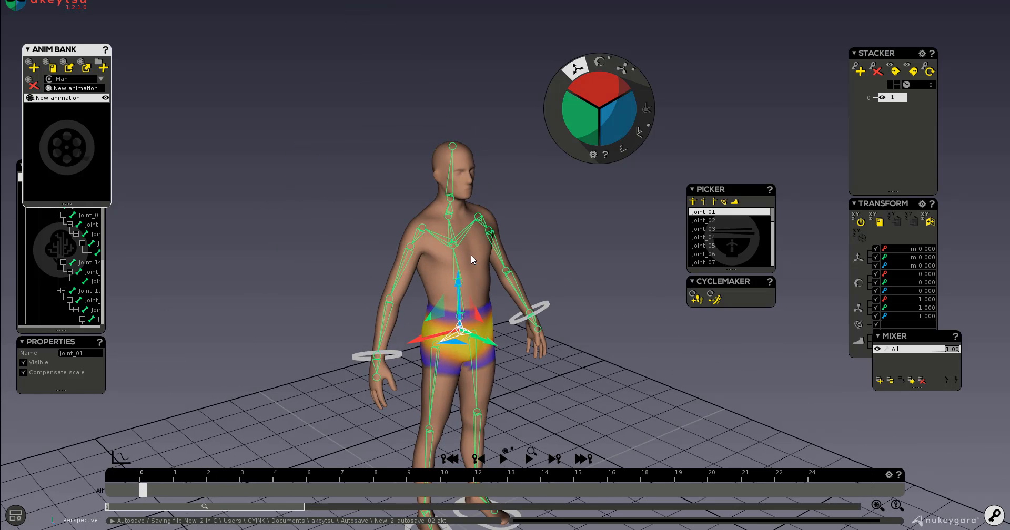
scroll(472, 254, up, 5)
middle_drag(555, 318, 521, 294)
click(451, 67)
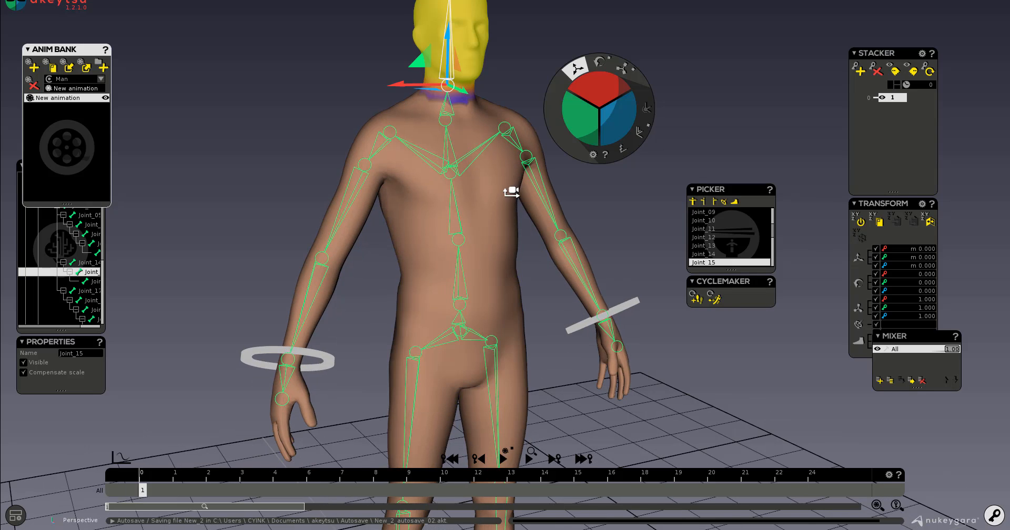
middle_drag(514, 191, 489, 277)
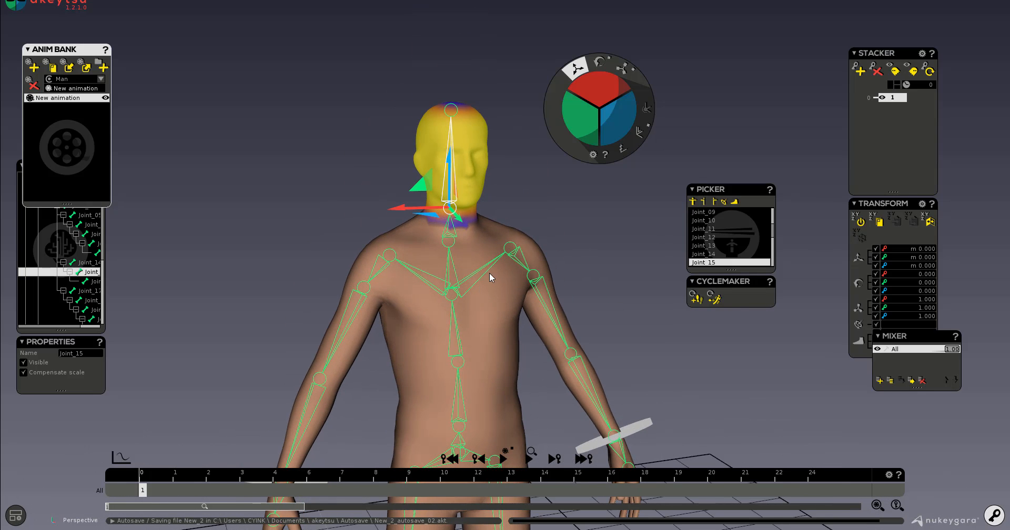
click(600, 61)
drag(482, 206, 541, 251)
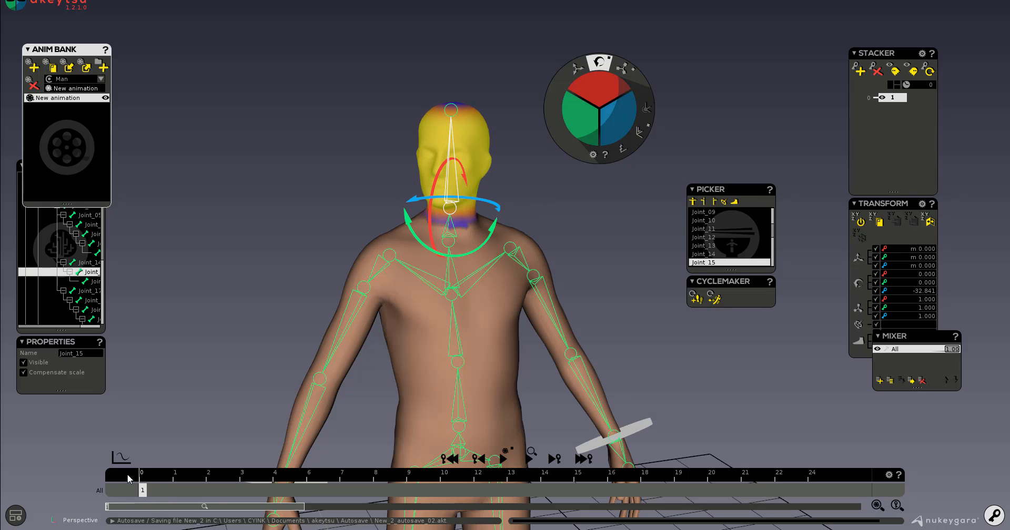
Add a pose at frame 12 and rotate the head to about -21.423 in X and 15.958 in Z.
drag(155, 476, 288, 490)
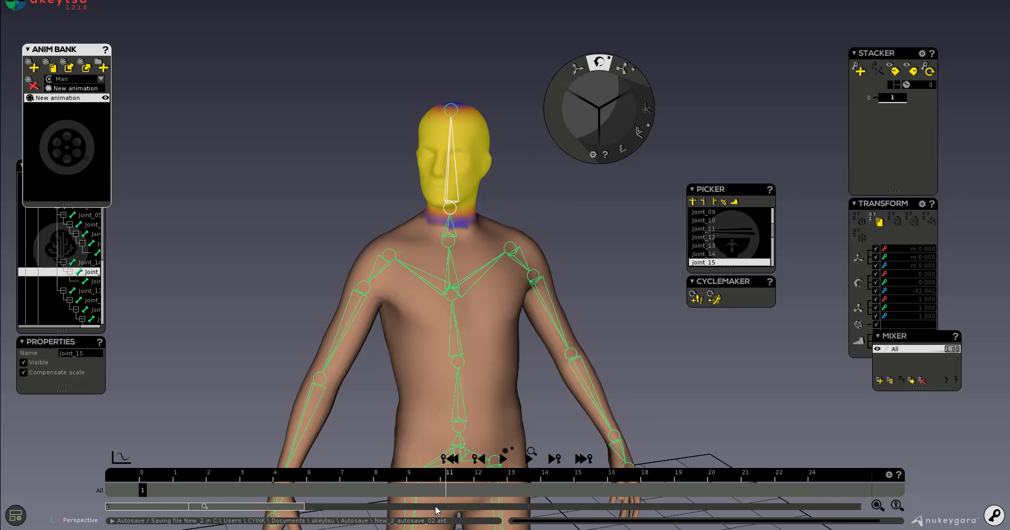
drag(436, 510, 476, 510)
click(860, 70)
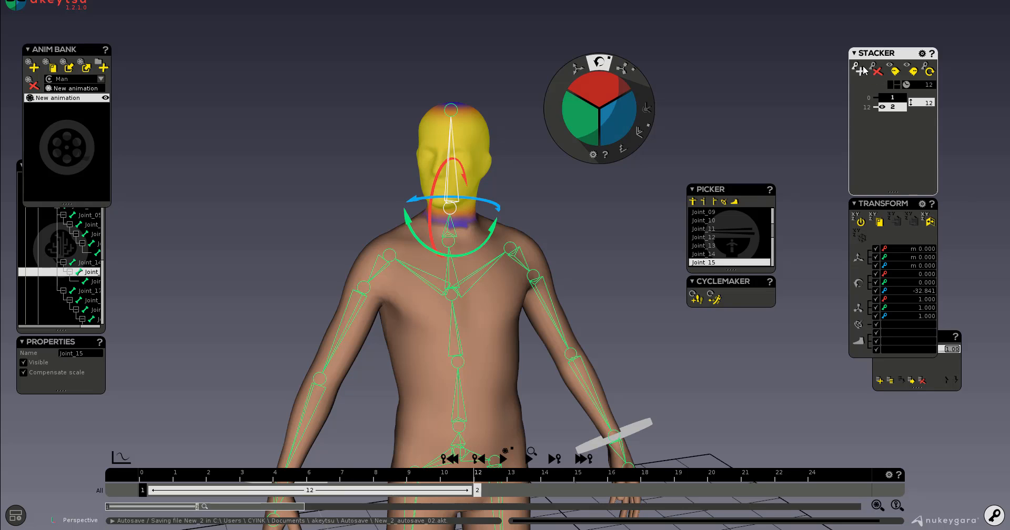
drag(430, 210, 234, 183)
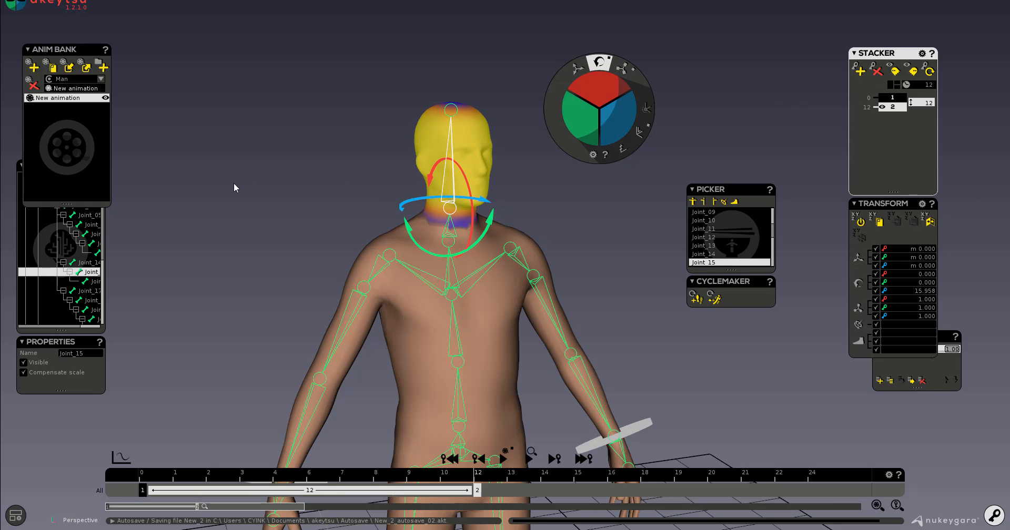
drag(465, 178, 474, 204)
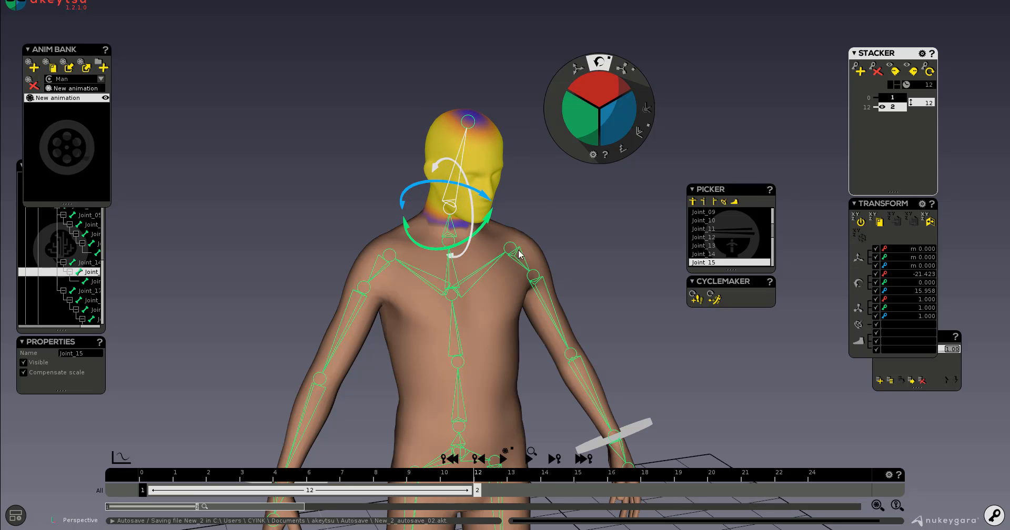
Add a third pose at frame 24, turn the head back the other way and scrub the timeline to preview it.
drag(538, 479, 803, 485)
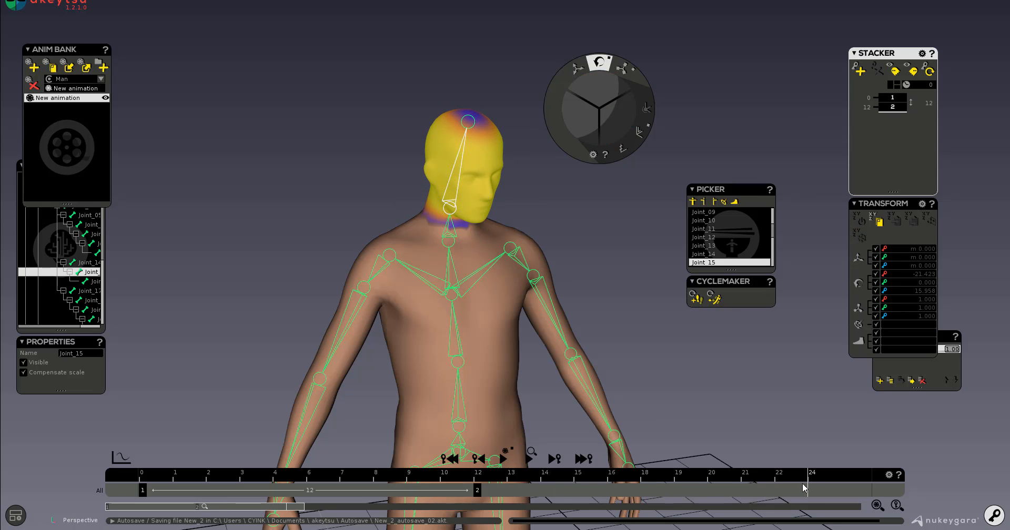
click(859, 70)
mouse_move(471, 212)
alt+mouse_down()
mouse_move(466, 178)
mouse_move(472, 206)
mouse_move(459, 211)
mouse_move(478, 210)
alt+mouse_up()
drag(794, 478, 738, 467)
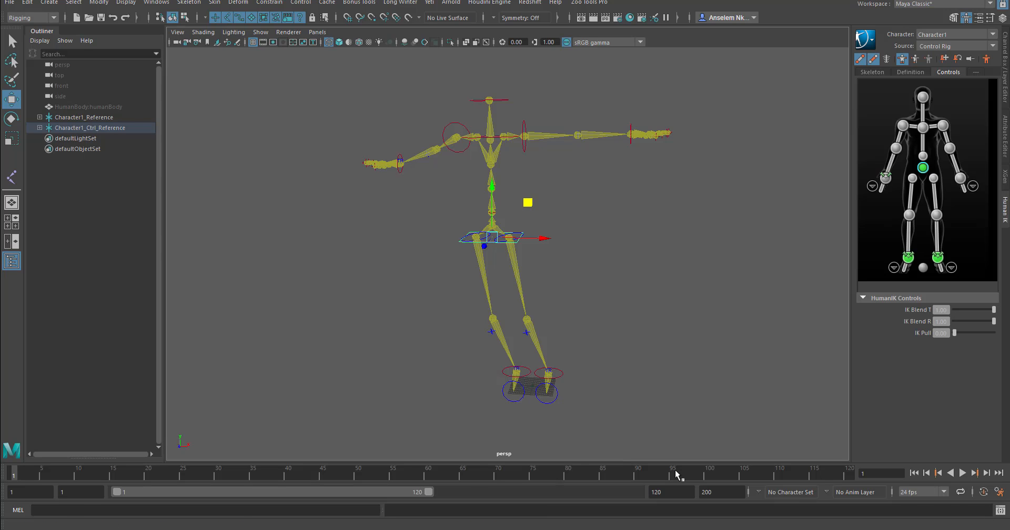
Switch to Maya and move the hips control of the HumanIK character Character1.
drag(559, 237, 583, 251)
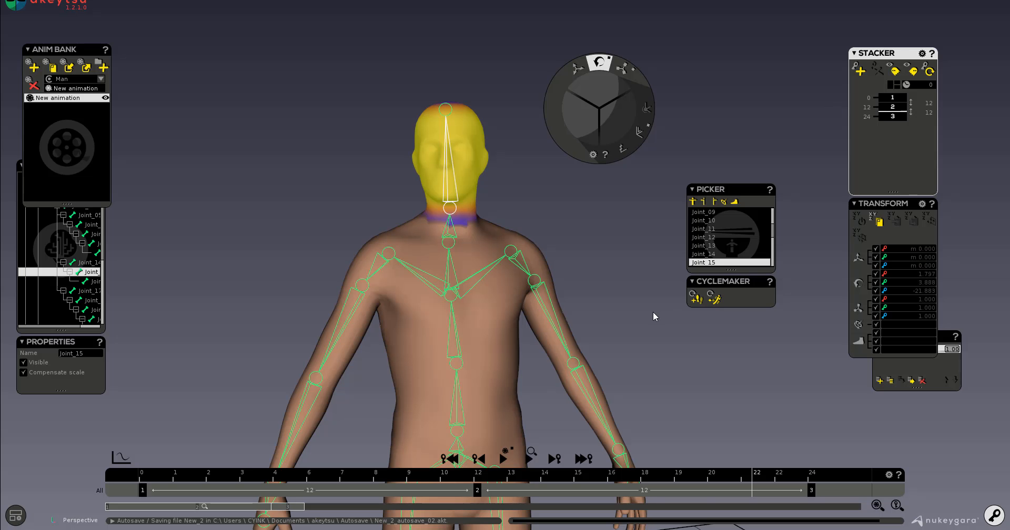
Back in akeytsu, examine the head animation and the FBX export options for the scene and selection.
alt+drag(653, 313, 374, 280)
alt+right_drag(374, 280, 478, 339)
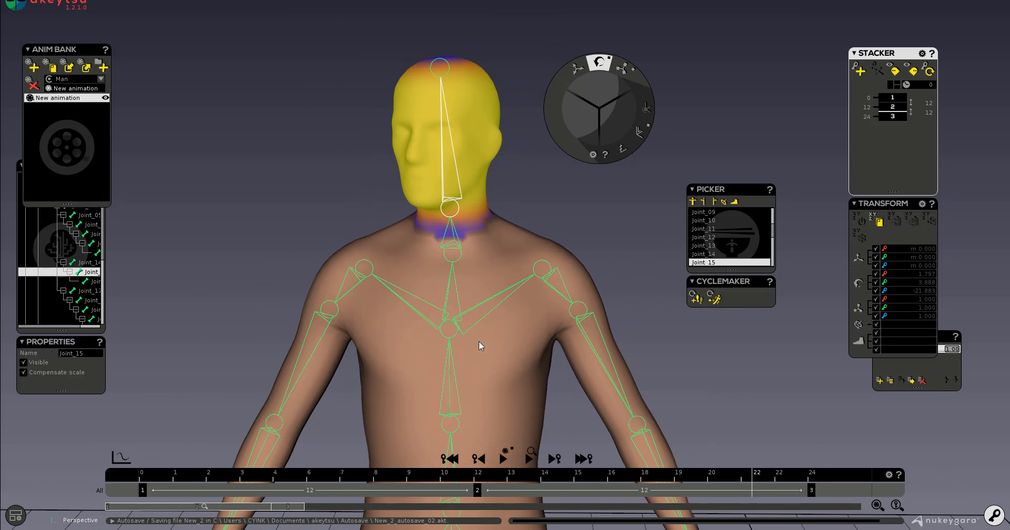
alt+middle_drag(509, 260, 522, 208)
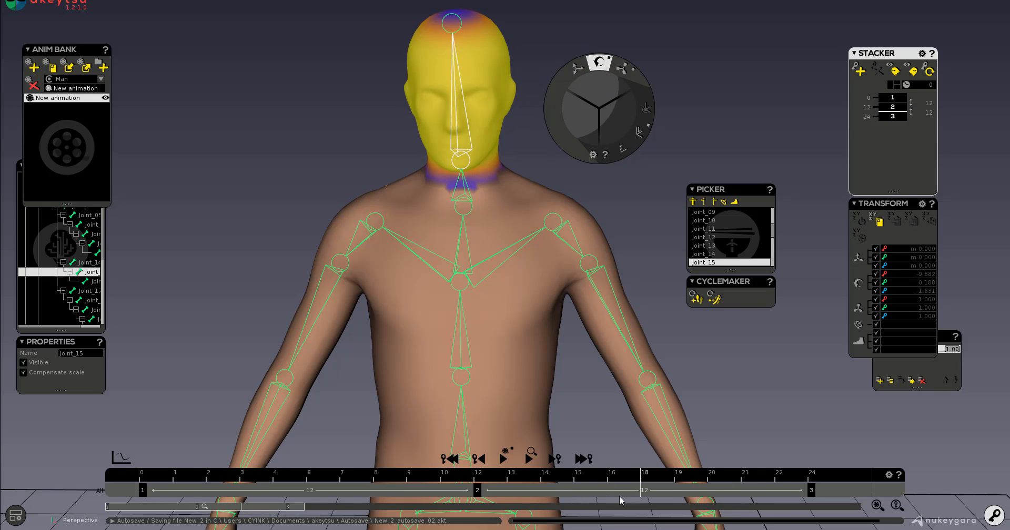
click(15, 6)
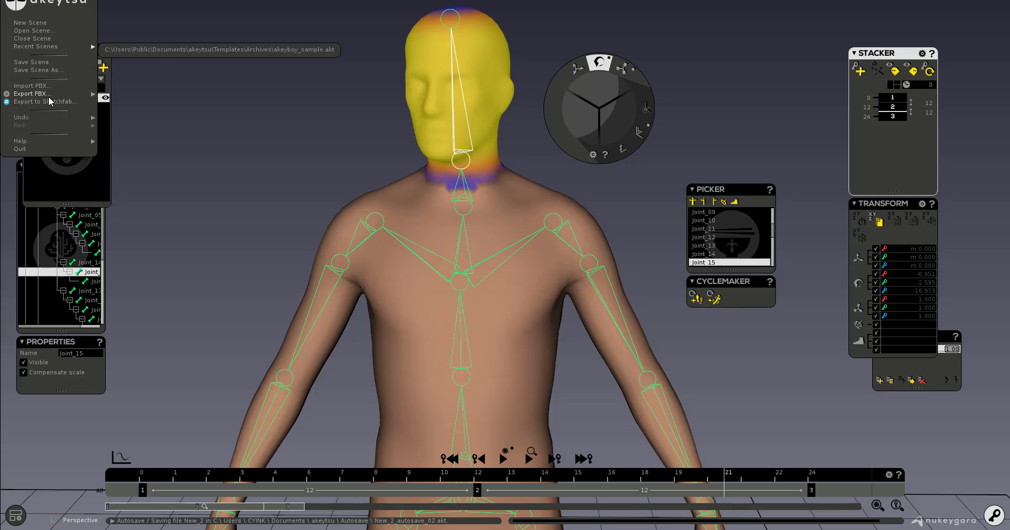
mouse_move(54, 93)
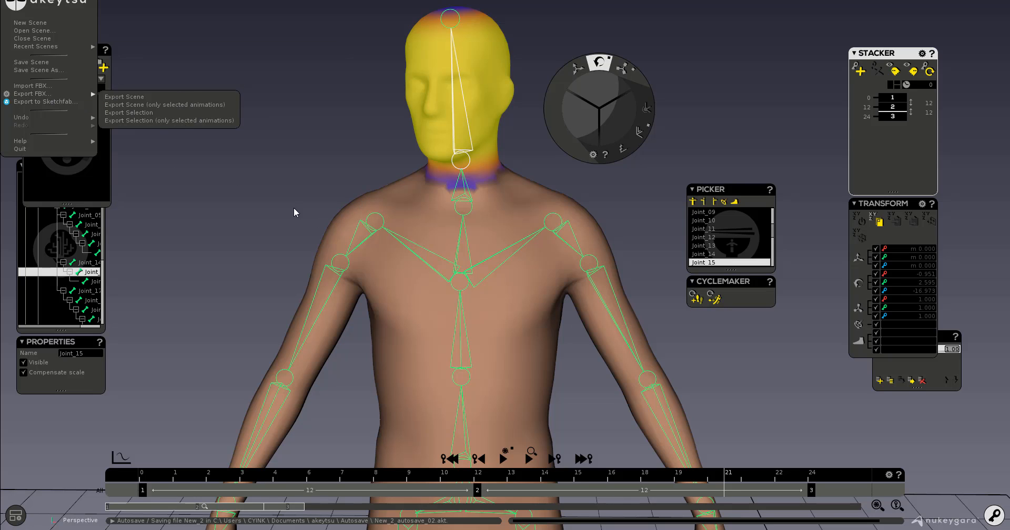
click(265, 182)
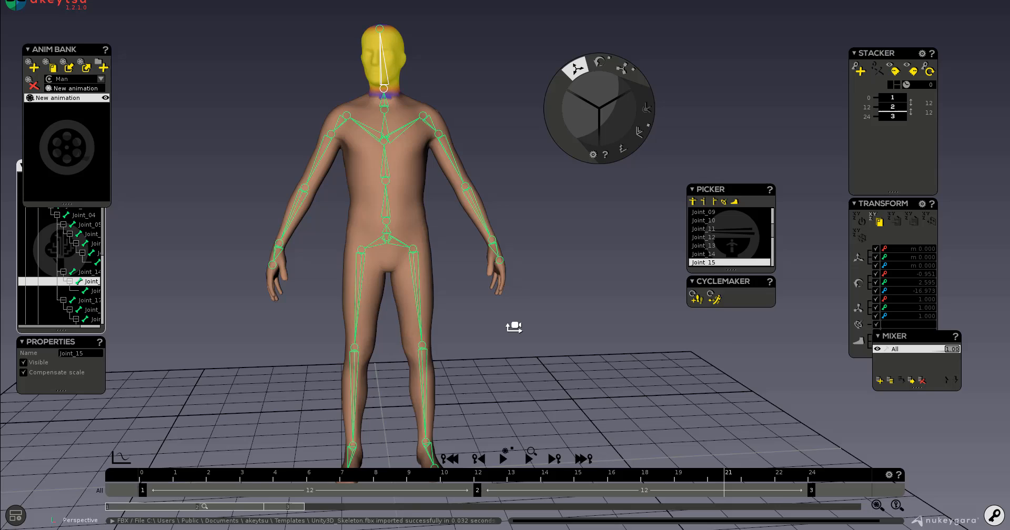
Return to the rigging mode and delete the Joint_01 skeleton hierarchy from the Man character.
alt+right_drag(514, 326, 456, 298)
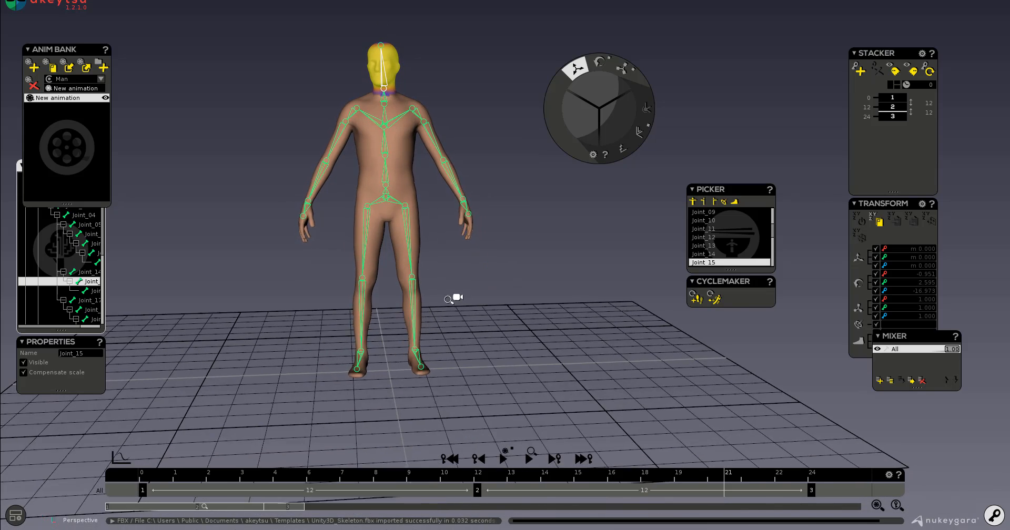
alt+middle_drag(455, 298, 477, 352)
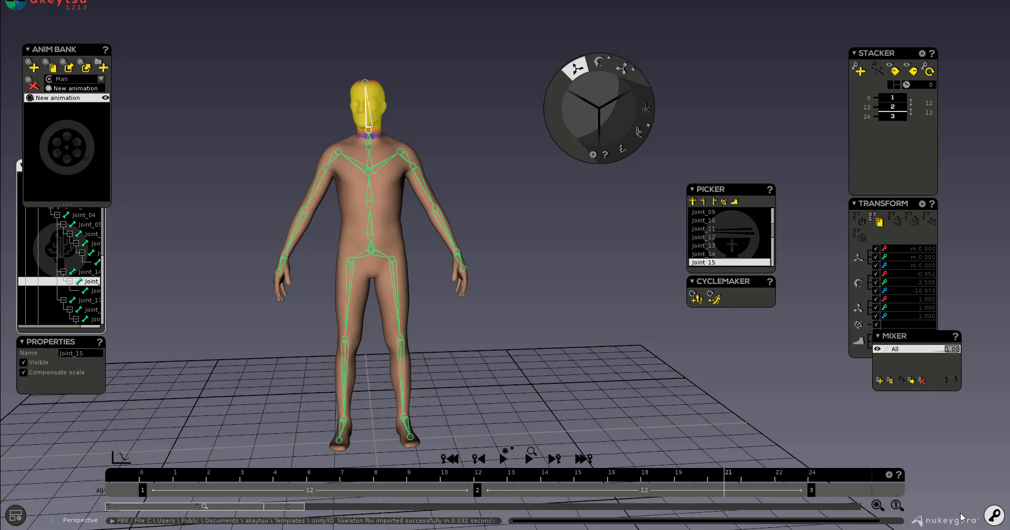
click(990, 520)
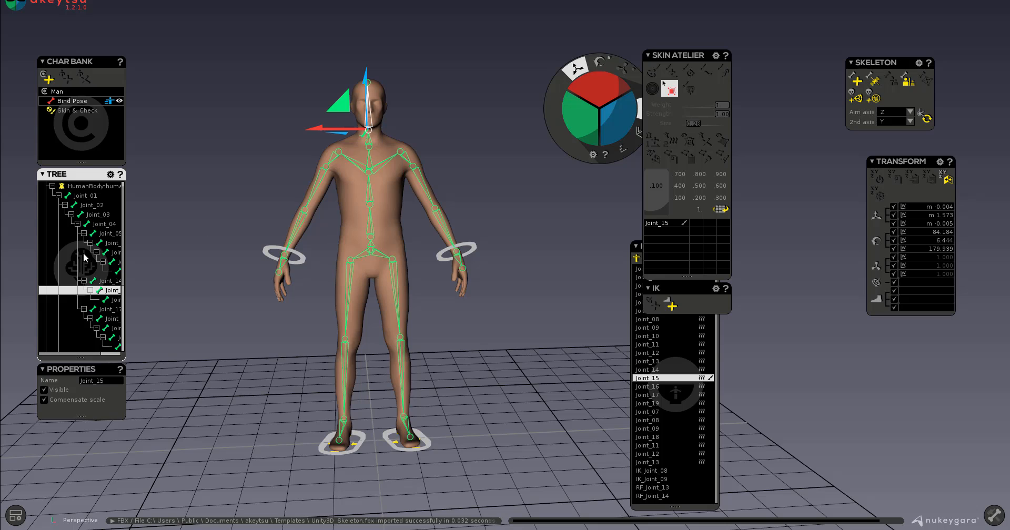
mouse_move(70, 220)
click(59, 205)
click(85, 206)
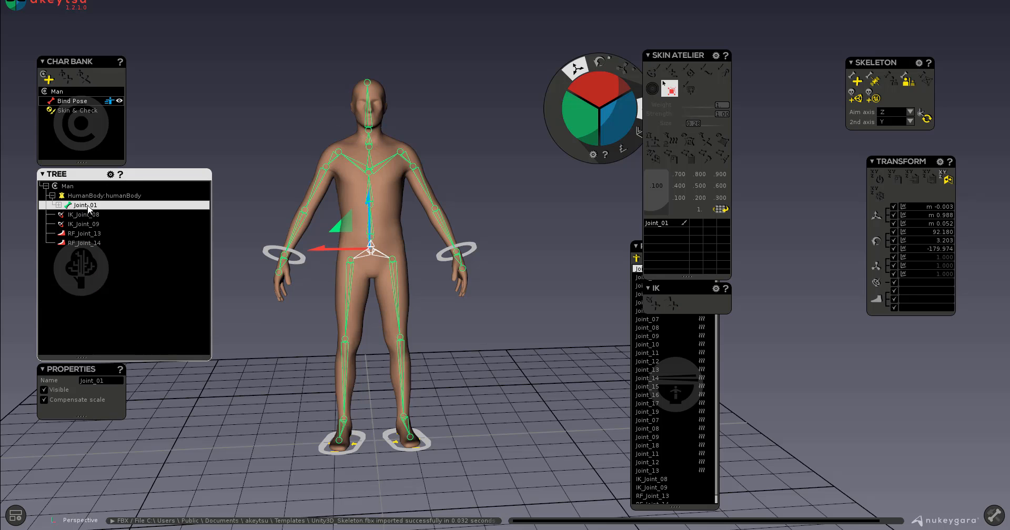
key(Delete)
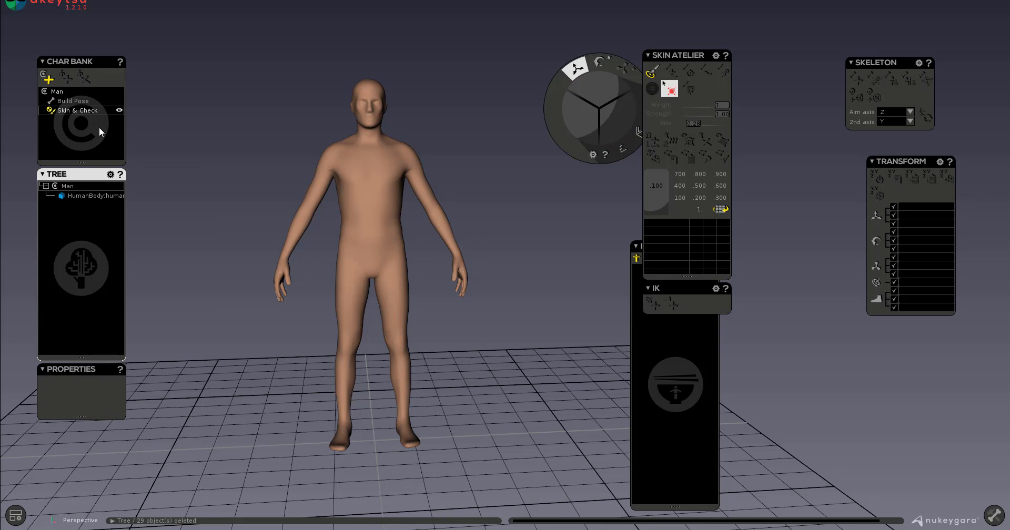
Activate the Man character's Build Pose and add the Unity 3D skeleton template.
click(74, 101)
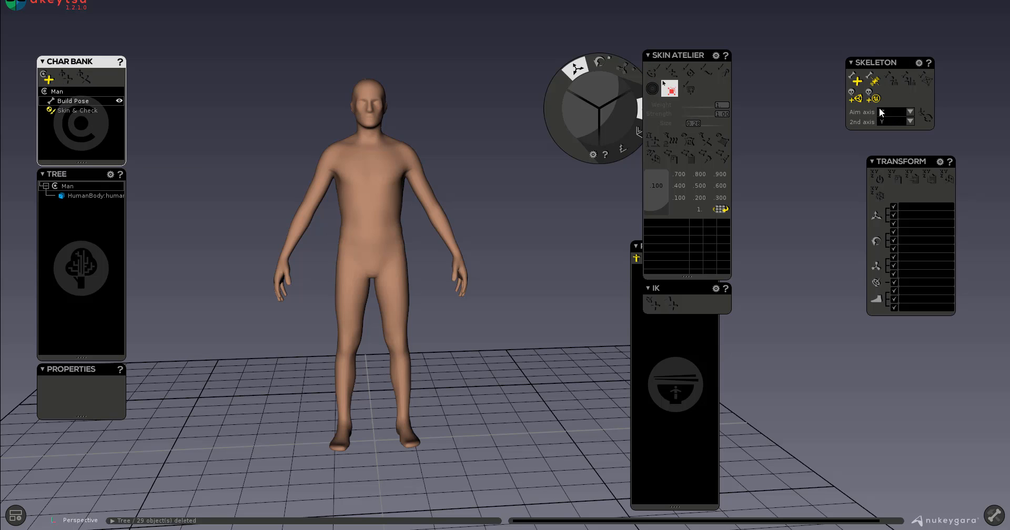
click(856, 99)
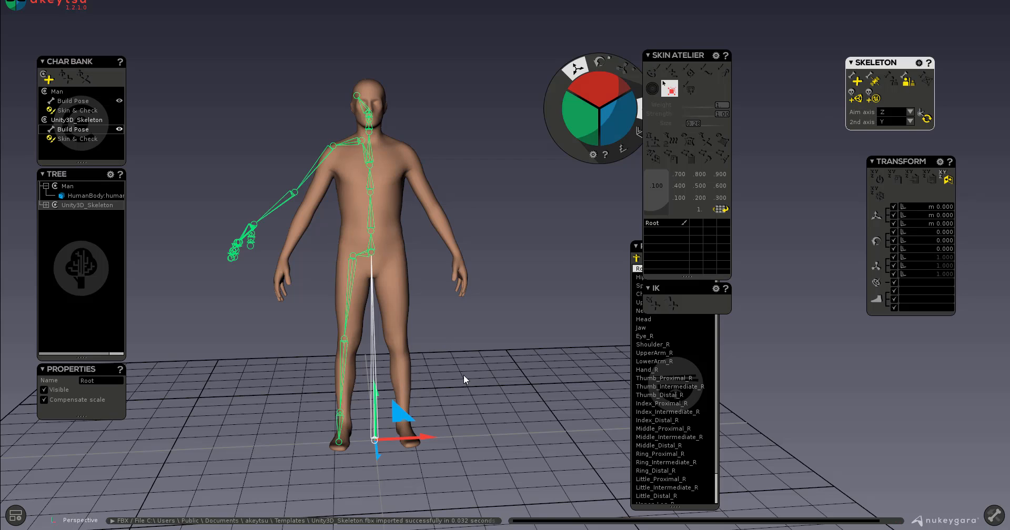
alt+drag(424, 377, 474, 394)
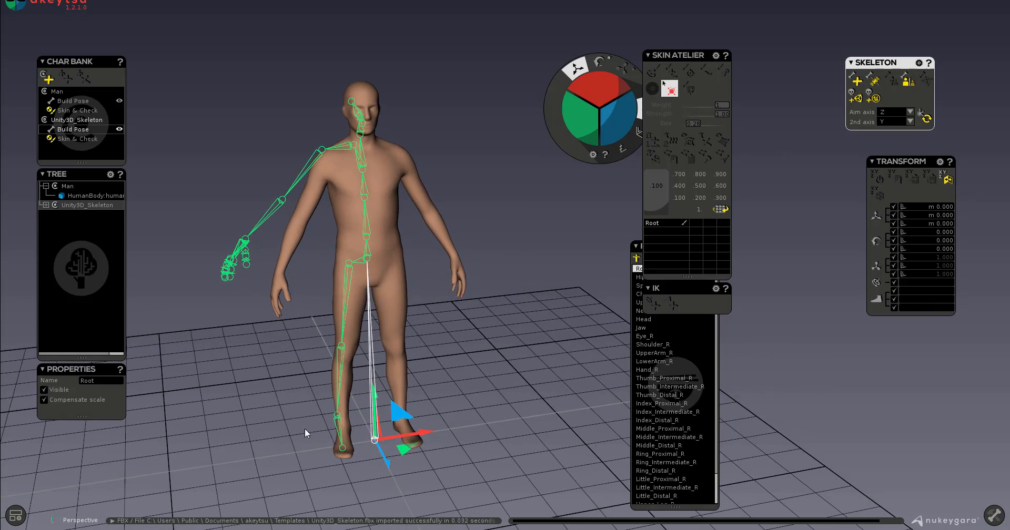
alt+drag(307, 421, 321, 444)
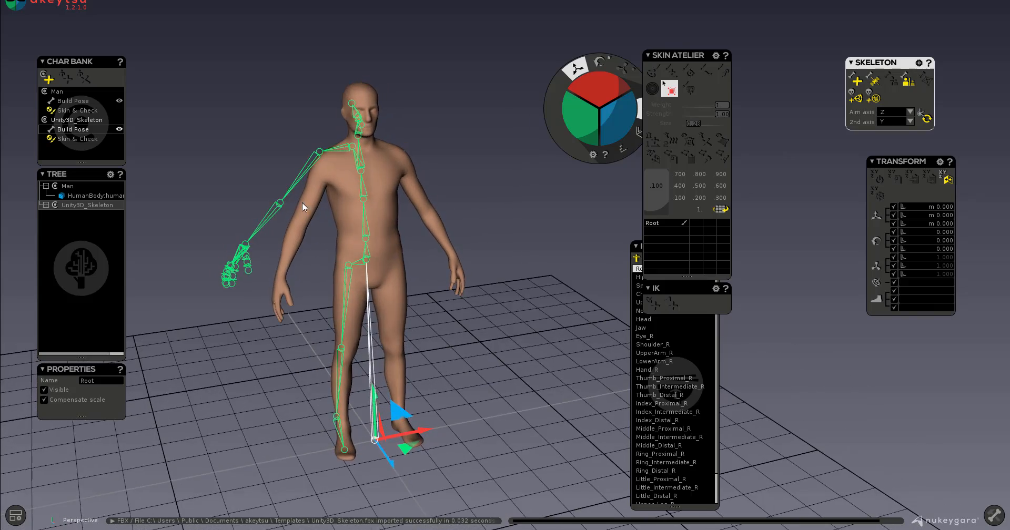
Select the complete Shoulder_R hierarchy of Unity3D_Skeleton and mirror its joints to the opposite side.
click(335, 149)
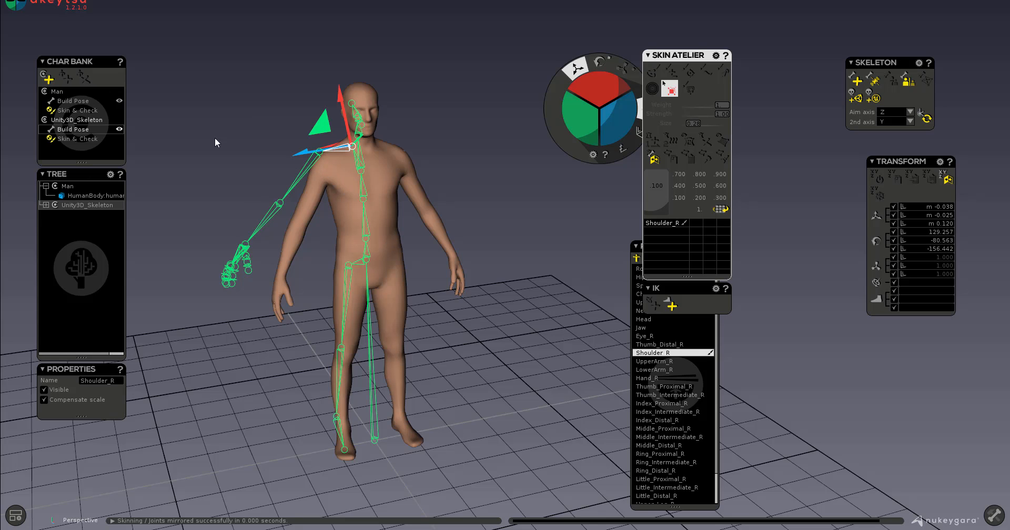
click(47, 205)
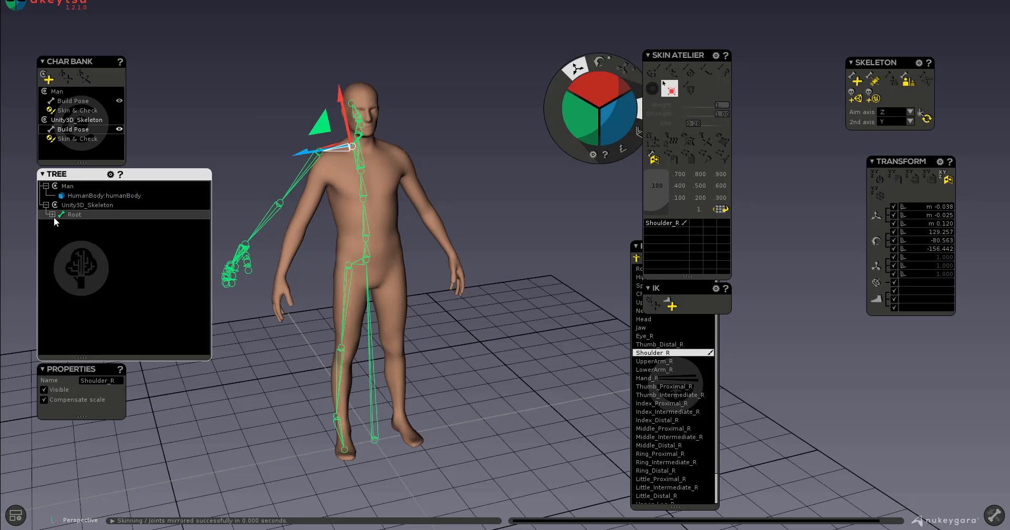
click(52, 214)
click(58, 224)
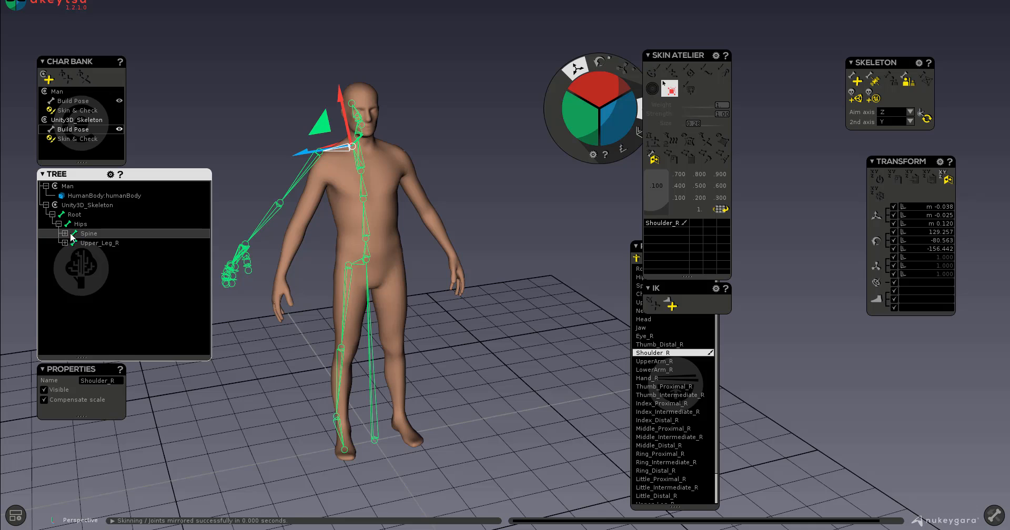
click(65, 233)
click(71, 243)
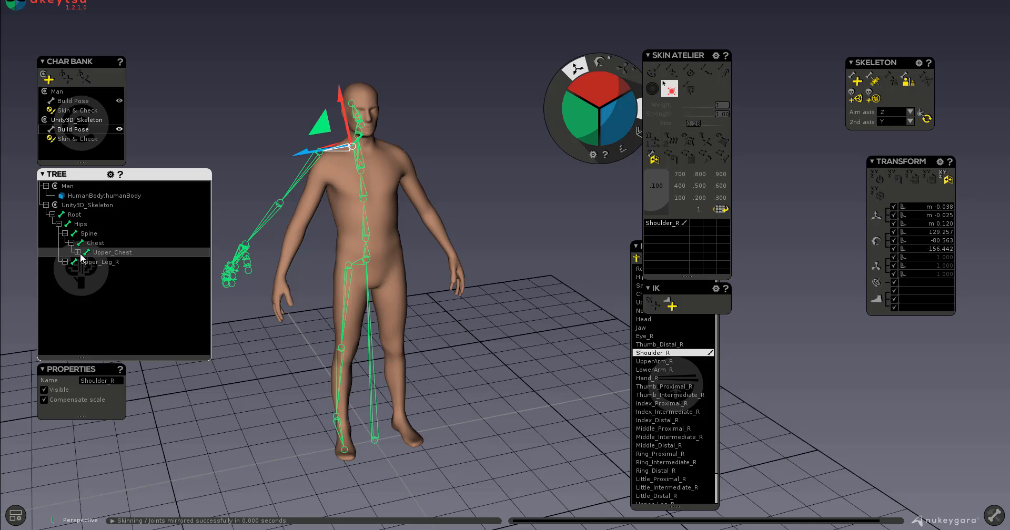
click(77, 253)
right_click(113, 273)
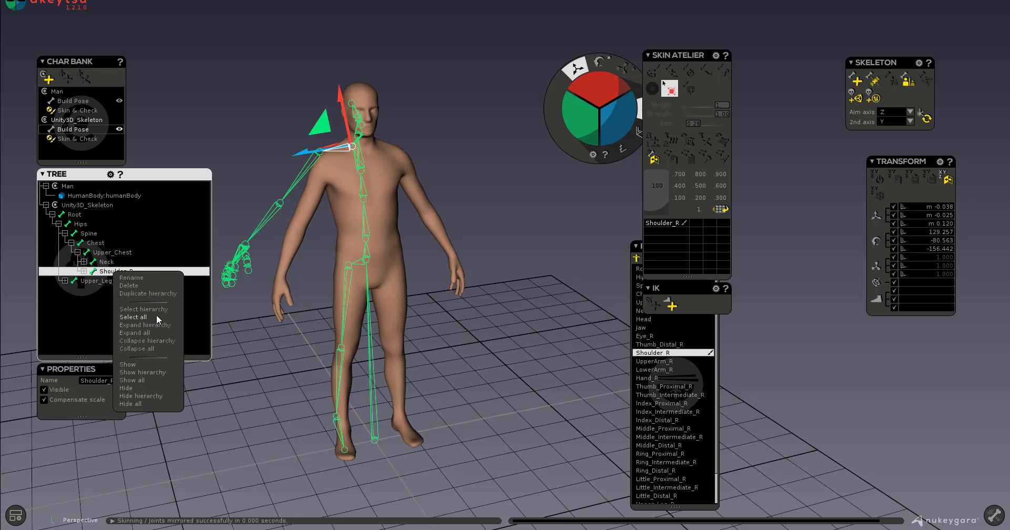
click(154, 310)
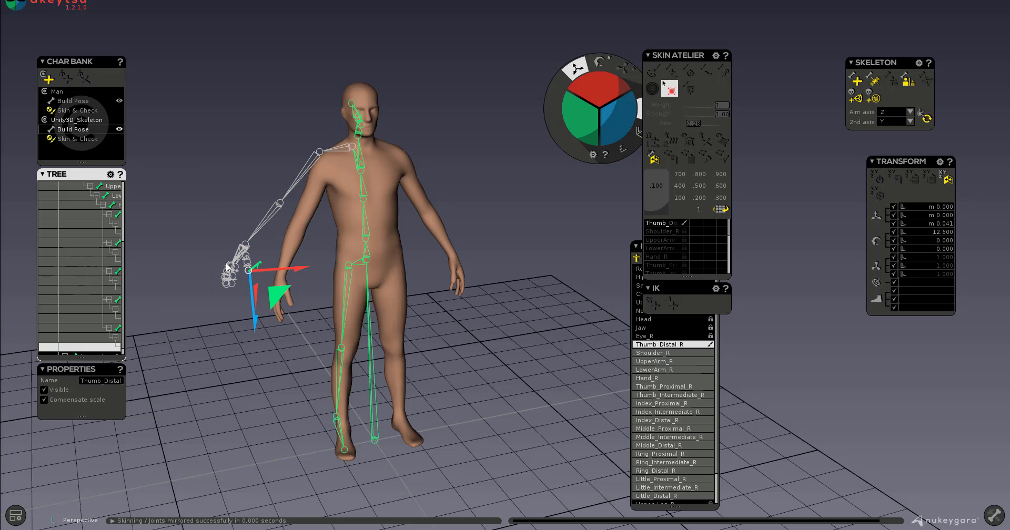
click(653, 157)
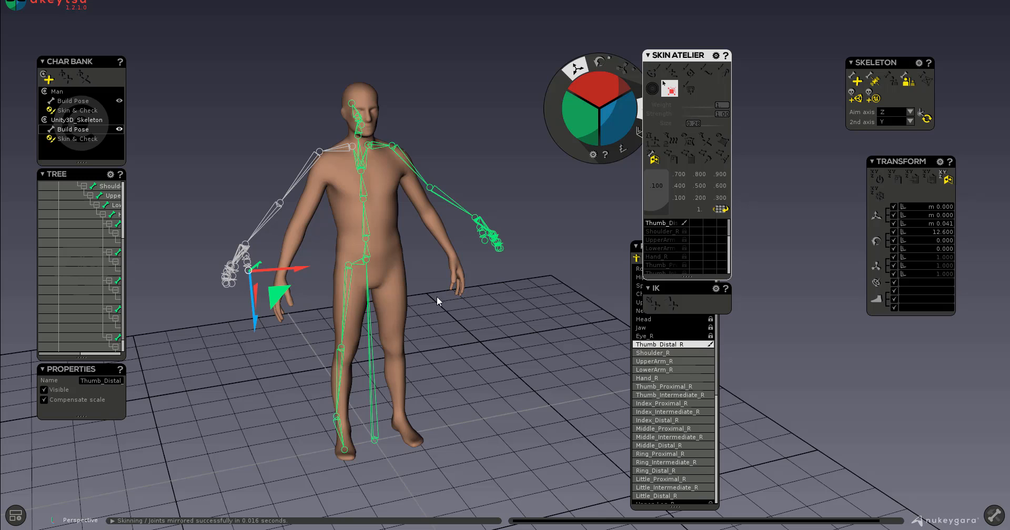
Examine the mirrored arm joints and the fit of the skeleton to the body from several angles.
middle_drag(500, 339, 473, 352)
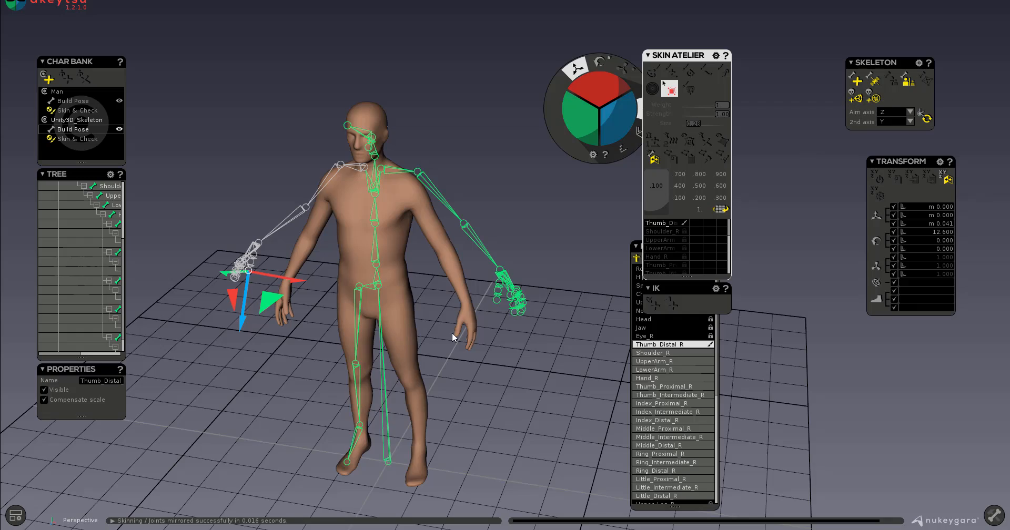
middle_drag(454, 337, 333, 285)
right_drag(333, 285, 448, 327)
middle_drag(449, 327, 342, 331)
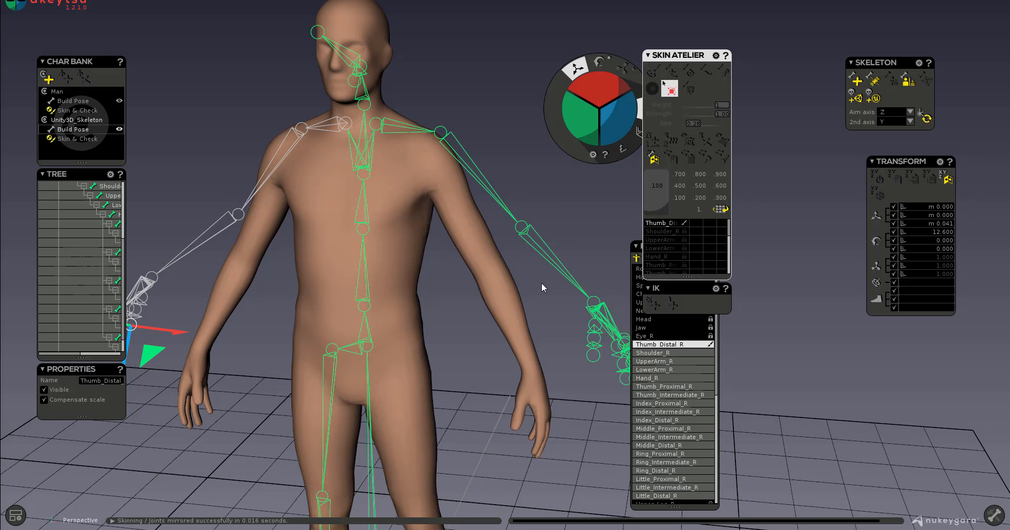
middle_drag(431, 390, 428, 282)
right_drag(428, 282, 354, 266)
middle_drag(354, 266, 475, 297)
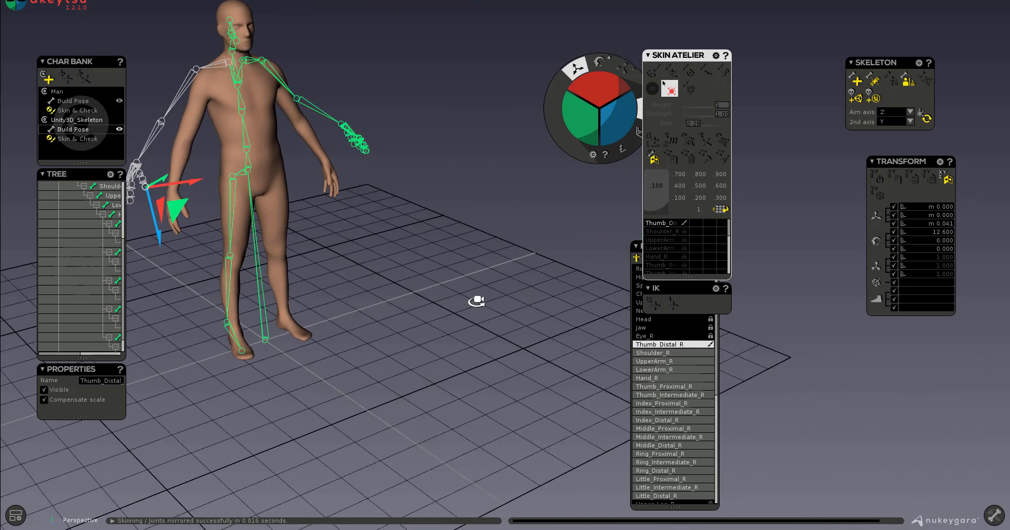
right_drag(476, 298, 401, 311)
middle_drag(401, 311, 301, 191)
Select the complete Upper_Leg_R hierarchy and mirror its joints to the opposite leg.
click(301, 178)
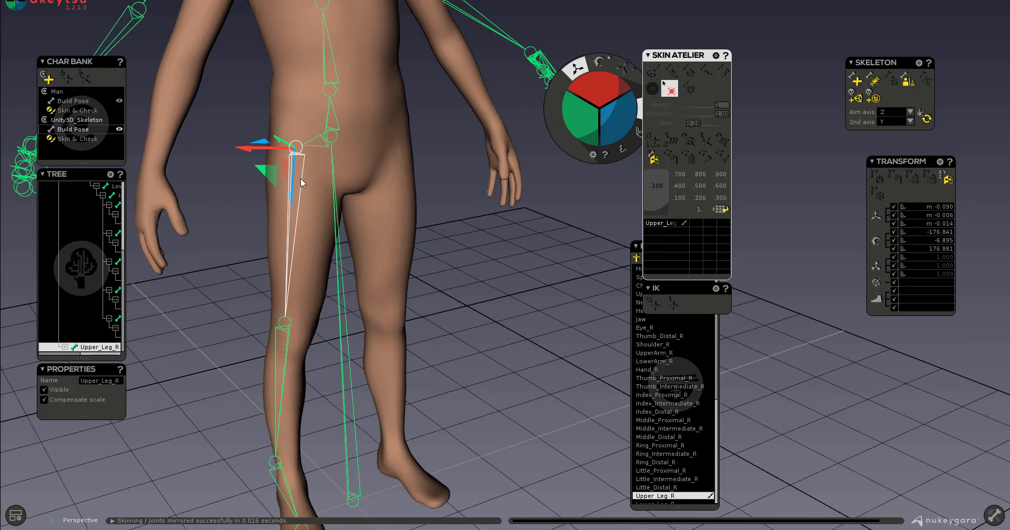
mouse_move(76, 316)
click(64, 347)
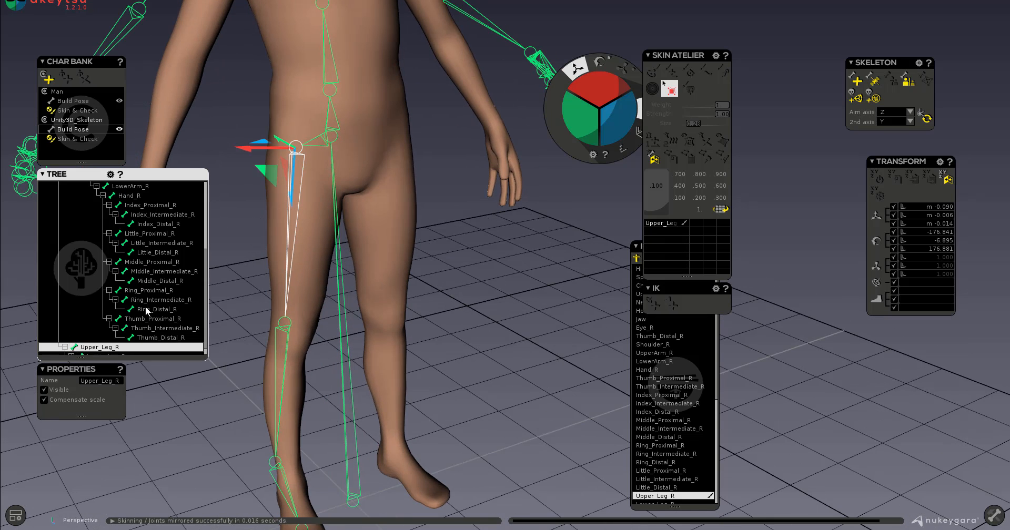
right_click(116, 341)
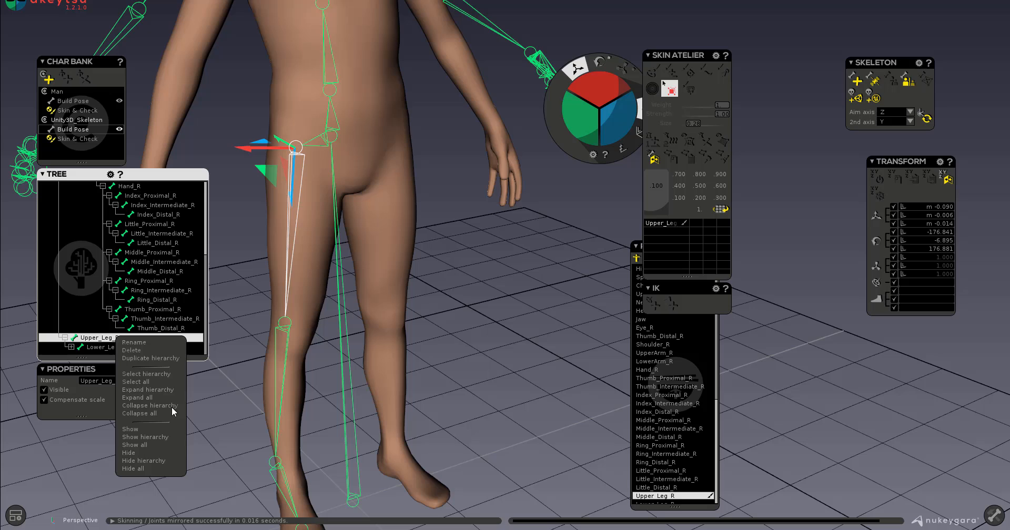
click(154, 374)
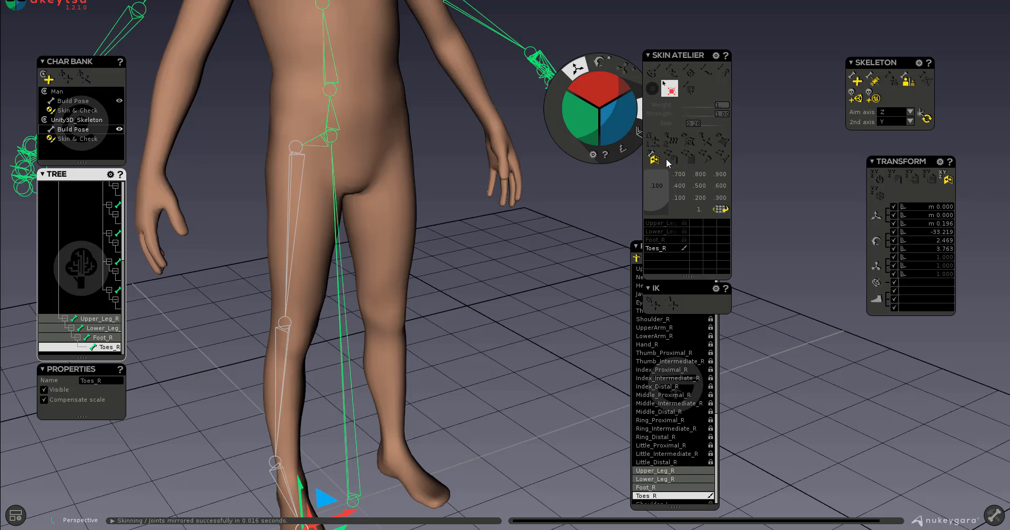
alt+drag(378, 351, 258, 240)
scroll(345, 356, down, 4)
scroll(258, 240, up, 4)
alt+middle_drag(294, 389, 332, 335)
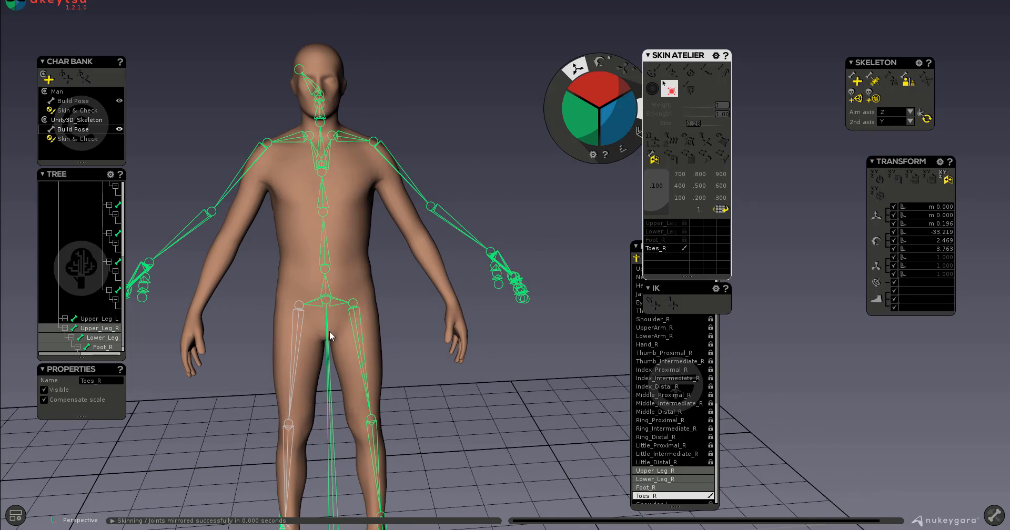
Reposition the Shoulder_R and UpperArm_R joints toward the body's shoulder and select LowerArm_R.
click(308, 140)
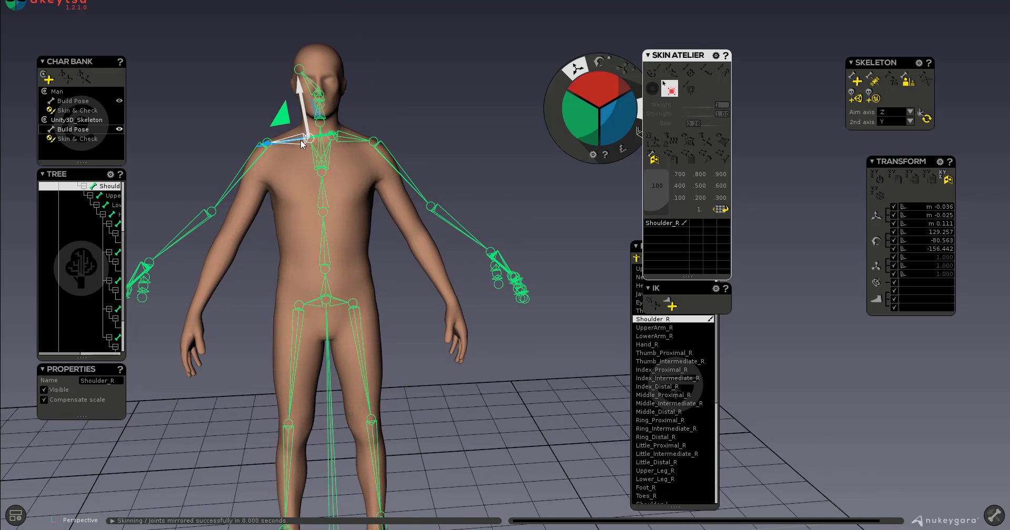
click(268, 141)
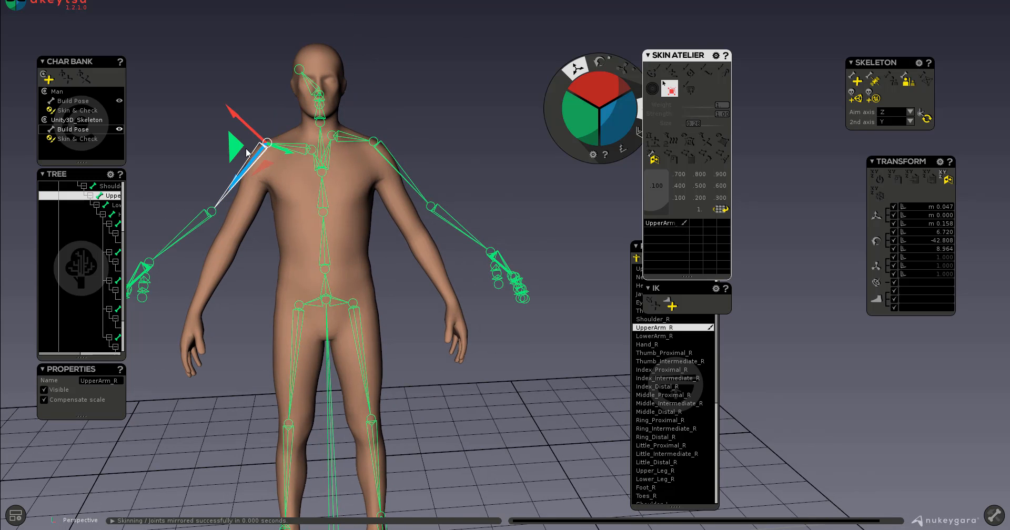
mouse_move(241, 147)
mouse_down()
mouse_move(241, 171)
mouse_move(232, 163)
mouse_up()
click(211, 212)
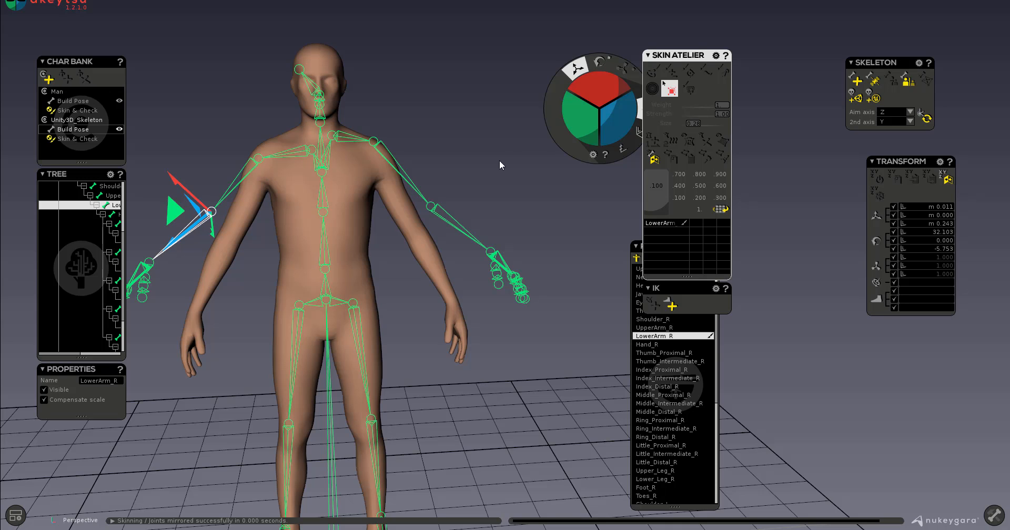
Switch to Akeyboy's Sample_Run_Dif_Ups animation and examine the Arm_R joint's pose, skinning and curves.
drag(553, 134, 481, 139)
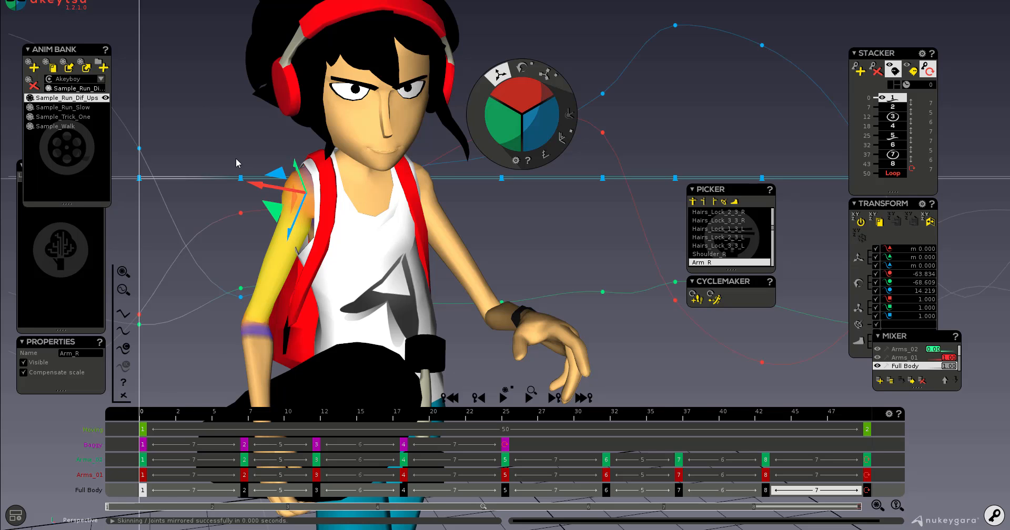
scroll(242, 169, down, 2)
scroll(263, 178, up, 1)
alt+drag(237, 363, 324, 366)
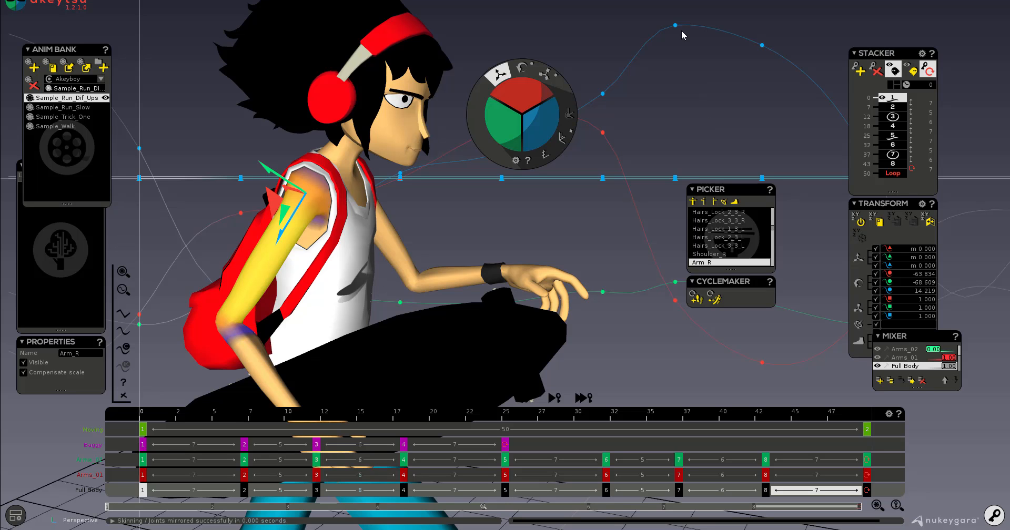
drag(227, 415, 273, 429)
drag(108, 416, 230, 428)
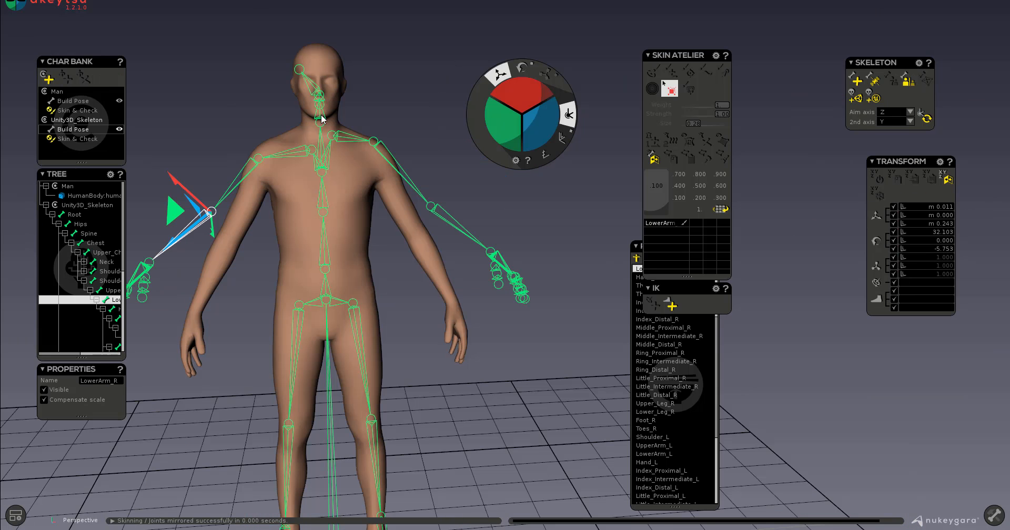
Back on the Man character, delete the adjusted Unity3D_Skeleton and add a fresh Unity 3D skeleton template.
click(350, 245)
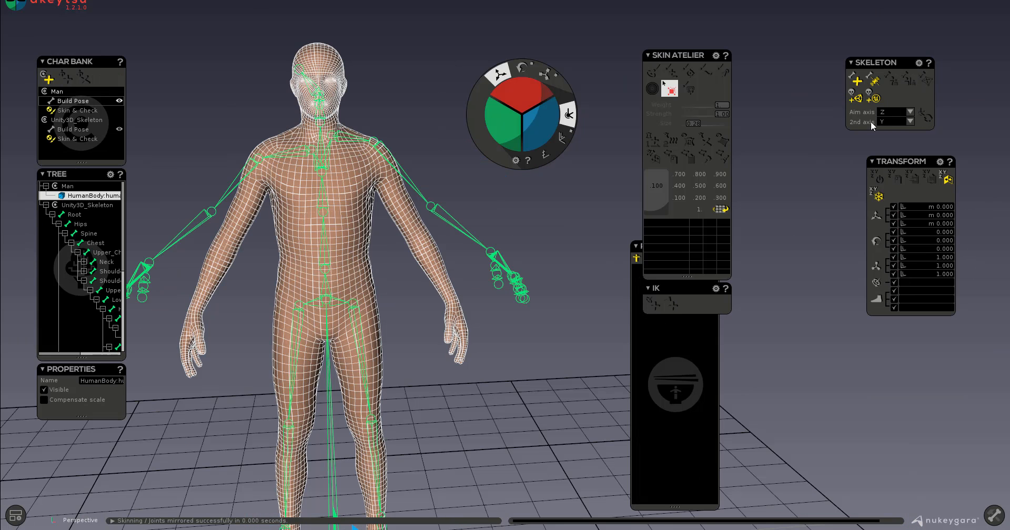
click(51, 206)
click(71, 205)
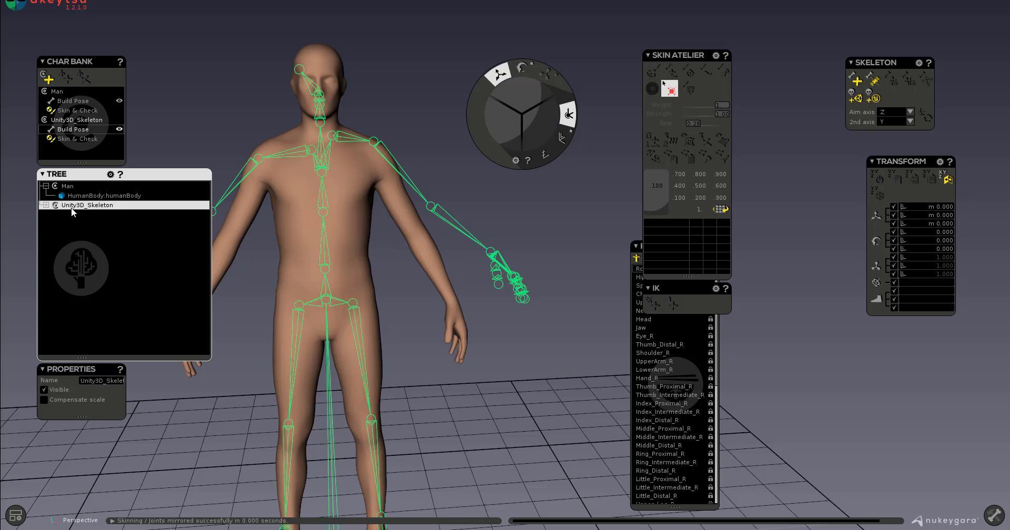
key(Delete)
click(375, 186)
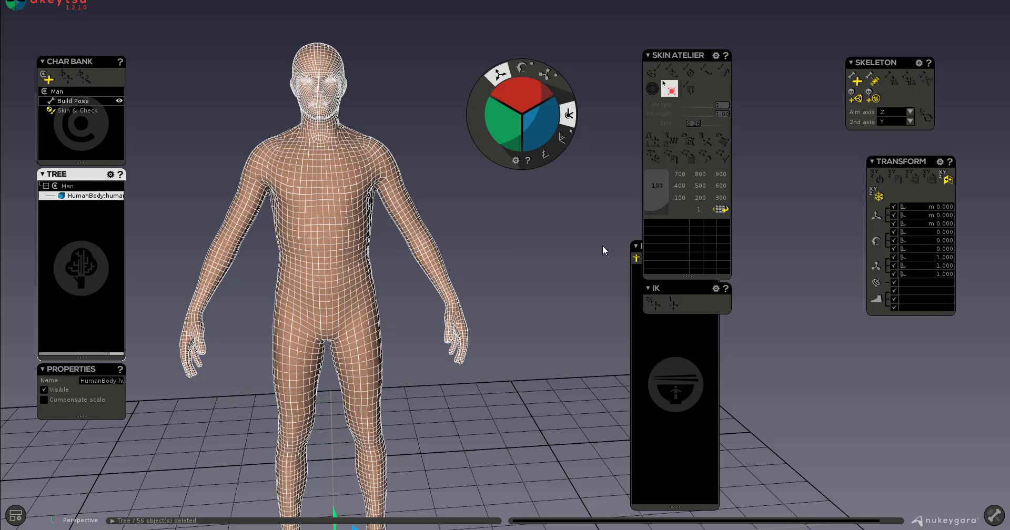
click(854, 98)
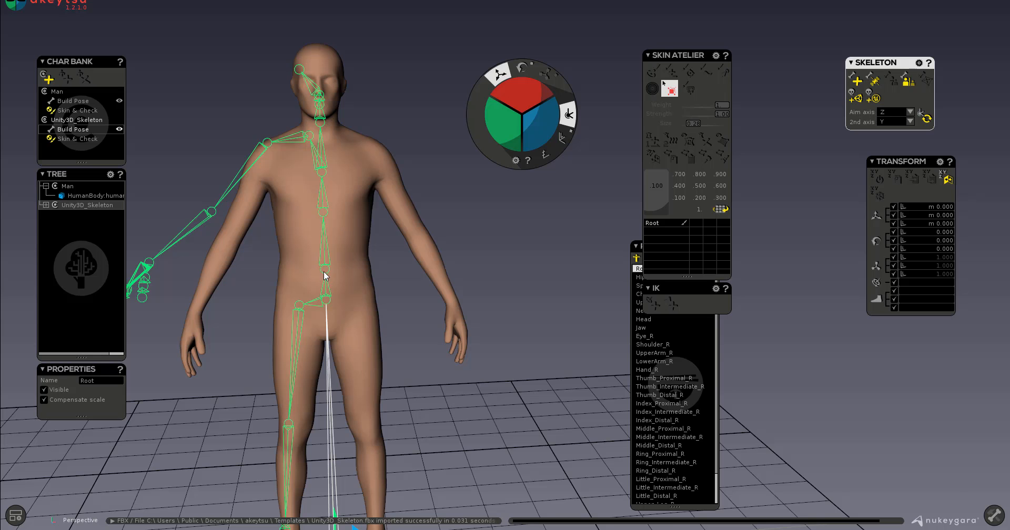
middle_drag(326, 276, 436, 331)
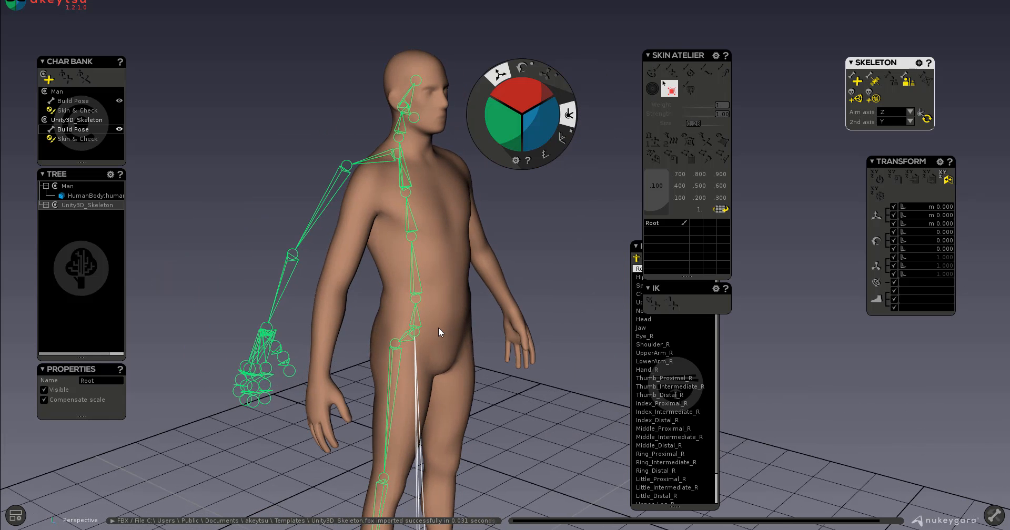
Select the UpperArm_R joint of the new Unity 3D skeleton and activate the Rotate manipulator on it.
scroll(456, 319, down, 3)
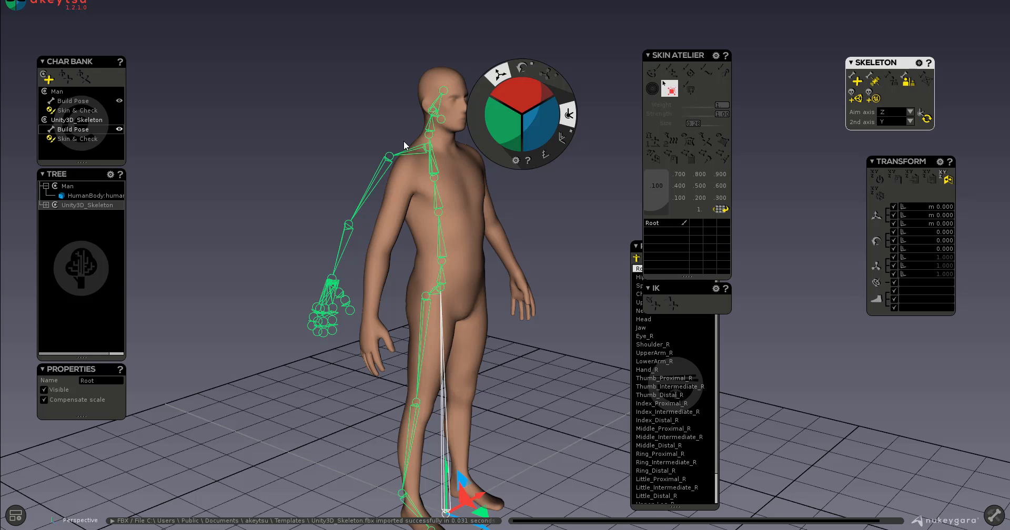
click(381, 163)
scroll(379, 150, up, 3)
click(520, 70)
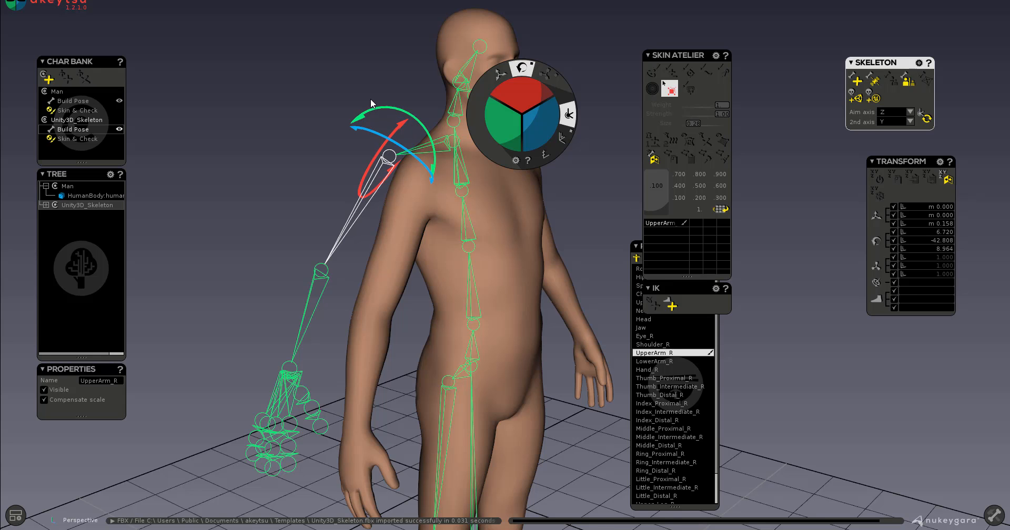
alt+drag(371, 103, 370, 158)
key(ctrl+z)
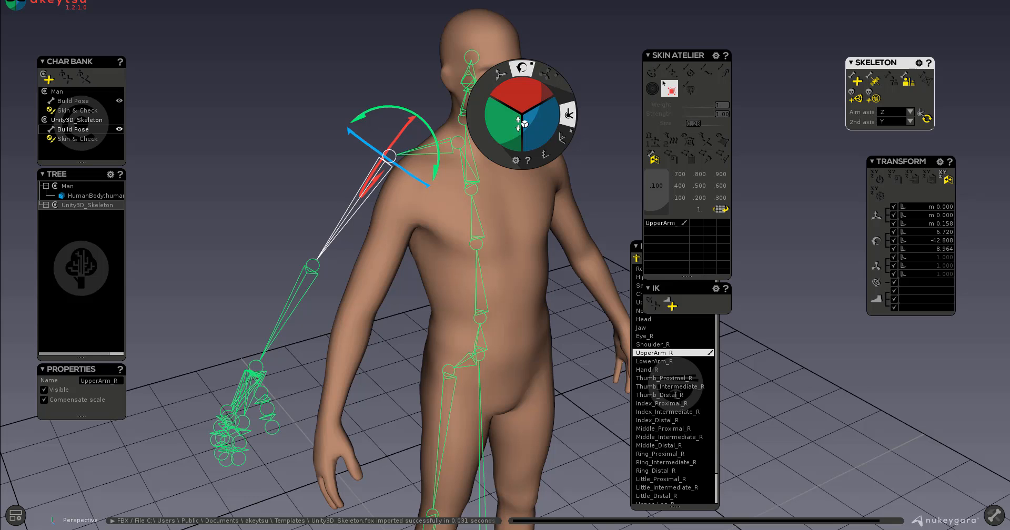
Examine how the Unity 3D skeleton's arm and body joints line up with the Man mesh.
scroll(286, 228, up, 1)
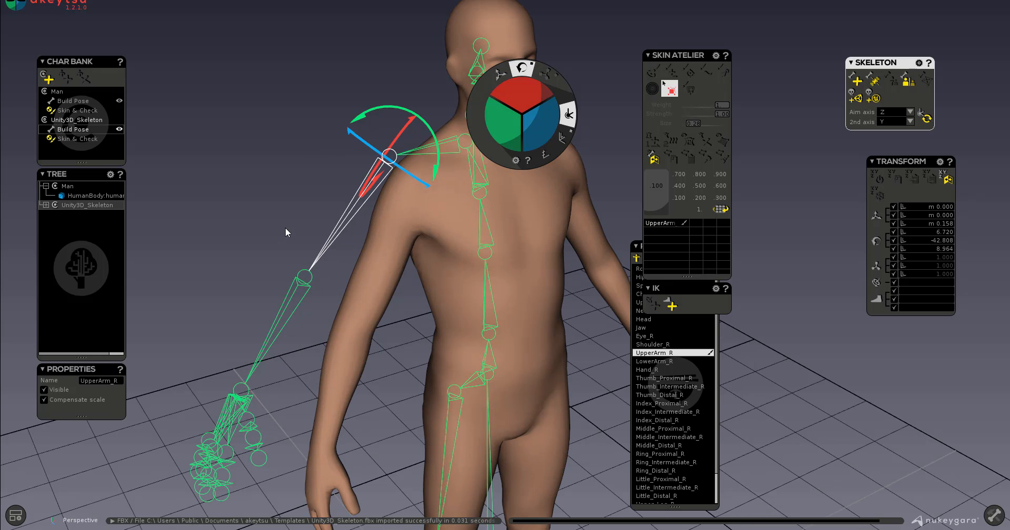
mouse_move(88, 260)
scroll(297, 338, down, 4)
scroll(297, 337, up, 3)
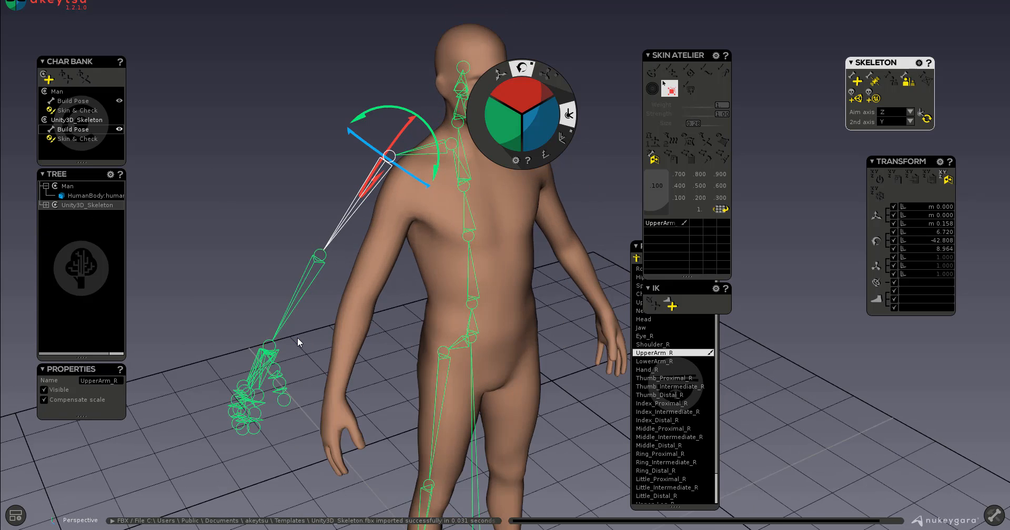
scroll(297, 337, down, 3)
scroll(298, 339, up, 2)
middle_drag(340, 326, 502, 318)
scroll(518, 347, down, 5)
middle_drag(521, 352, 369, 341)
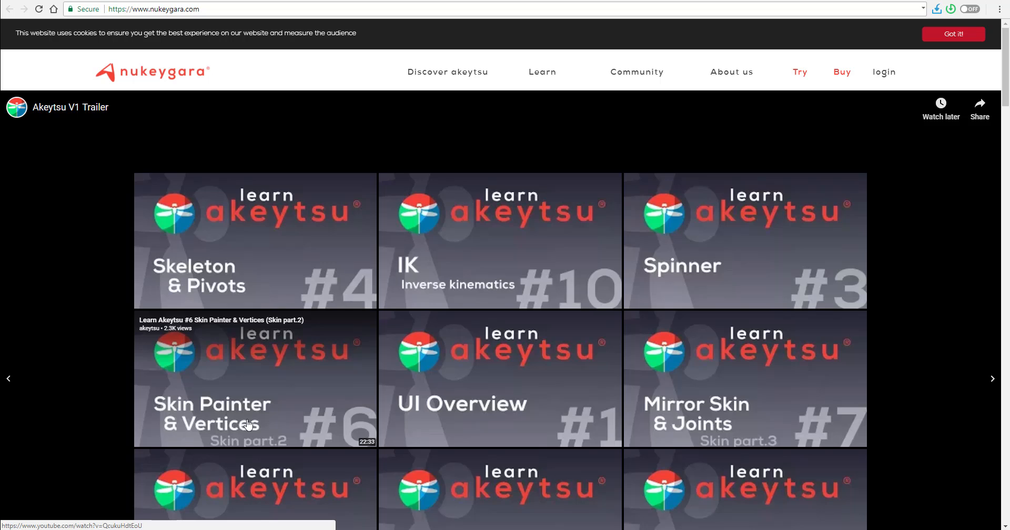
Switch to the browser and look through the nukeygara homepage's tutorial videos and akeytsu feature descriptions.
scroll(248, 424, down, 9)
scroll(273, 399, up, 8)
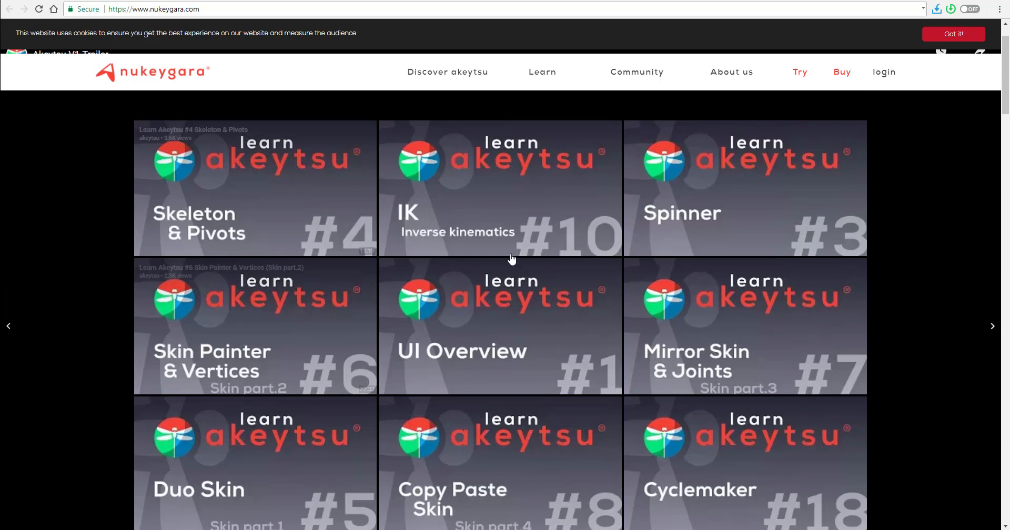
scroll(526, 305, down, 8)
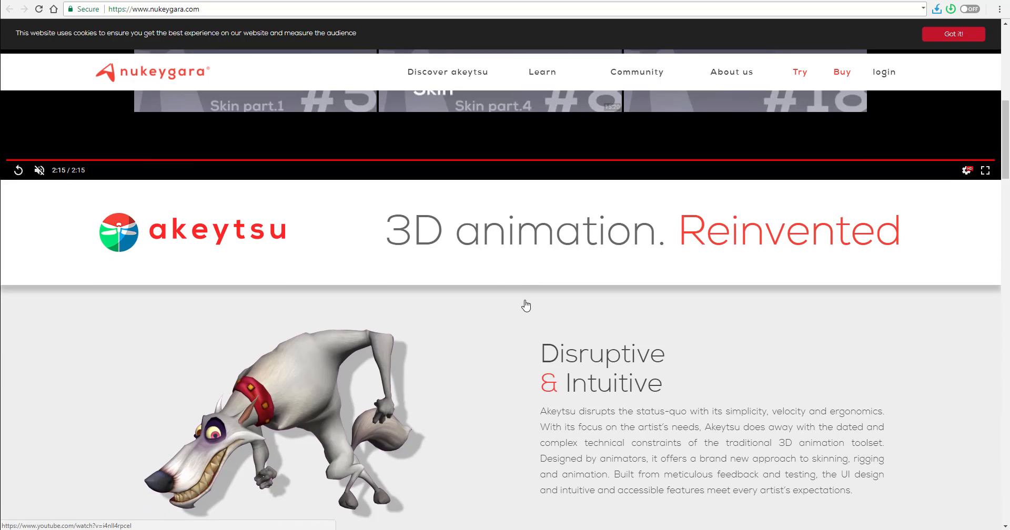
scroll(526, 305, down, 4)
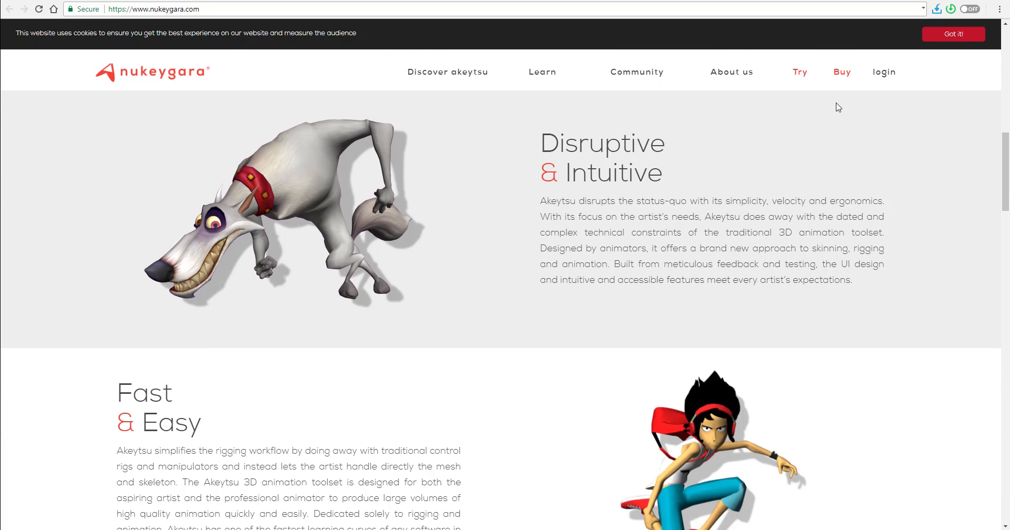
Open the nukeygara Buy page and compare the prices and terms of the learn, indie and pro licenses.
click(840, 73)
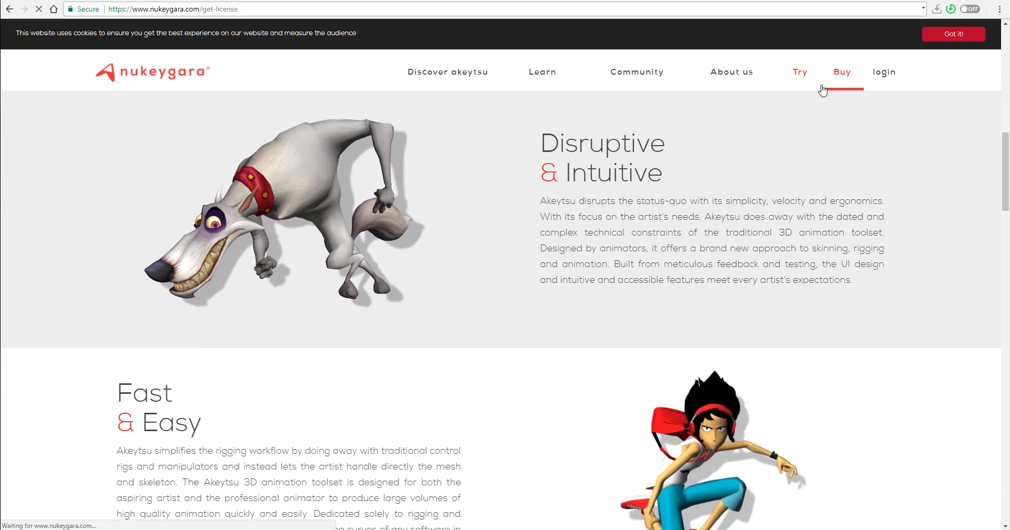
scroll(558, 305, down, 5)
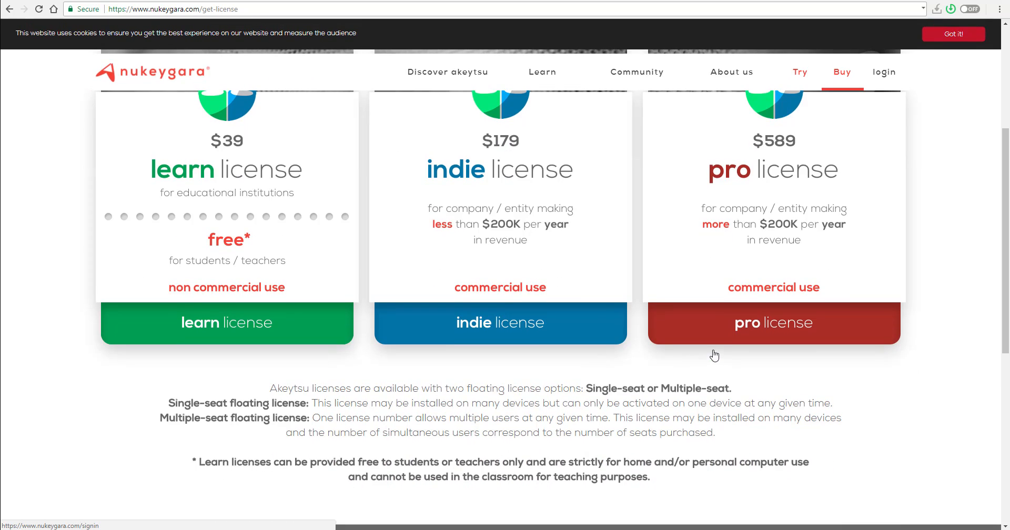
scroll(240, 277, up, 4)
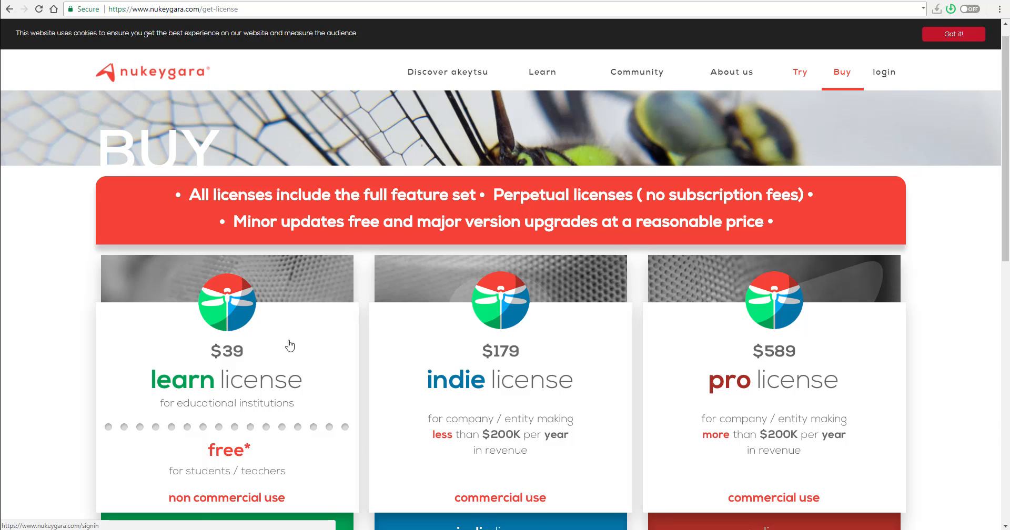
scroll(286, 343, down, 1)
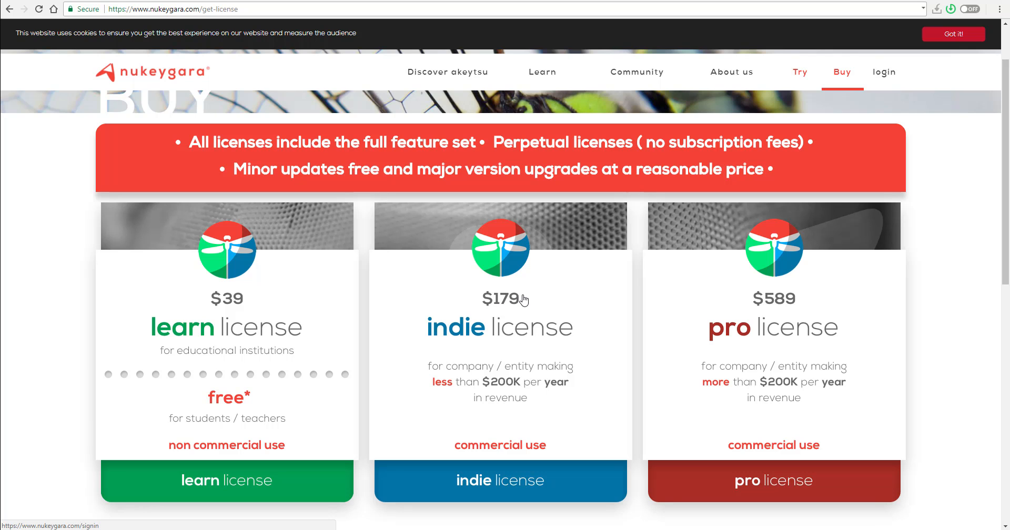
scroll(232, 310, down, 1)
scroll(232, 310, up, 2)
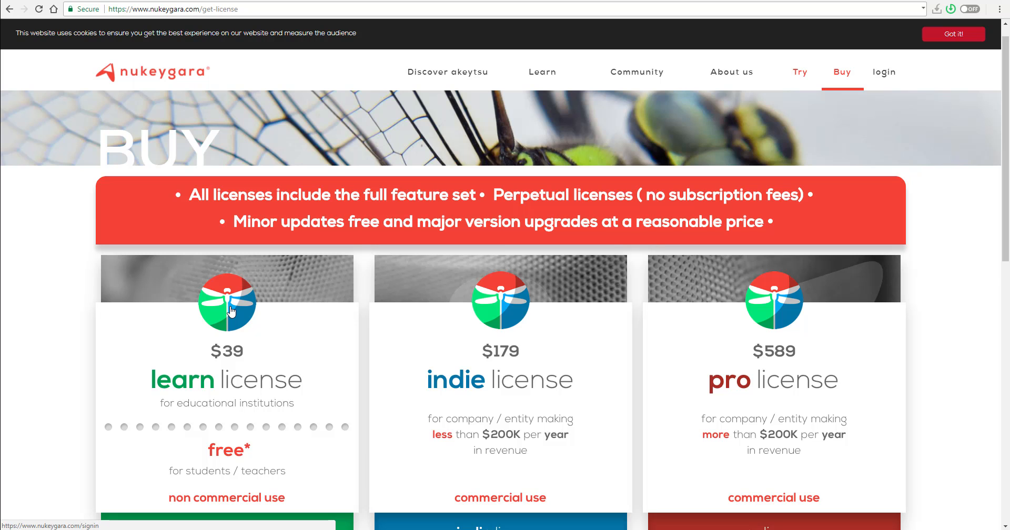
scroll(231, 310, down, 3)
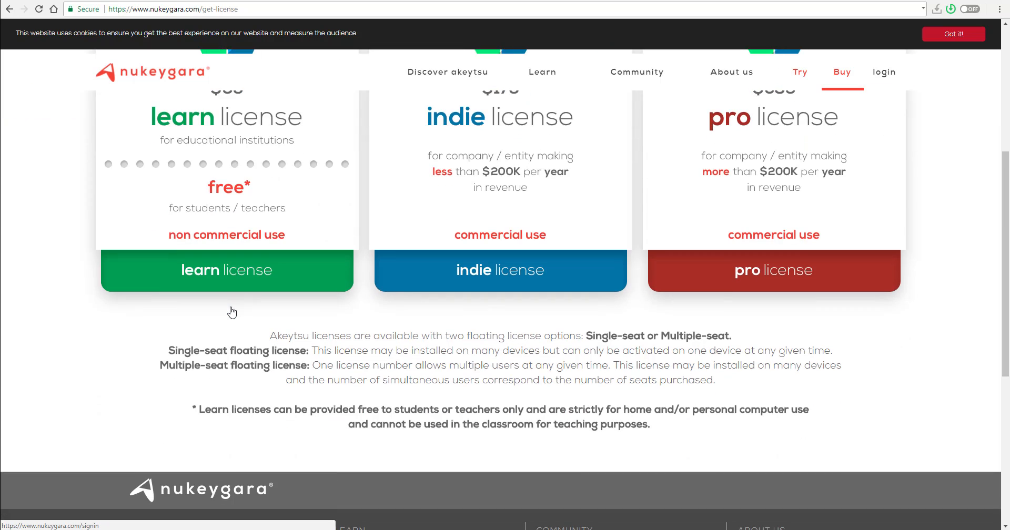
scroll(232, 311, up, 1)
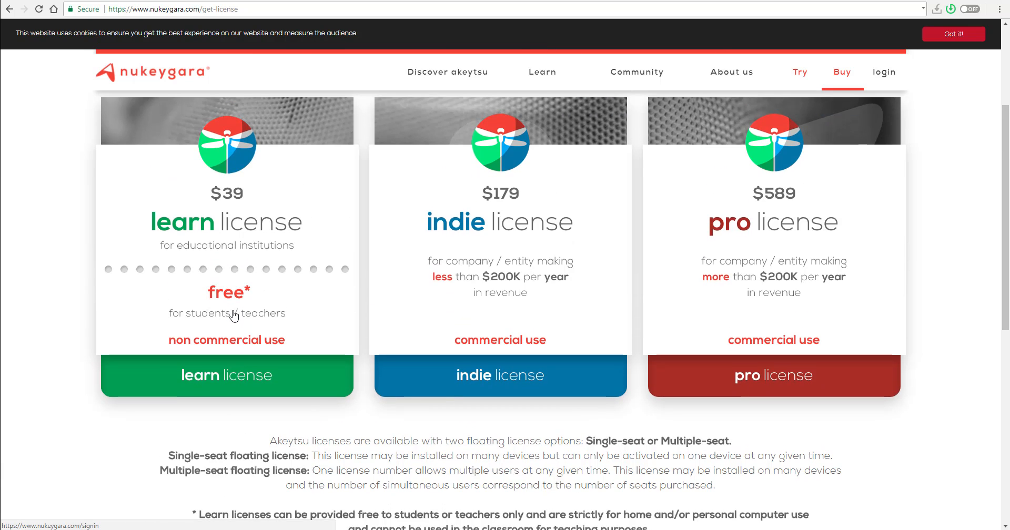
scroll(433, 327, up, 2)
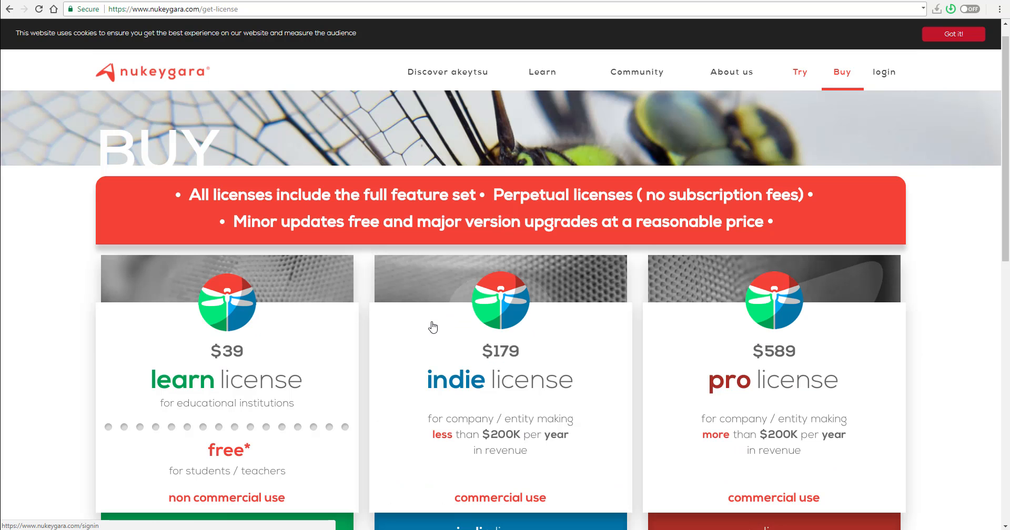